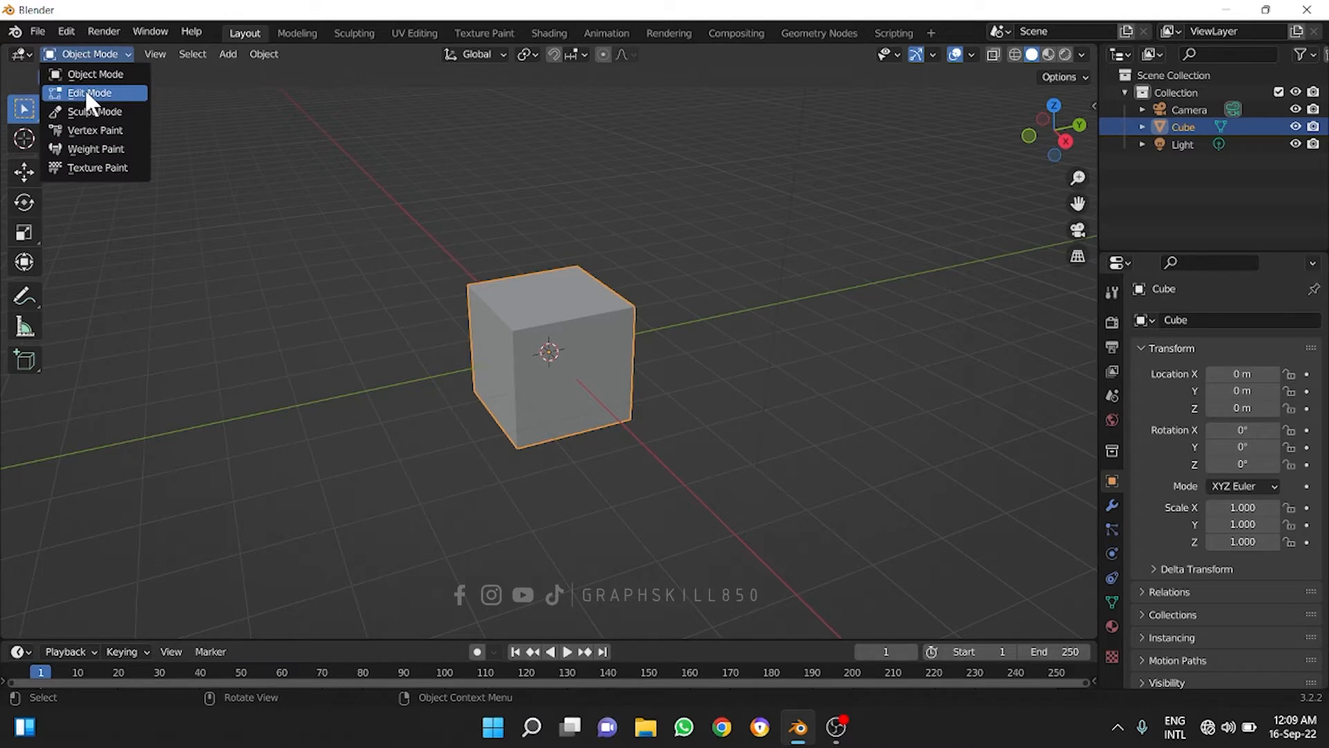
- In Edit Mode with face selection, extrude the cube's top face upward to form a second block above it
click(86, 92)
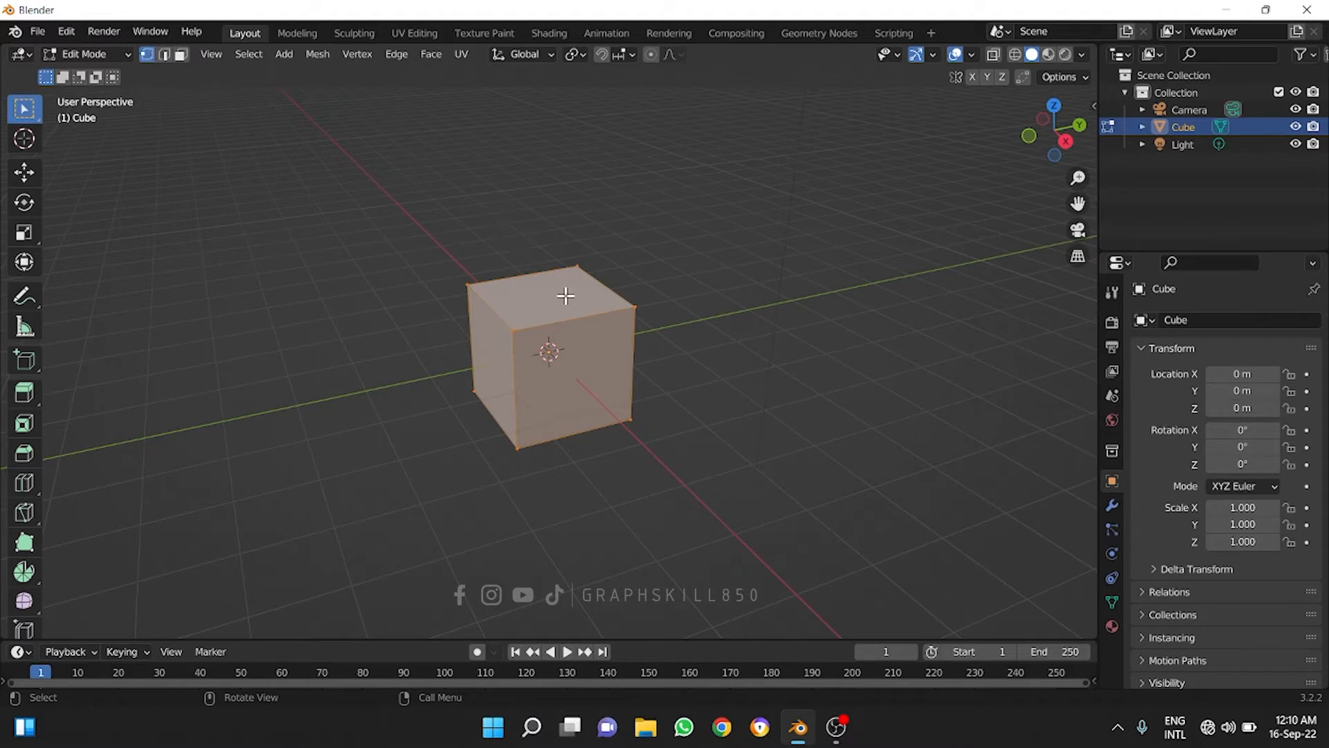
click(182, 54)
key(alt+a)
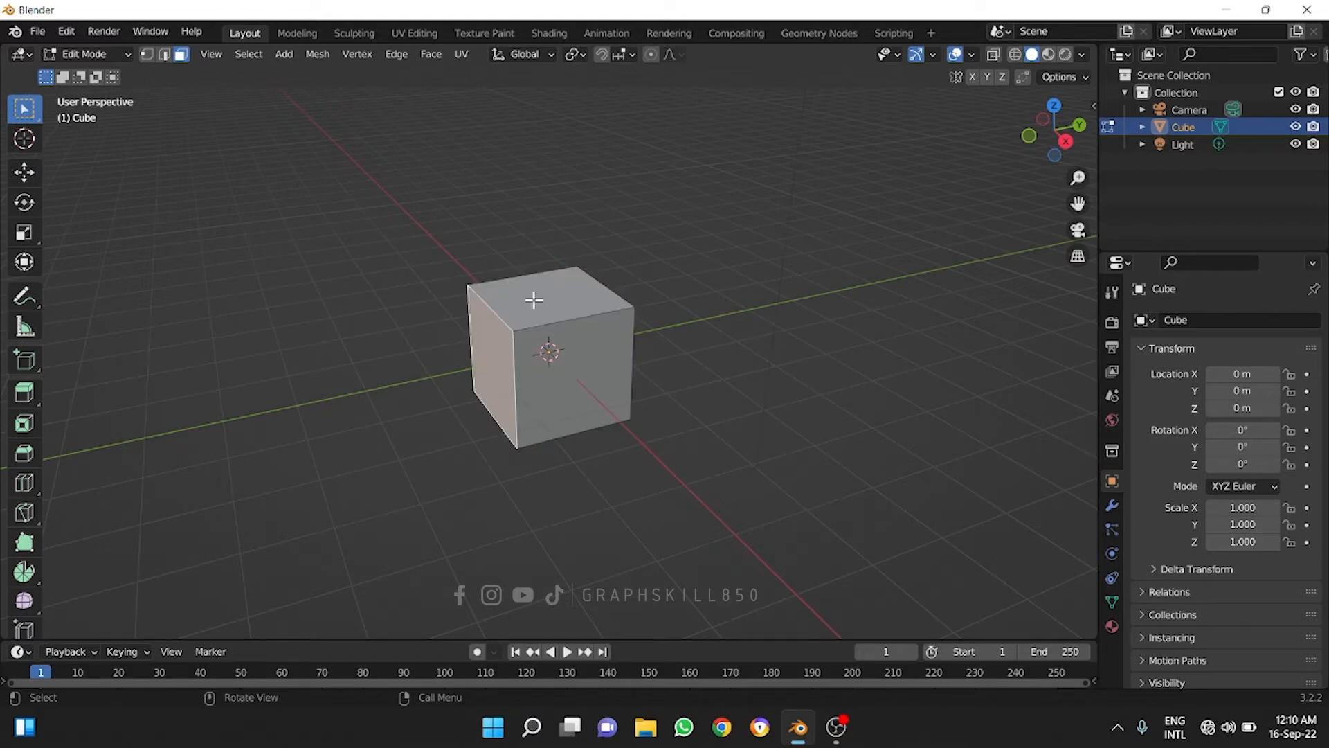
click(533, 299)
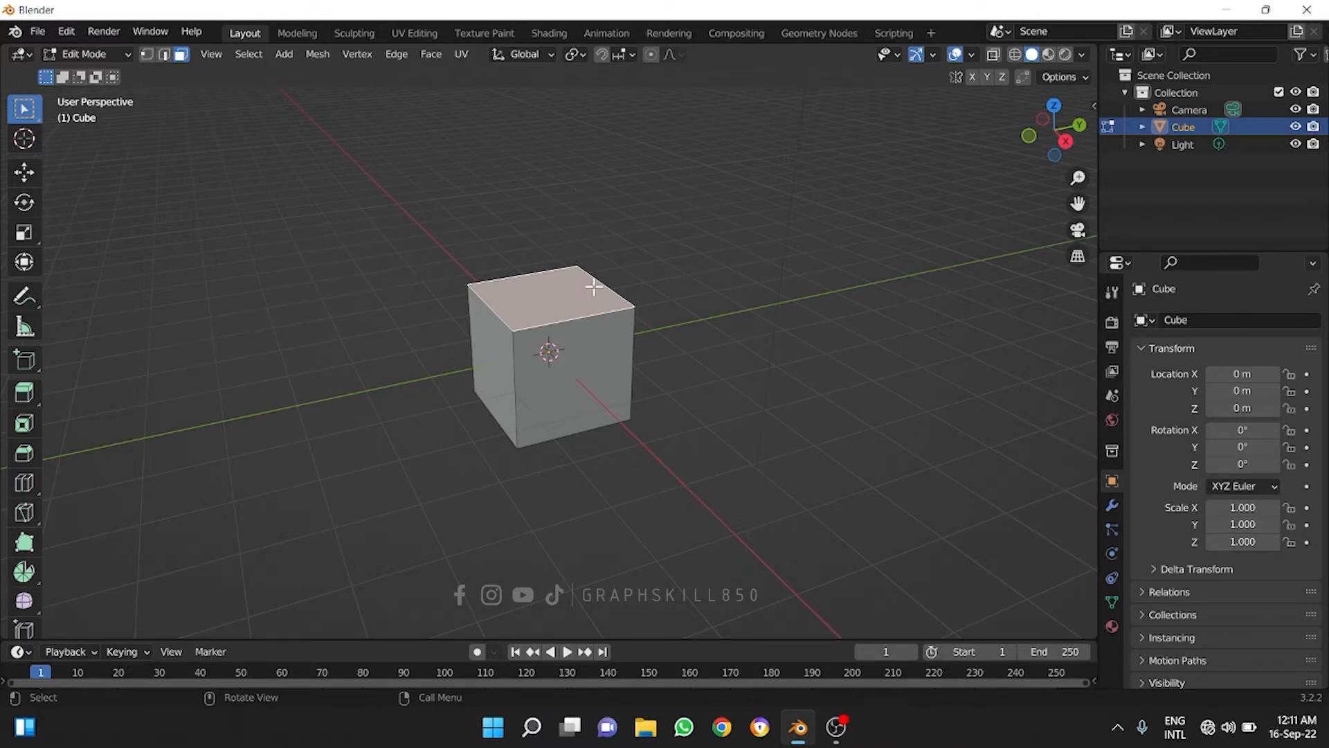
click(23, 393)
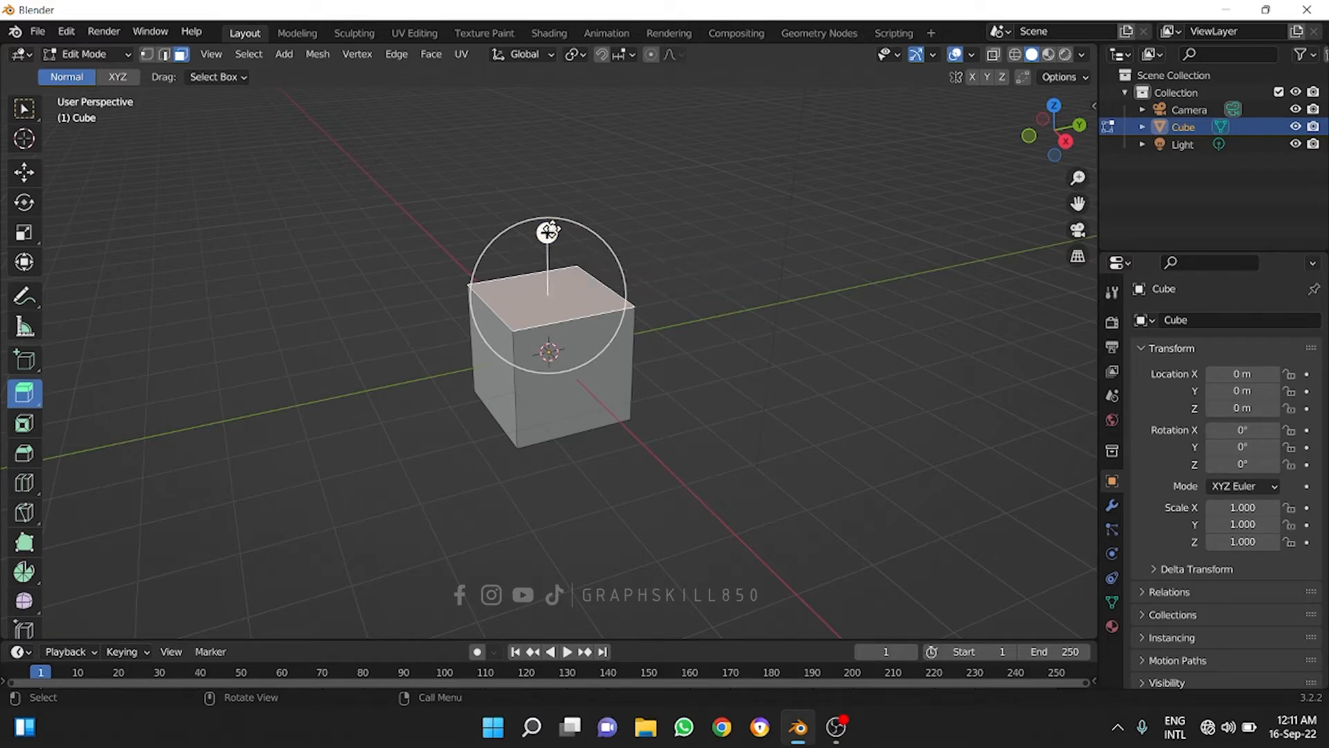
drag(547, 231, 560, 142)
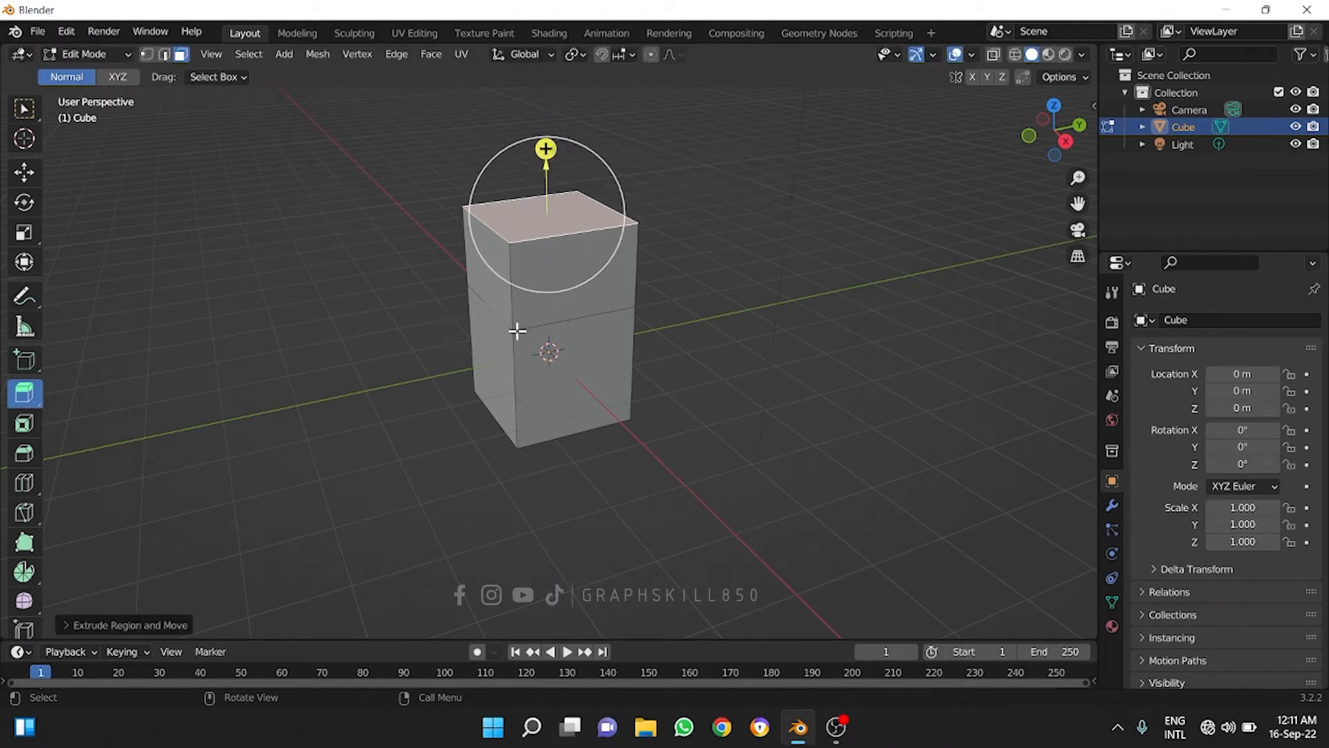
- Extrude the upper block's positive X side face outward to form a horizontal arm
click(565, 288)
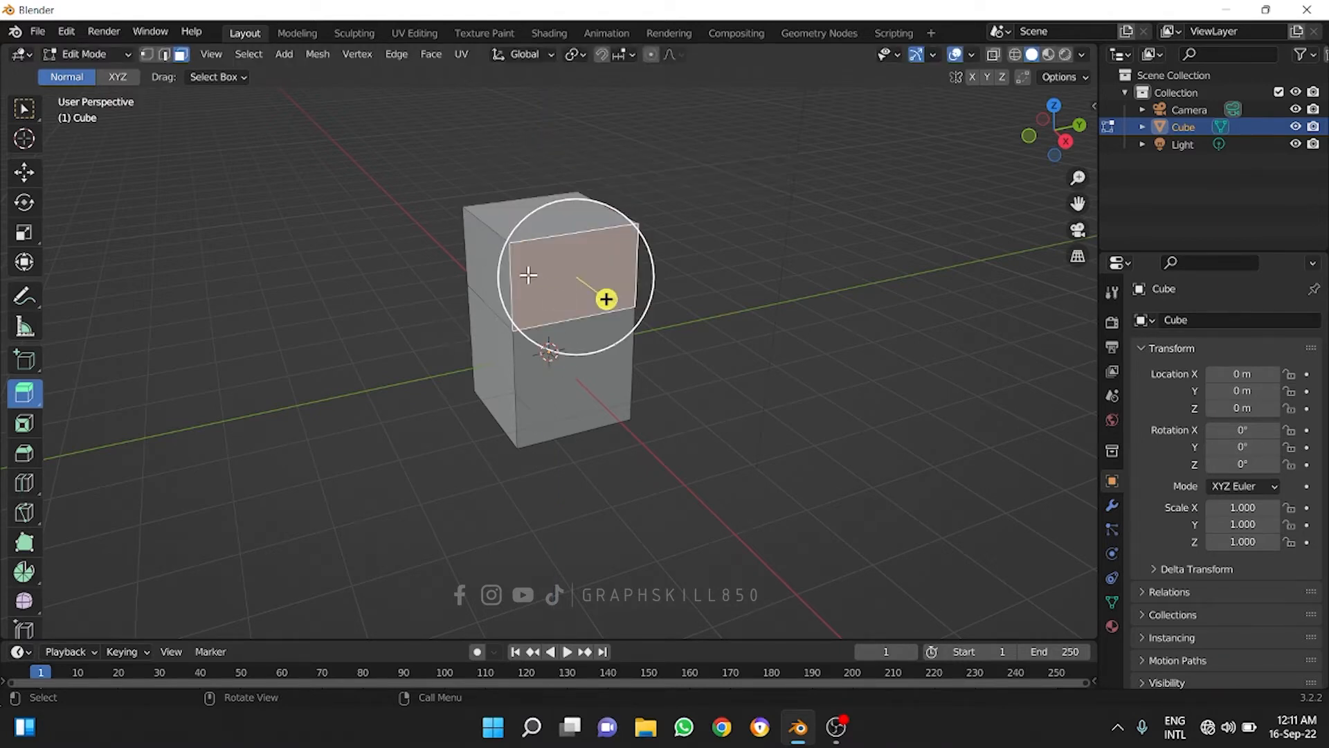
click(500, 258)
middle_drag(447, 296, 529, 347)
click(589, 363)
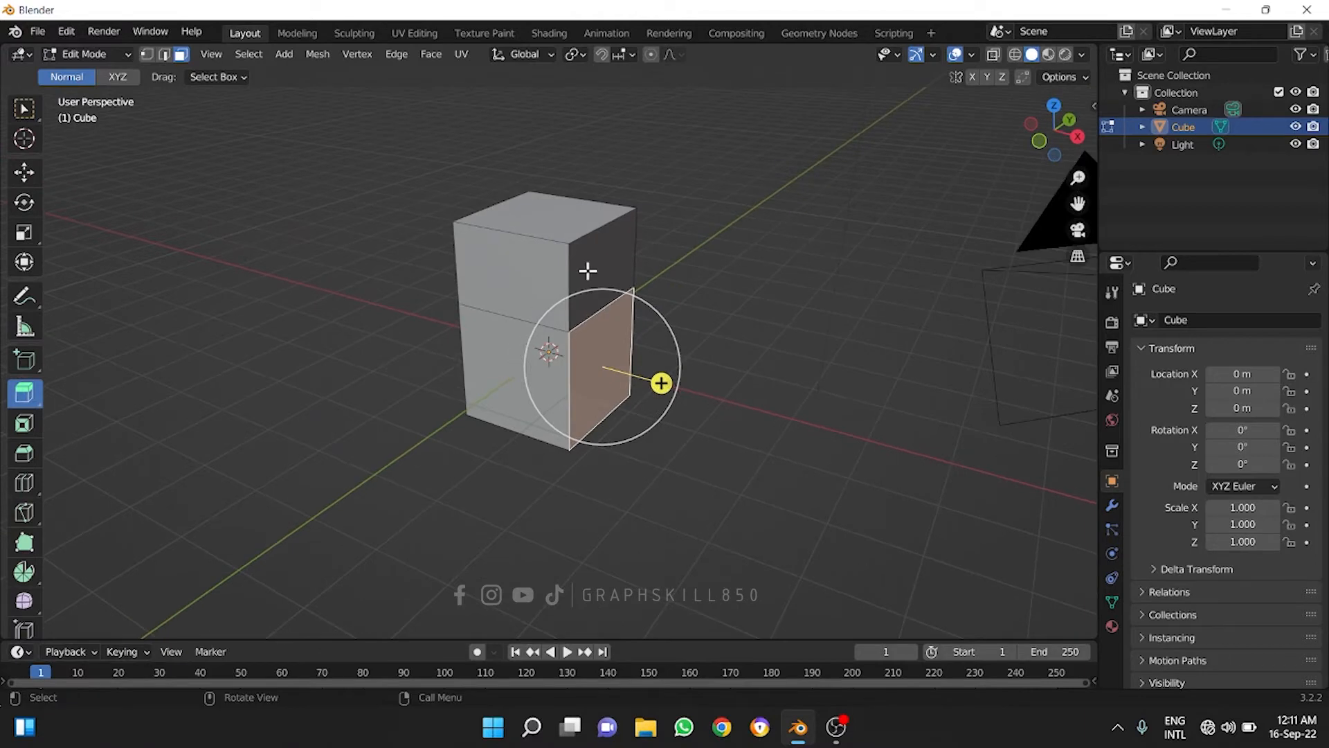
middle_drag(588, 270, 491, 256)
click(546, 264)
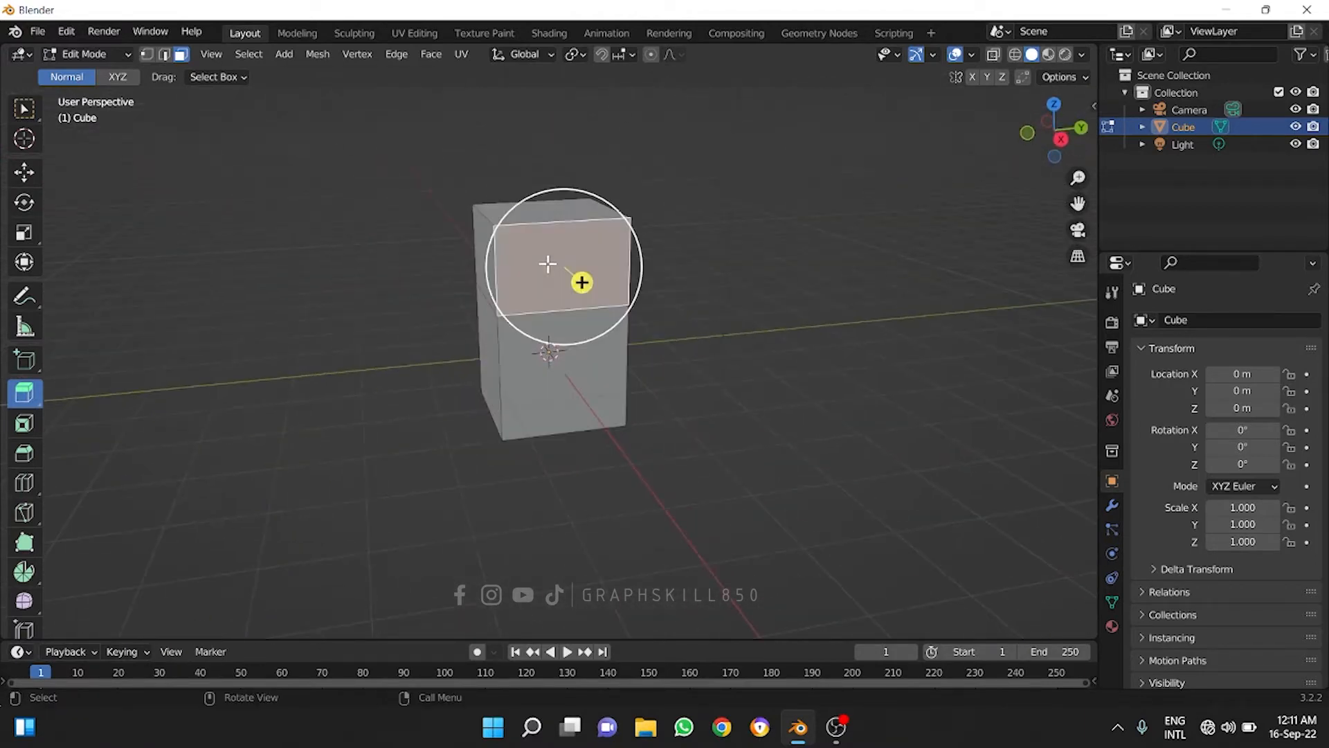
click(564, 389)
middle_drag(445, 345, 583, 275)
click(583, 276)
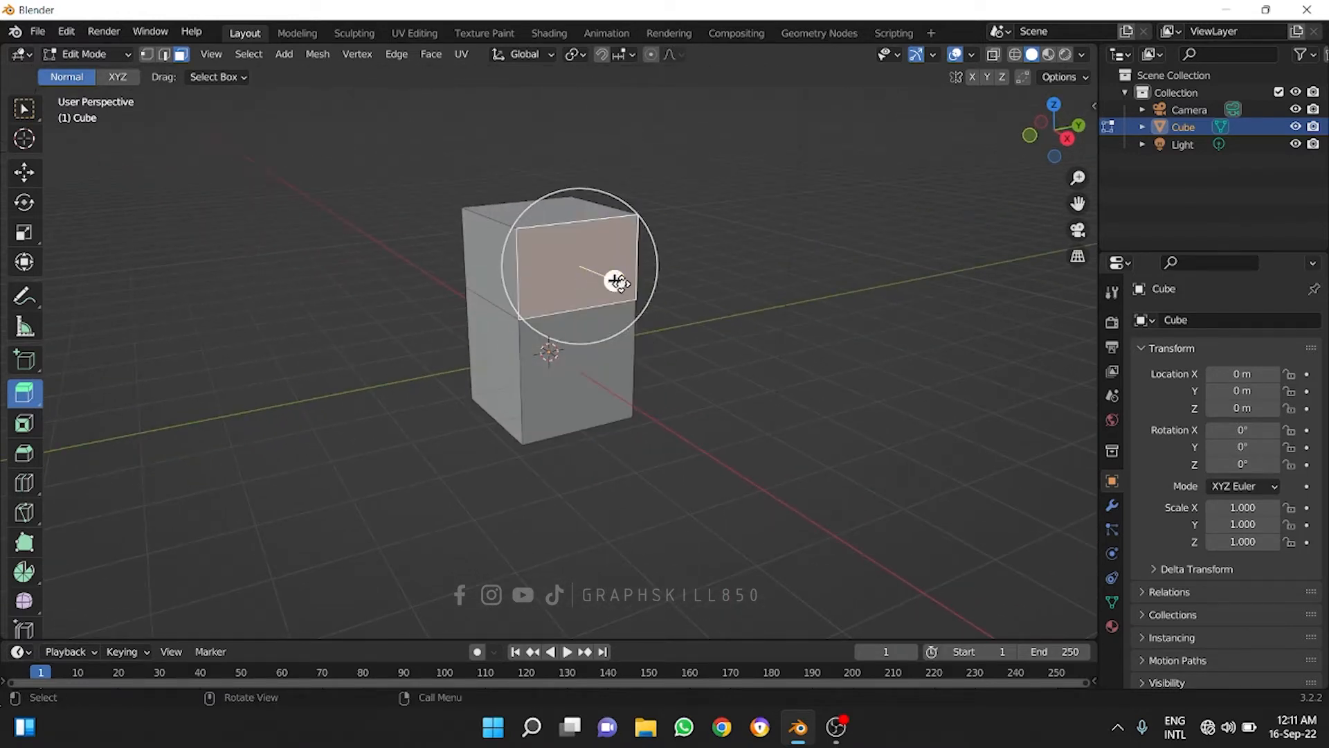
drag(612, 280, 704, 331)
- Extrude the negative Y side face of the new positive X arm outward
middle_drag(434, 415, 603, 426)
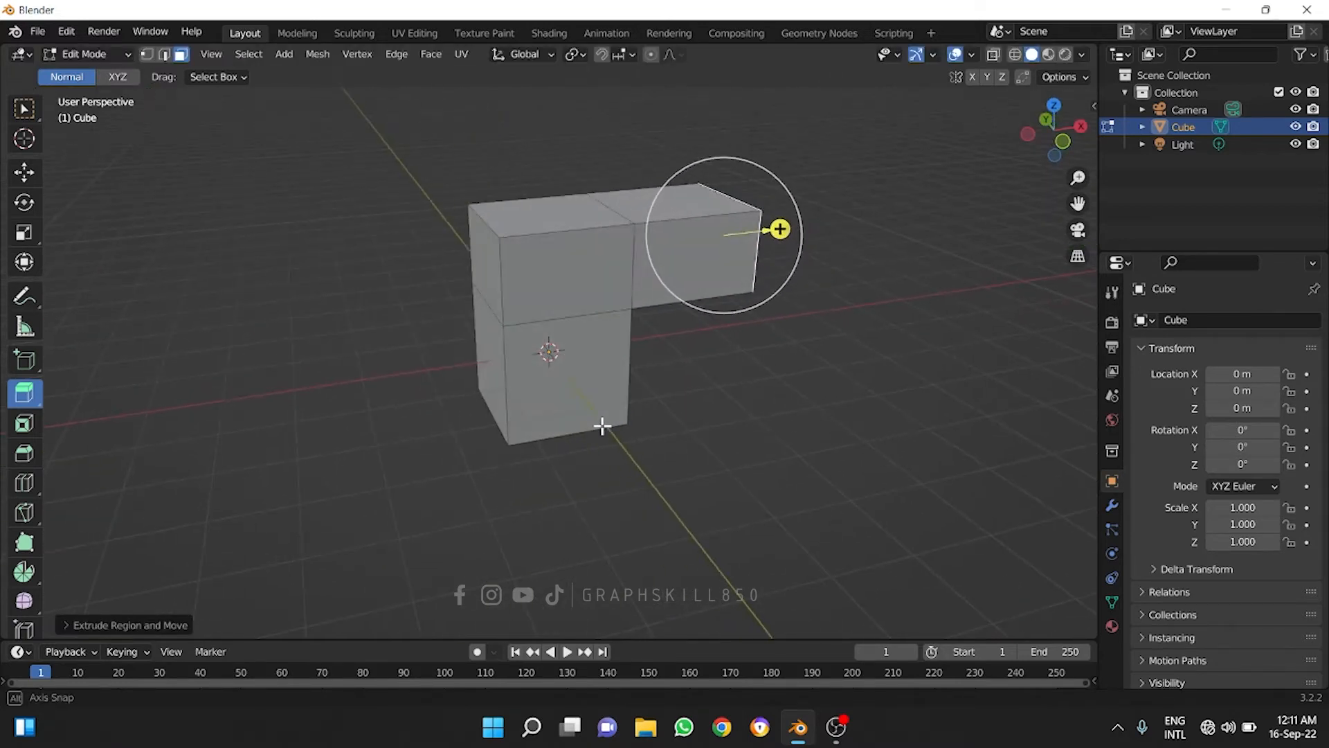
click(710, 248)
drag(730, 279, 818, 374)
middle_drag(647, 439, 692, 436)
- Extrude the top face of the block projecting from the positive X arm upward into a tower
scroll(575, 328, down, 2)
middle_drag(576, 327, 526, 332)
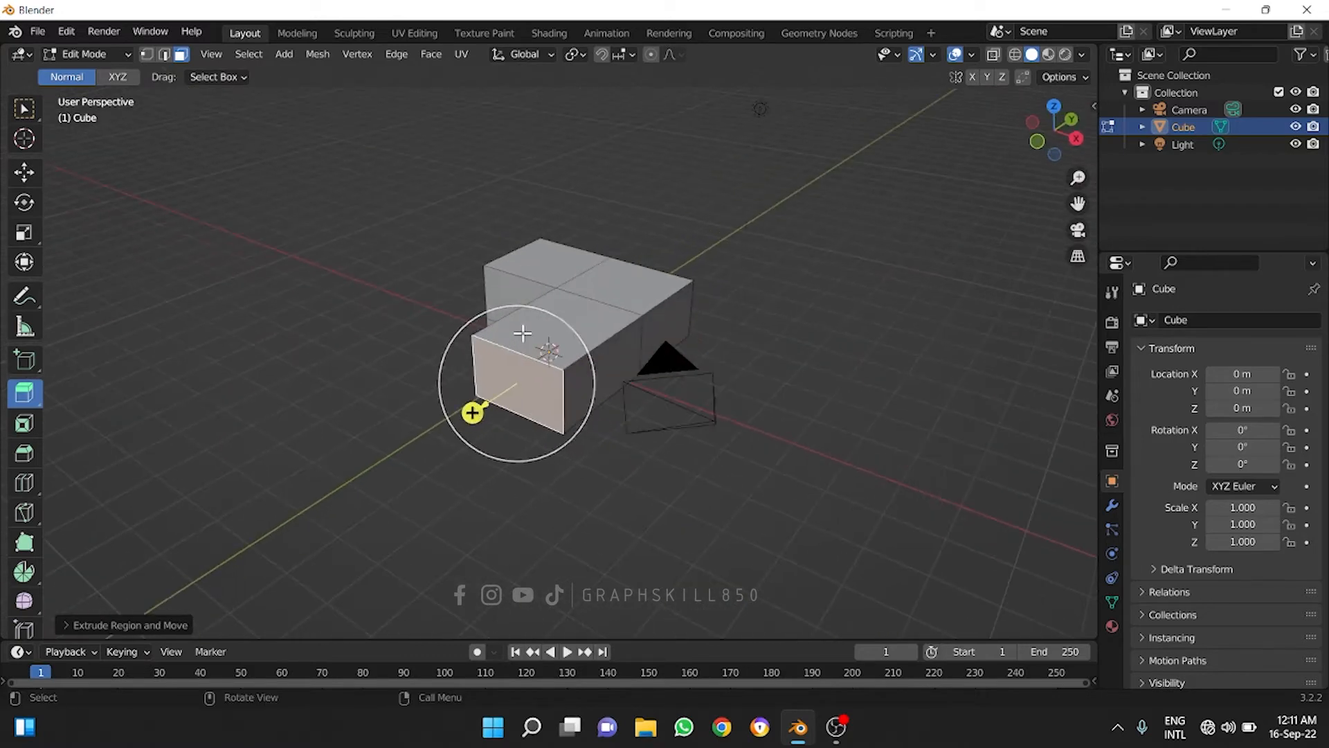
click(535, 293)
drag(558, 266, 578, 207)
- Extrude the upper block's negative X face outward, and extrude that new arm's negative Y side into a long block
middle_drag(671, 297, 71, 305)
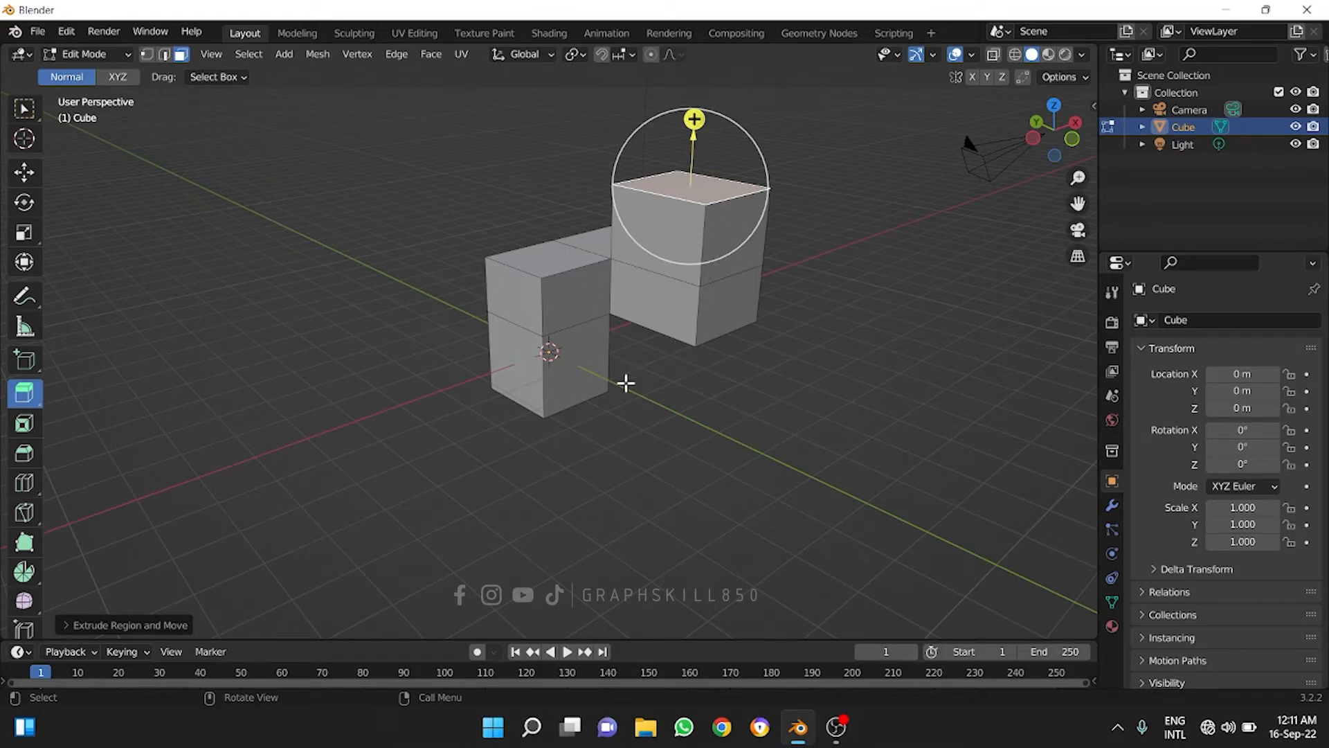
middle_drag(626, 383, 519, 341)
click(505, 310)
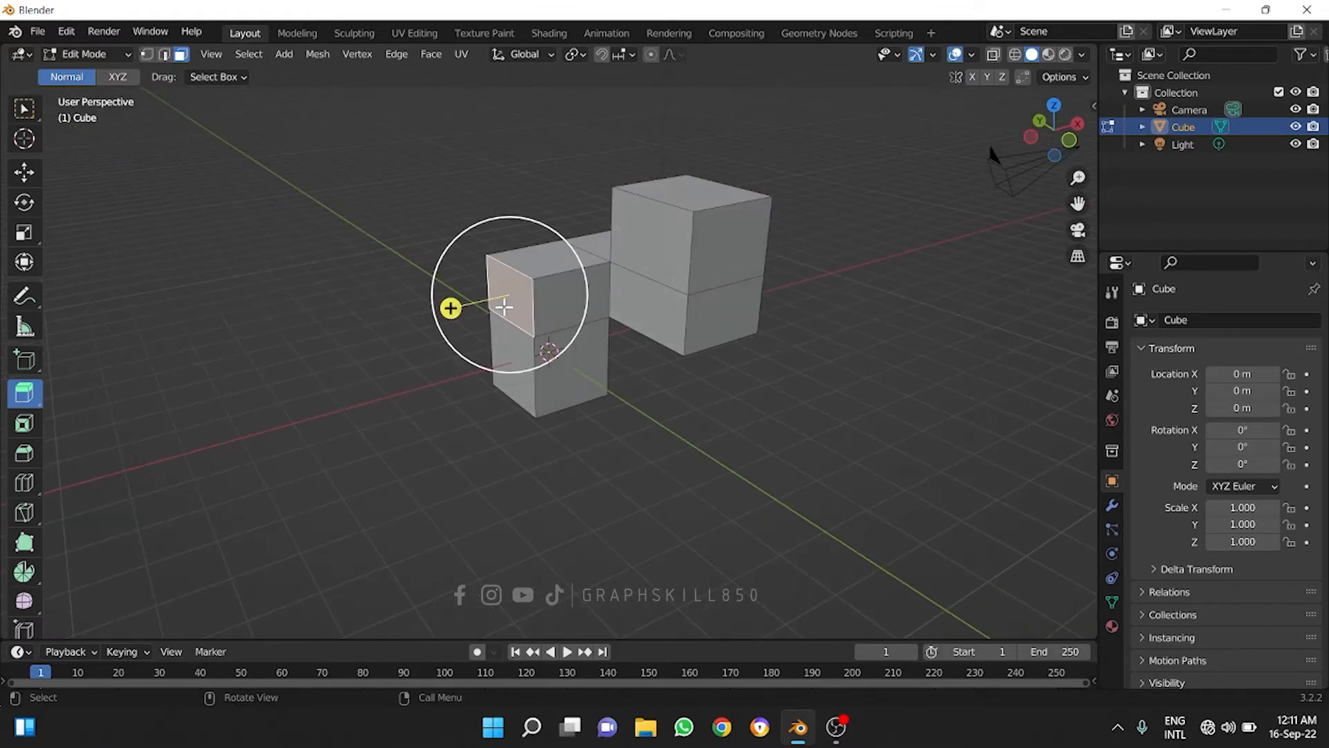
drag(450, 310, 318, 331)
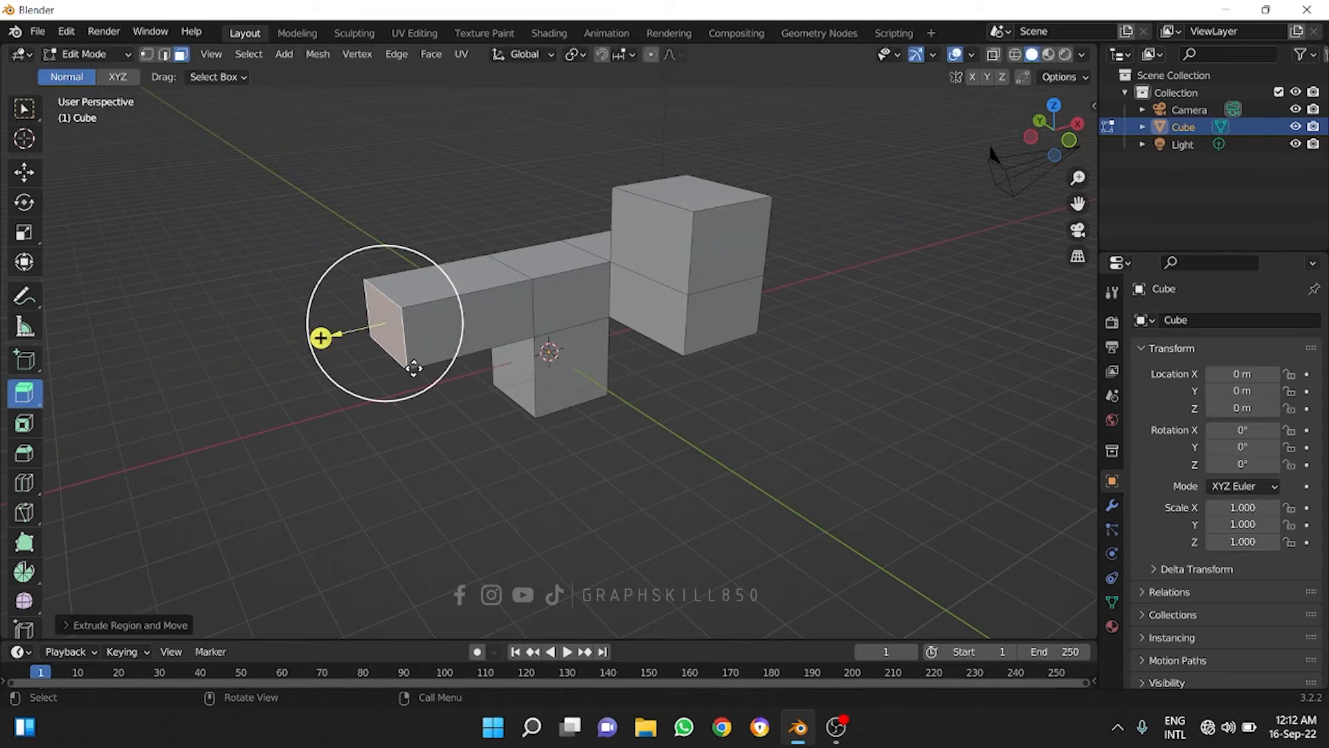
click(447, 322)
drag(505, 344, 659, 441)
- Switch to the Move tool and extrude the negative X arm's end face outward twice, making two consecutive segments
scroll(418, 436, down, 3)
middle_drag(418, 433, 581, 370)
scroll(581, 371, up, 2)
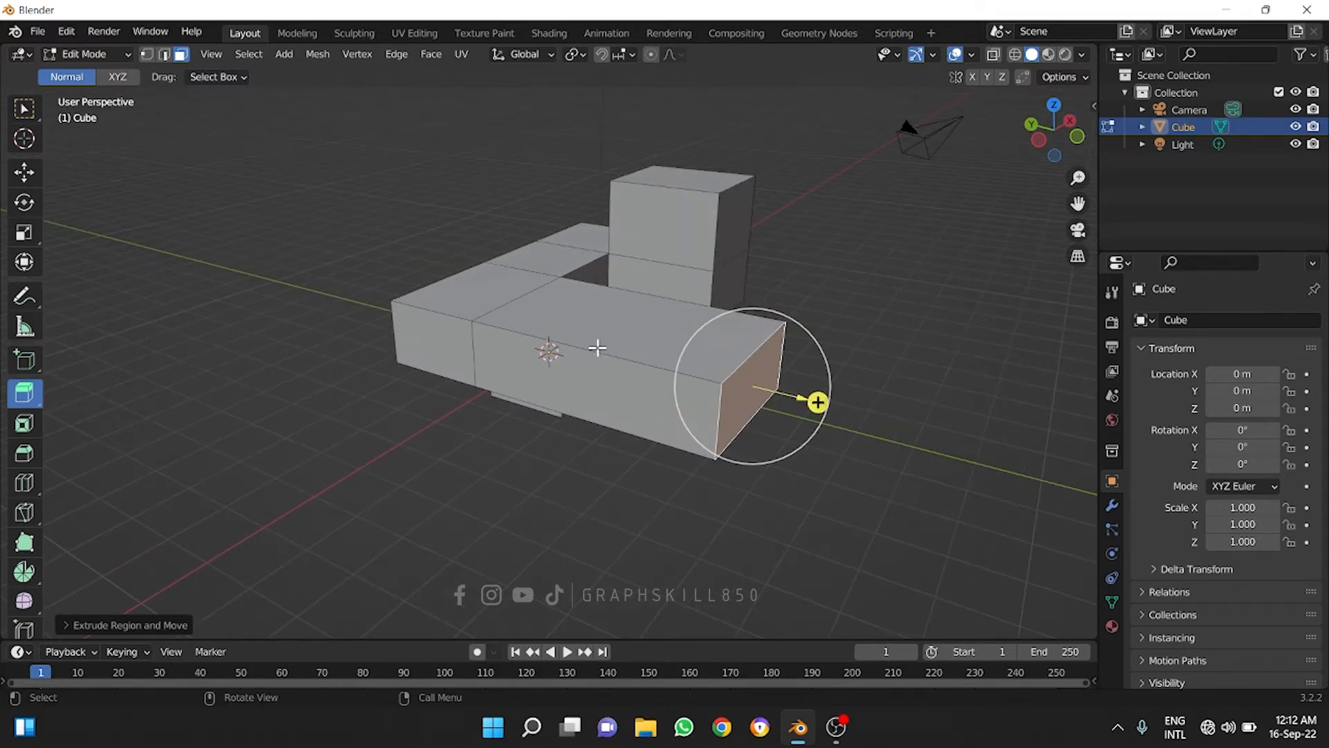
click(593, 318)
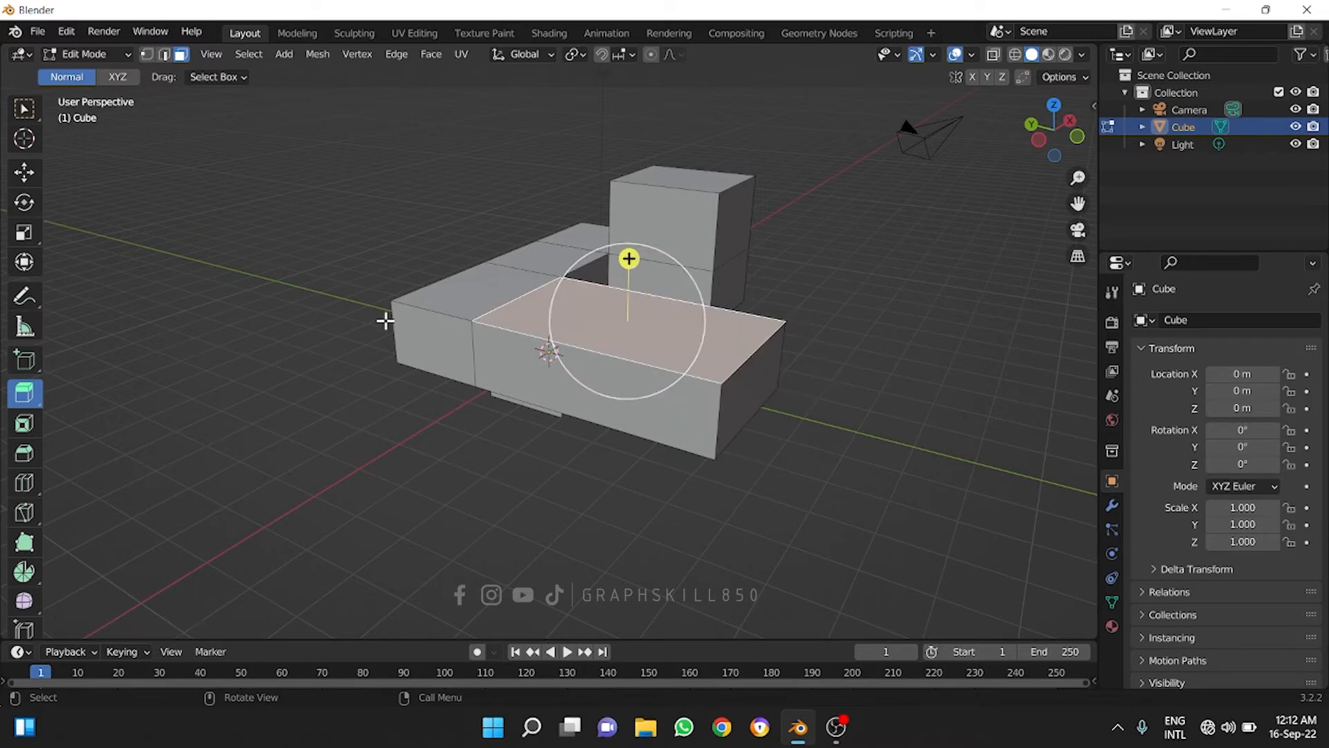
click(24, 172)
click(546, 412)
click(607, 335)
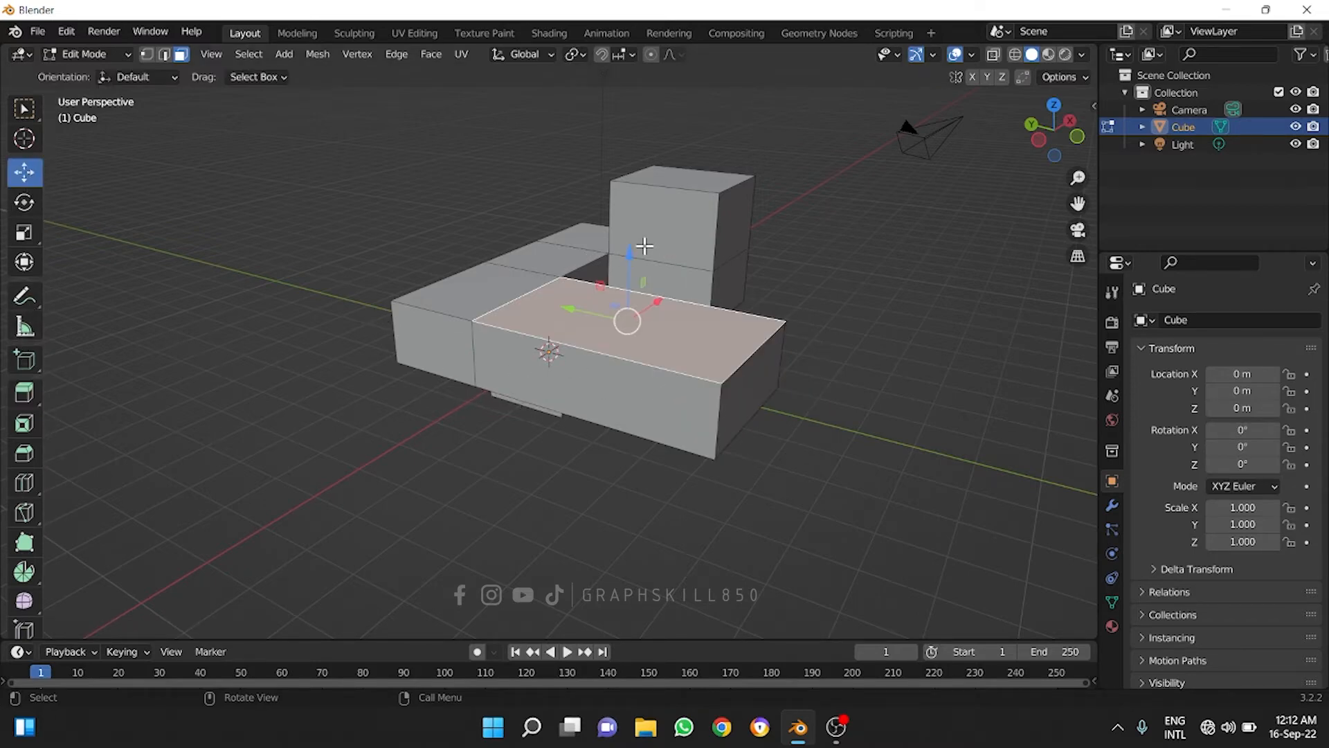
click(432, 350)
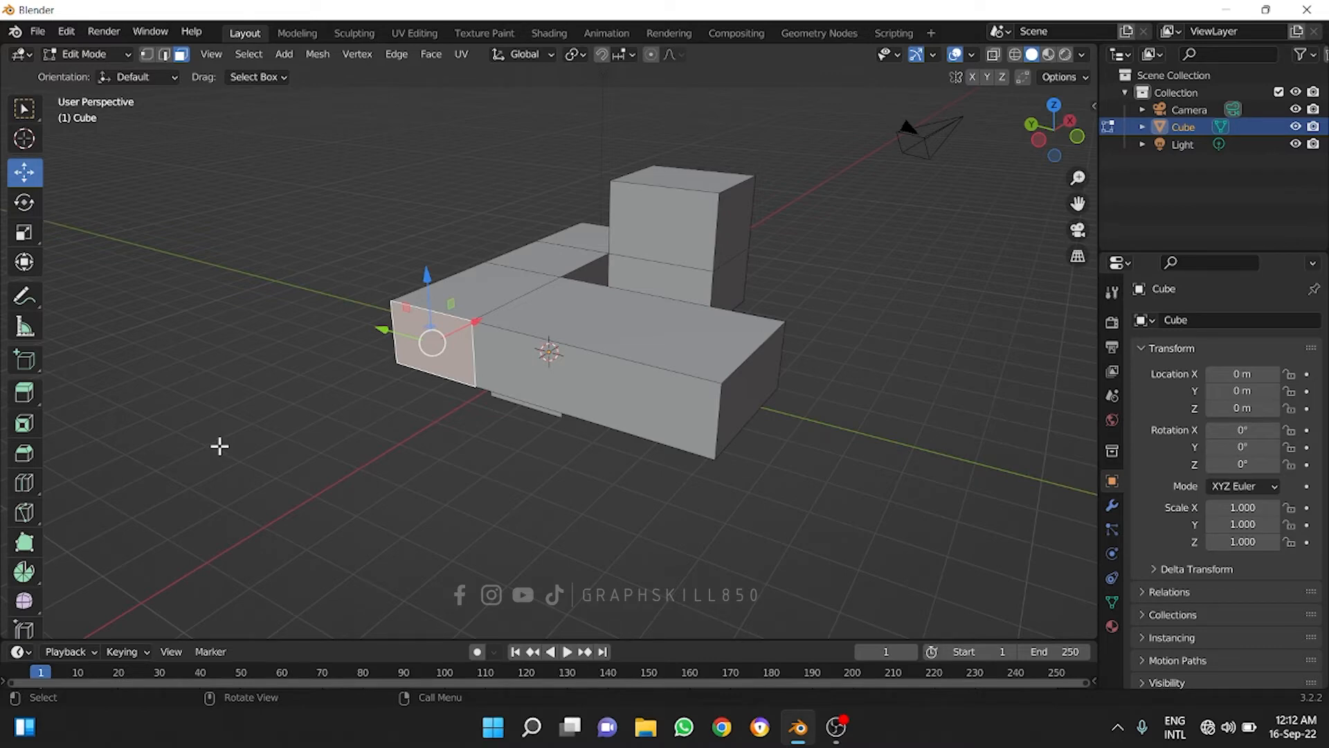
key(e)
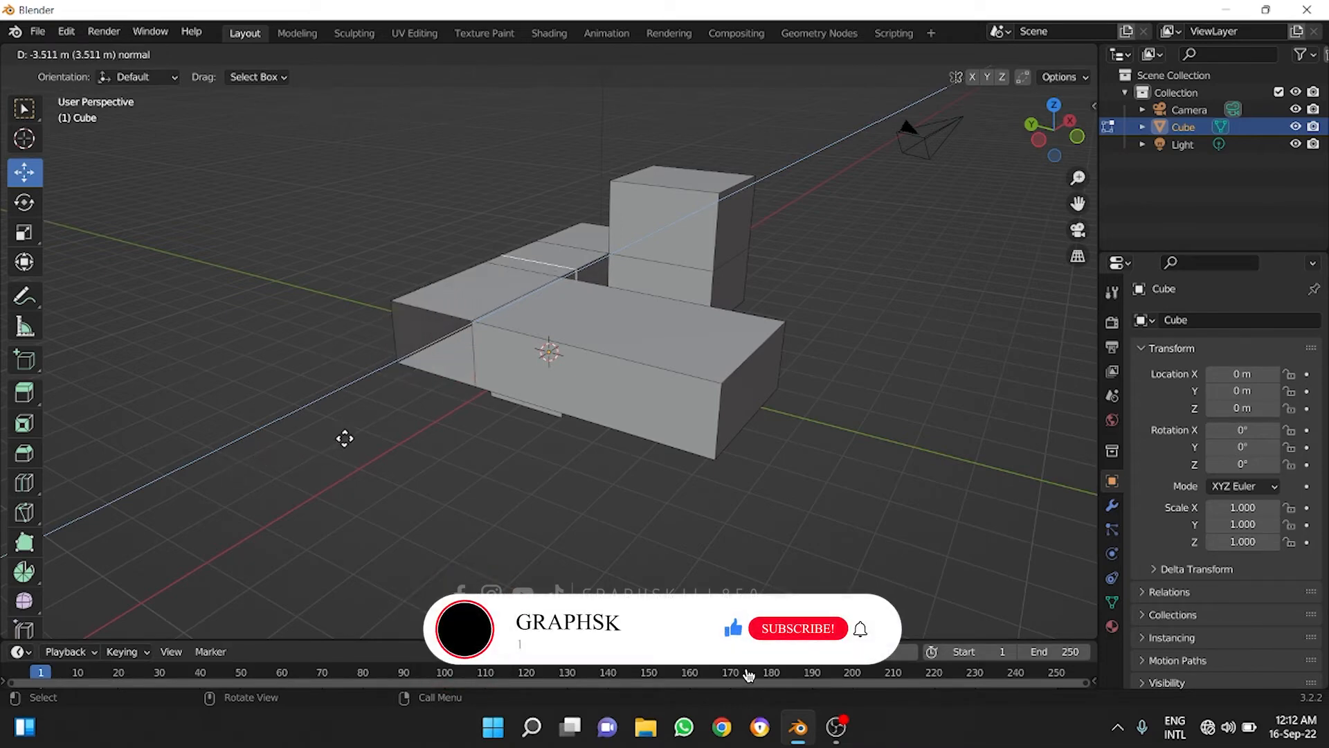
click(172, 516)
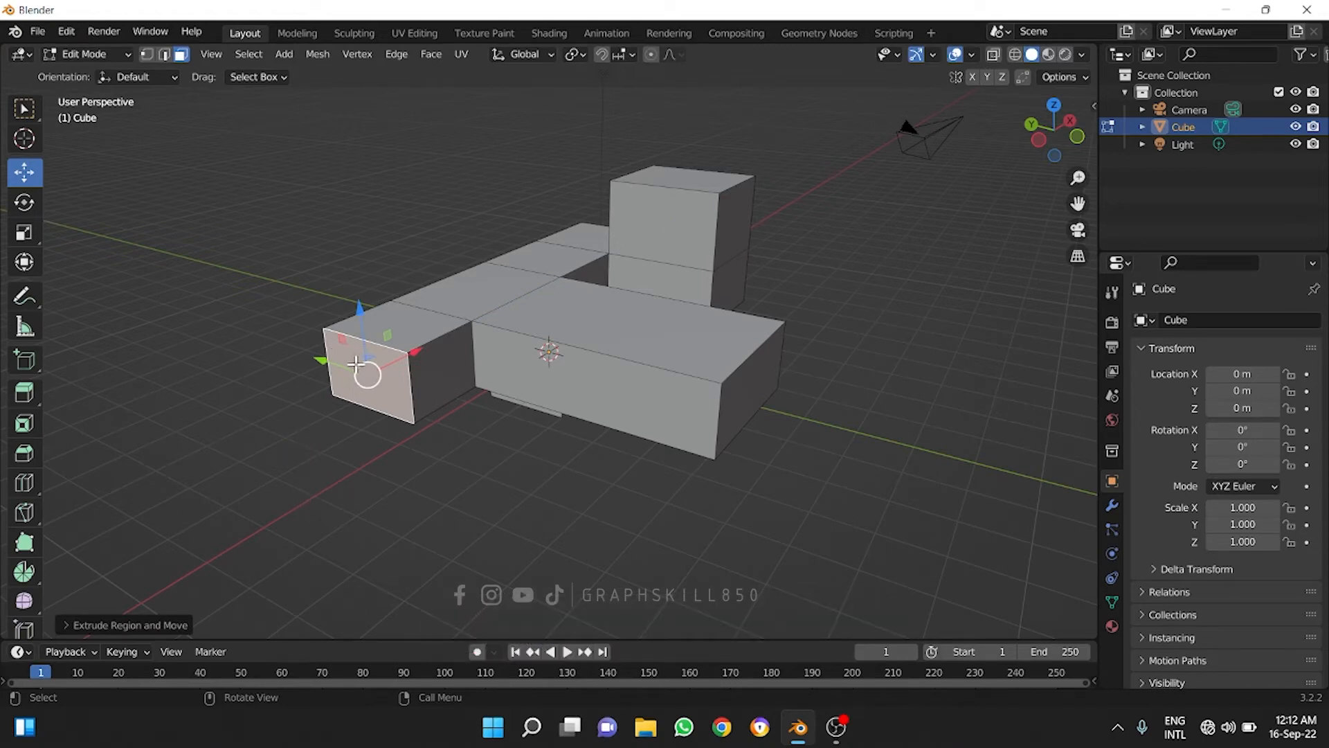
key(e)
click(288, 430)
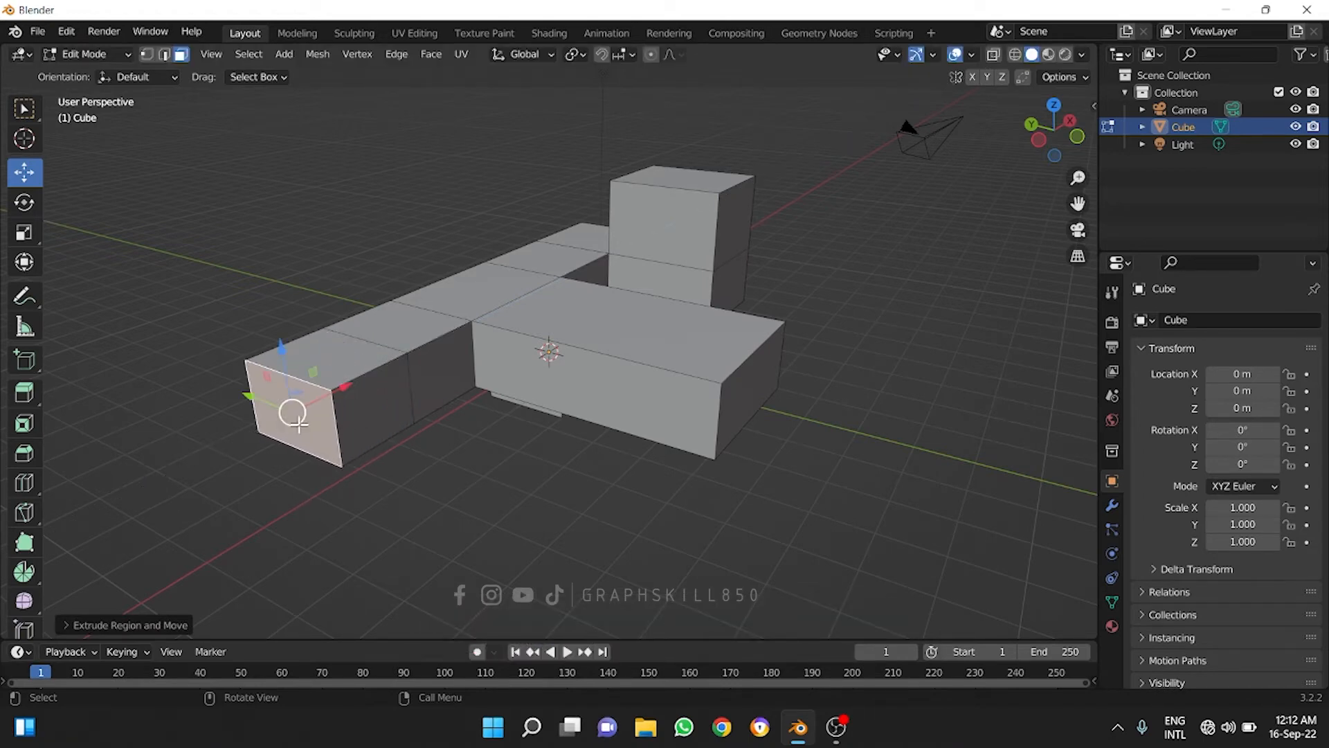
- Extrude the negative Y side face of the outermost negative X segment outward by about 2 m
click(372, 419)
key(e)
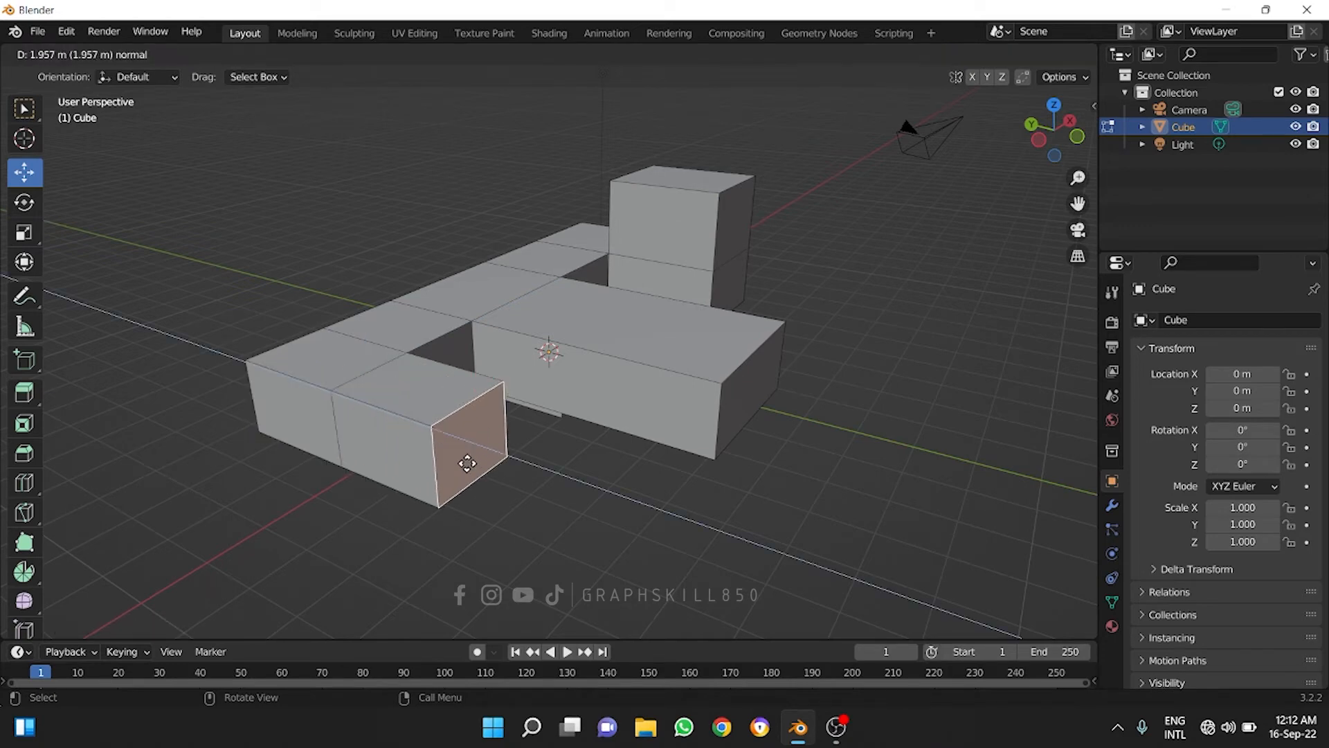
click(588, 465)
- Extrude the long block's end face further outward, and extrude the new end segment's top face upward into a tower
click(759, 398)
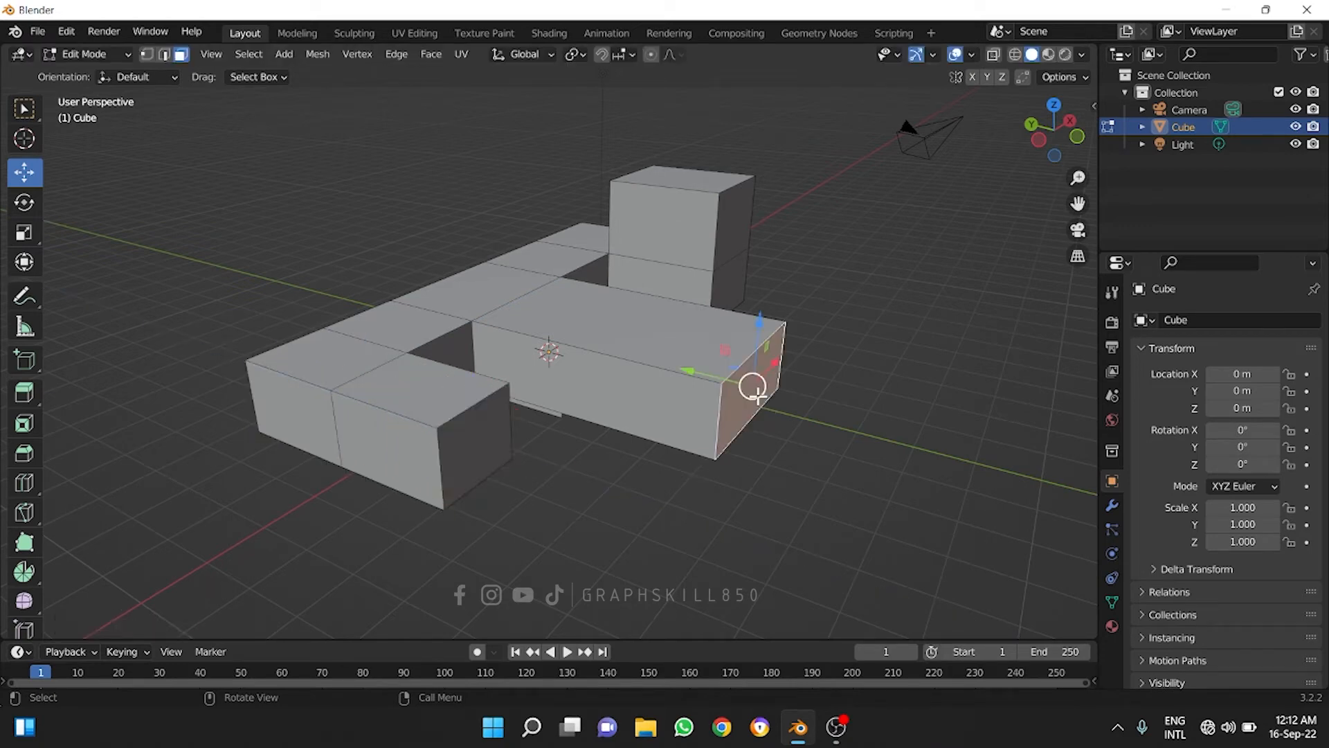
key(e)
click(874, 439)
click(840, 371)
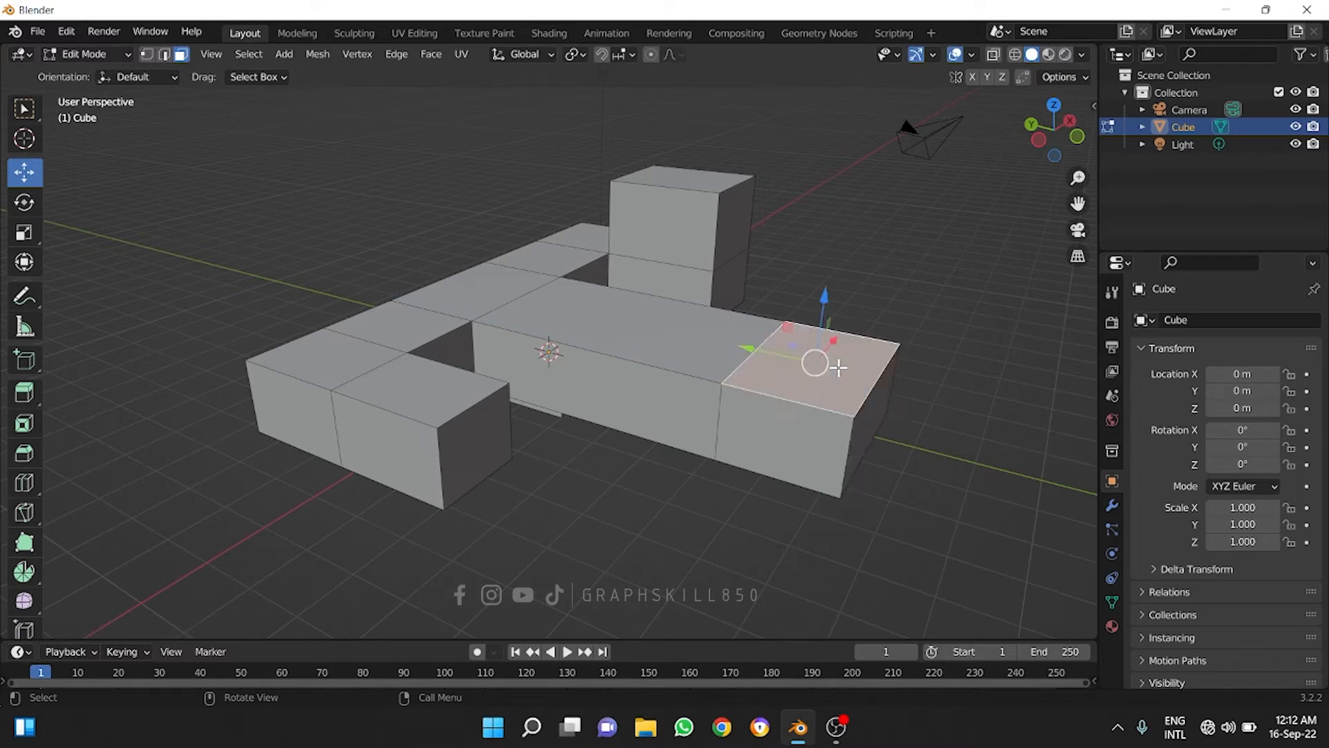
key(e)
click(858, 200)
- Extrude the positive Y side face of the arm segment opposite the long block outward by about 3.7 m
middle_drag(771, 248, 573, 294)
click(572, 294)
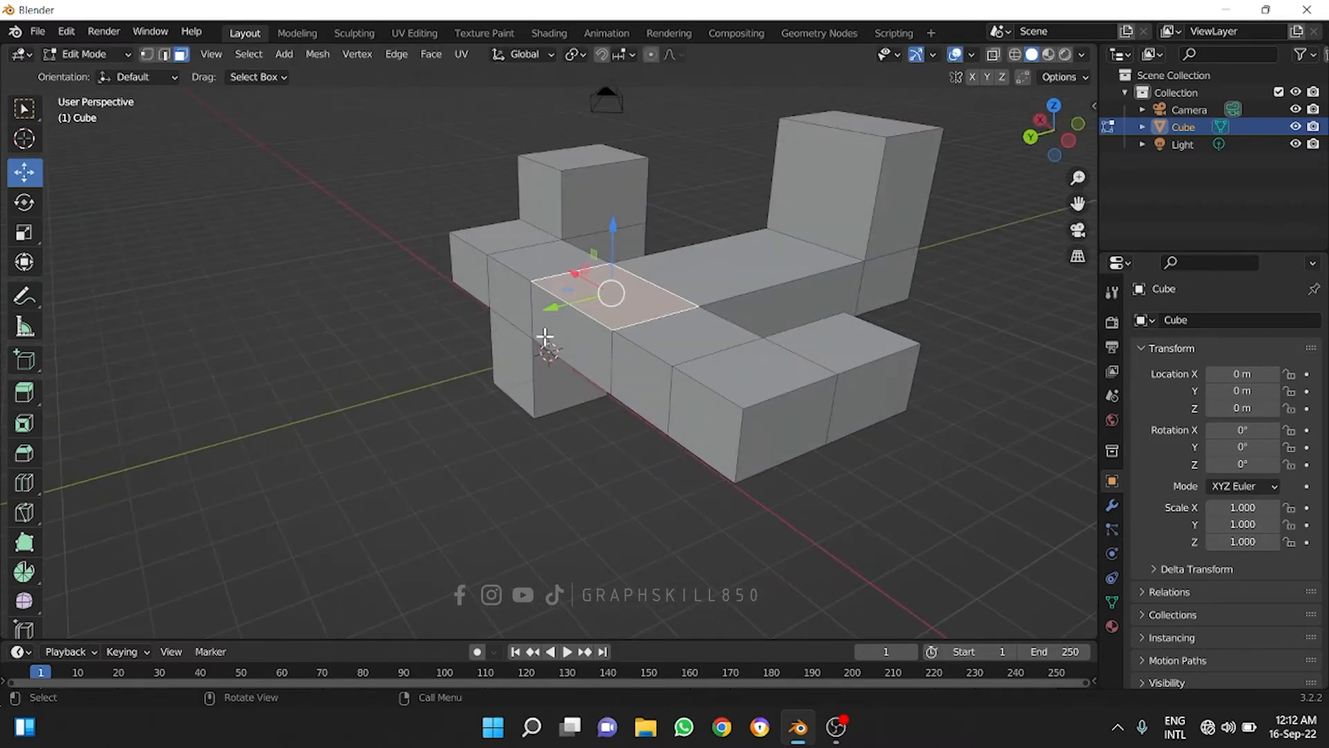
click(545, 335)
key(e)
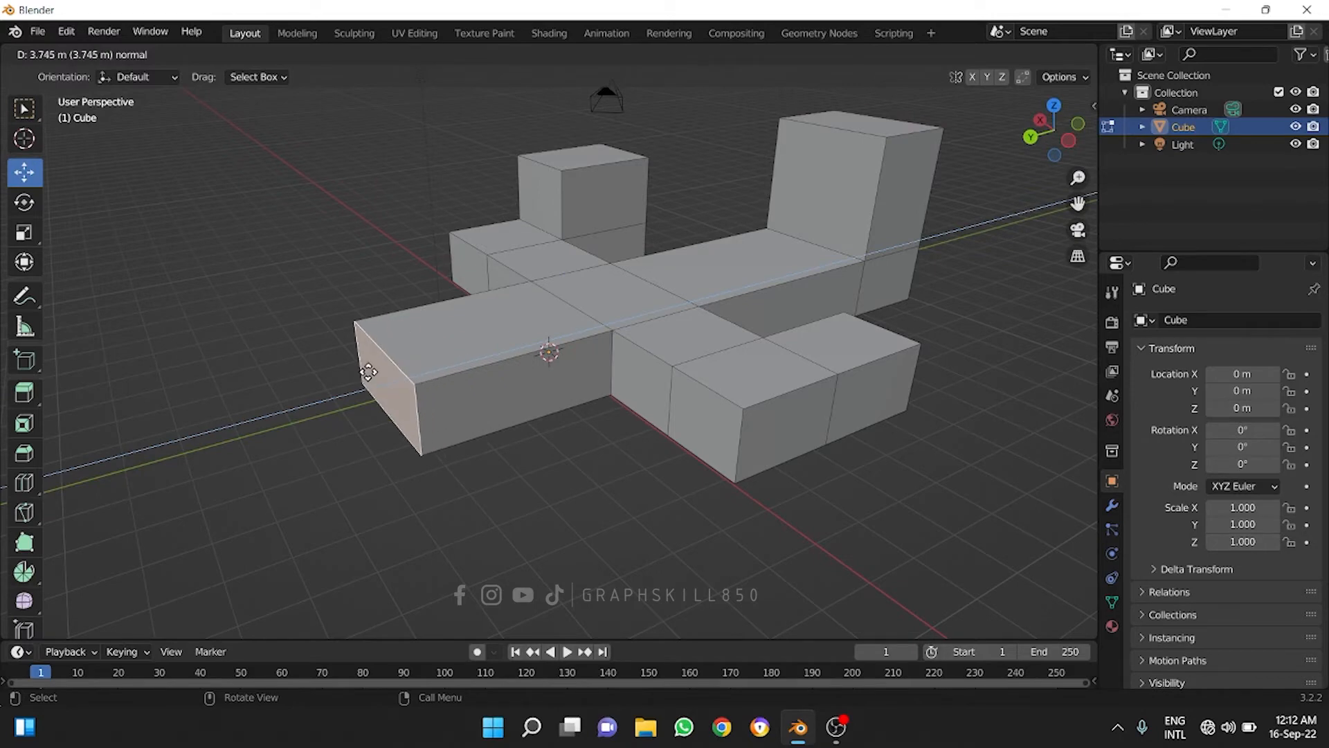
click(369, 371)
- Extrude the top face of the positive X arm segment beside the shorter tower upward by about 2.1 m
middle_drag(305, 477, 505, 365)
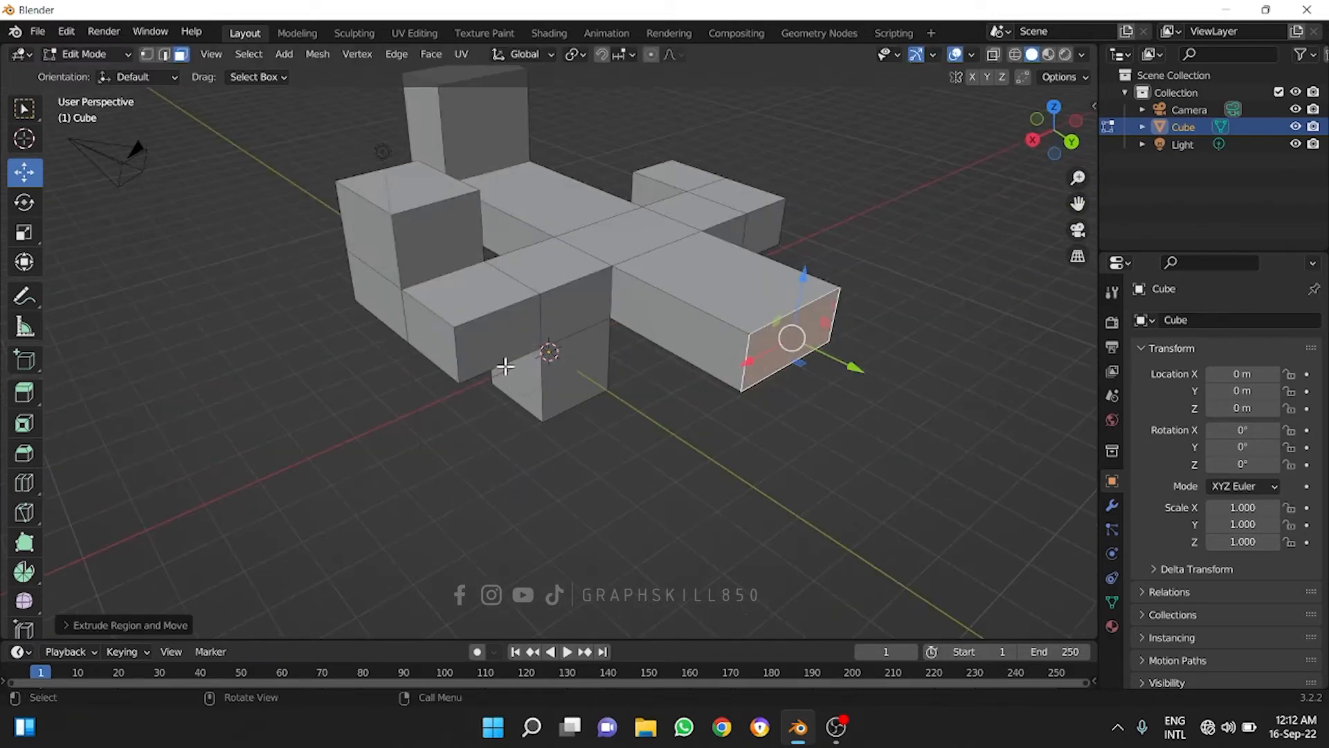
click(483, 320)
key(e)
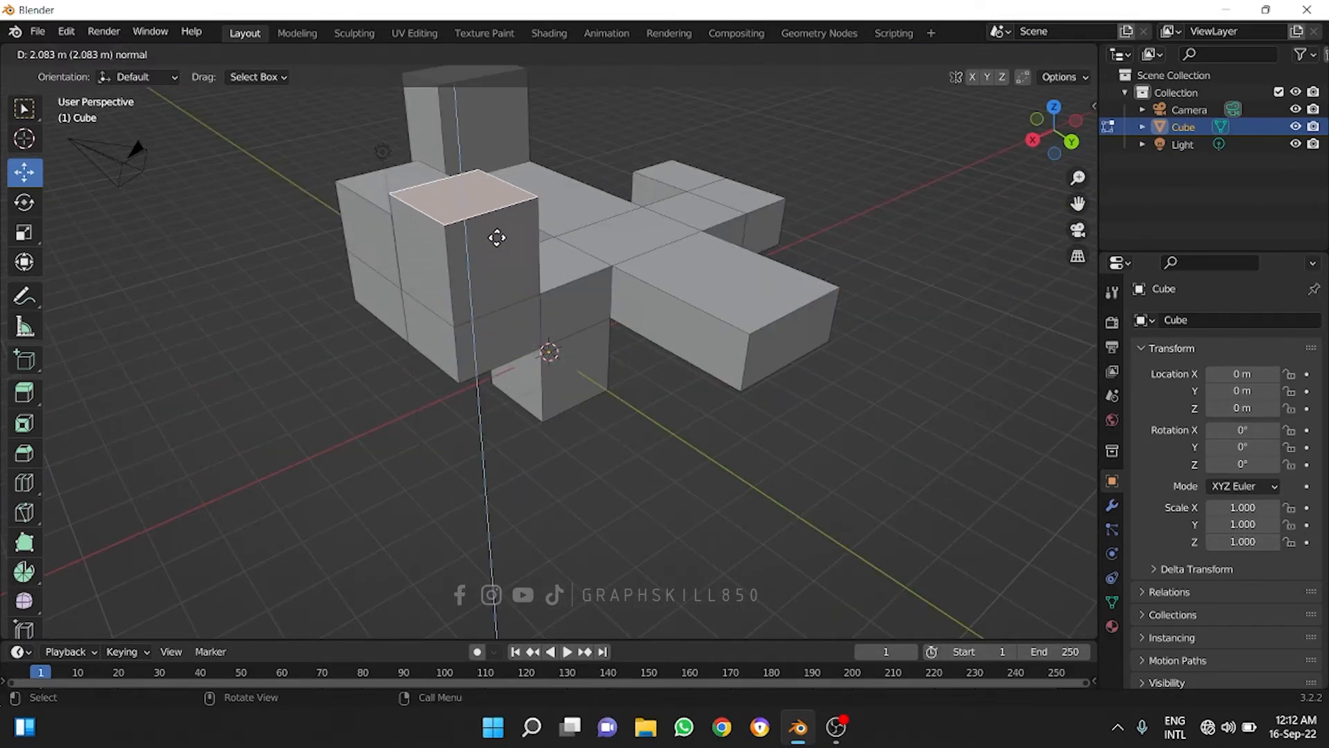
click(496, 238)
- Extrude the end face of the positive Y arm further outward to add another segment
click(727, 367)
key(e)
click(835, 418)
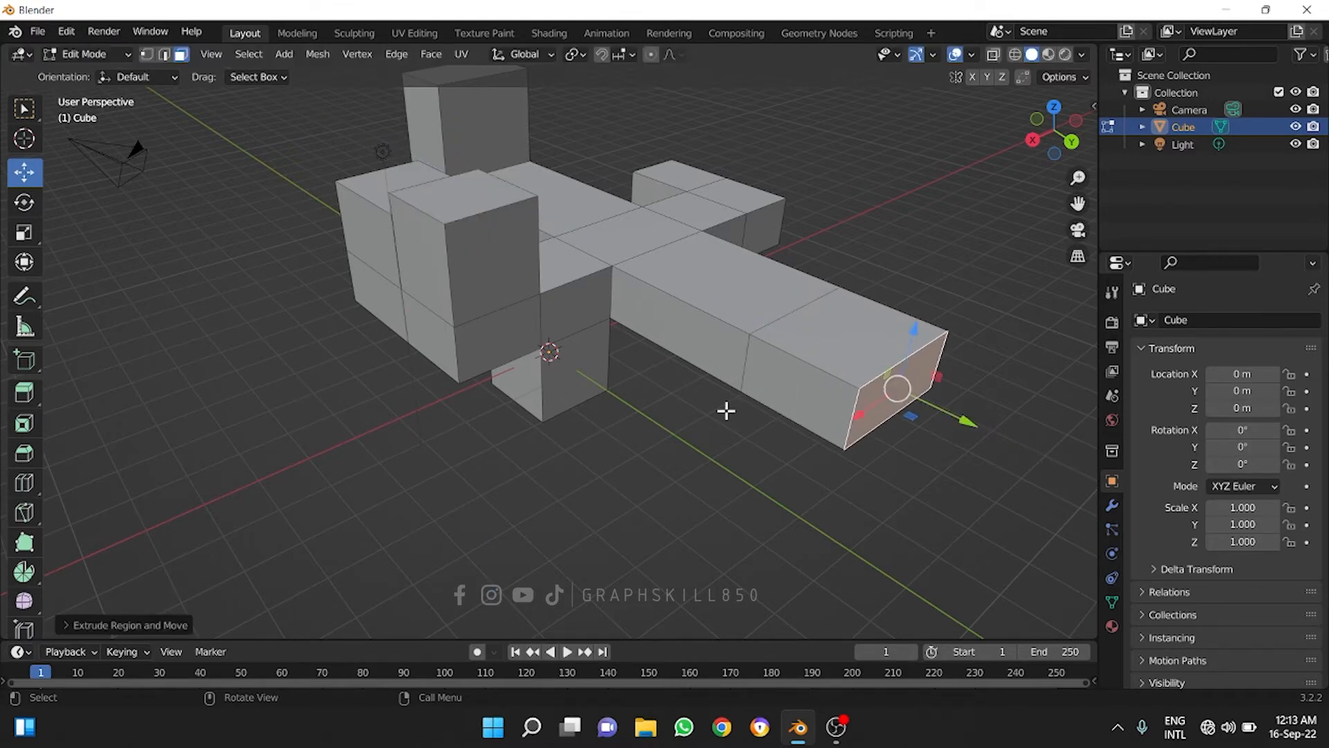
- Display the Extrude tool's variants and switch to Extrude Individual
right_click(26, 385)
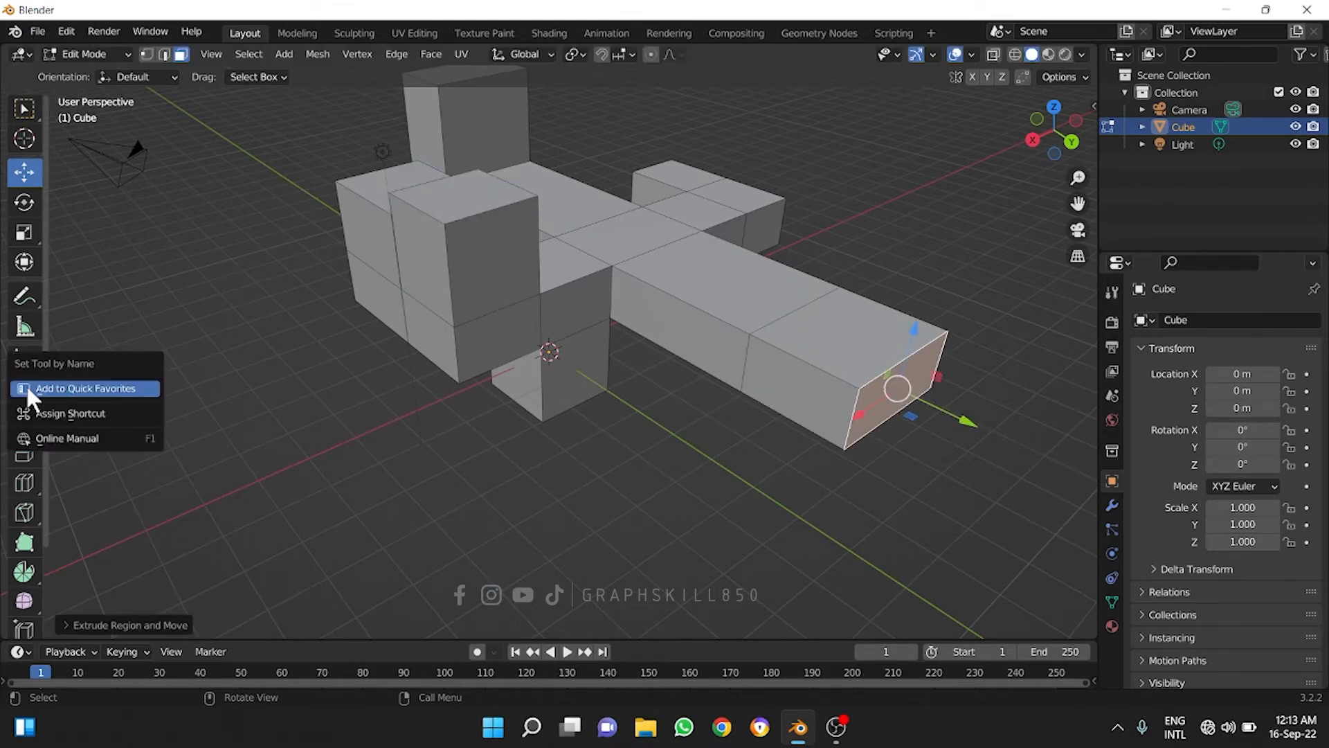
click(28, 395)
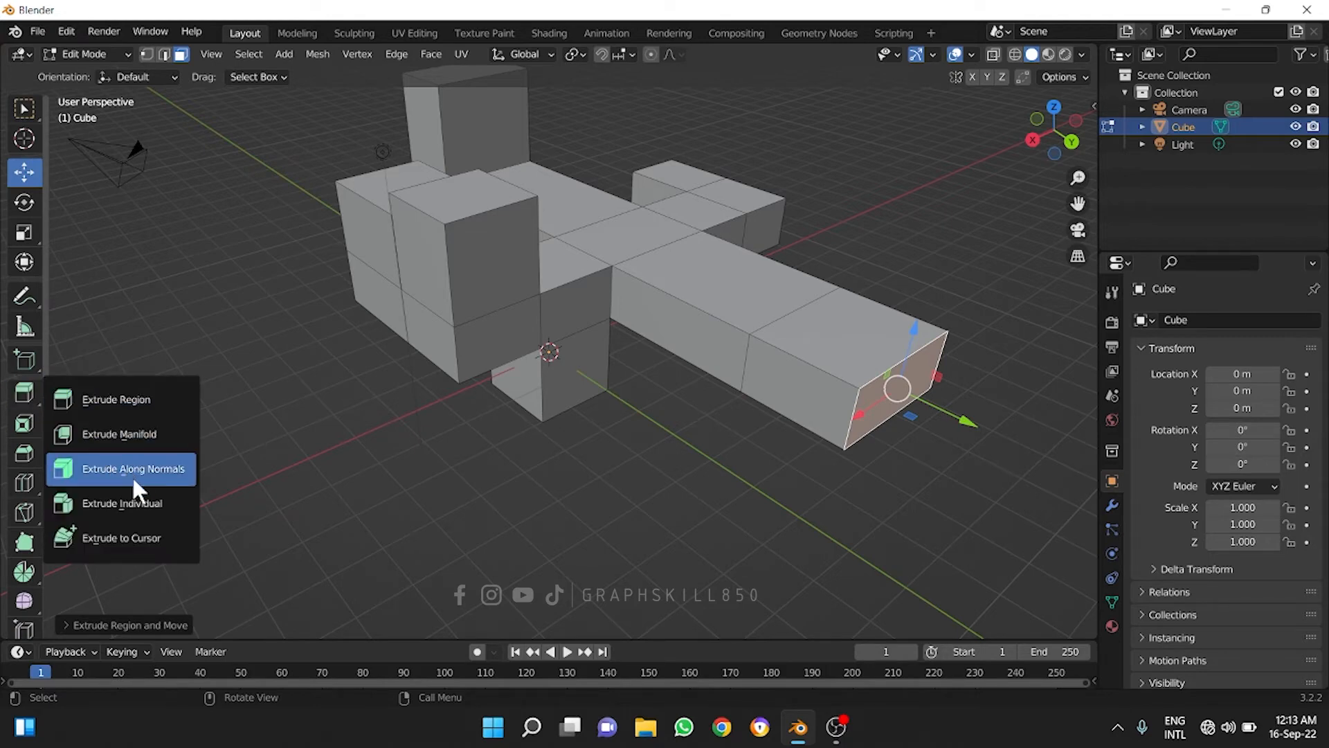
click(141, 524)
scroll(771, 478, down, 2)
middle_drag(748, 478, 373, 423)
- Start a new General file and discard the unsaved changes to the extruded model
click(35, 31)
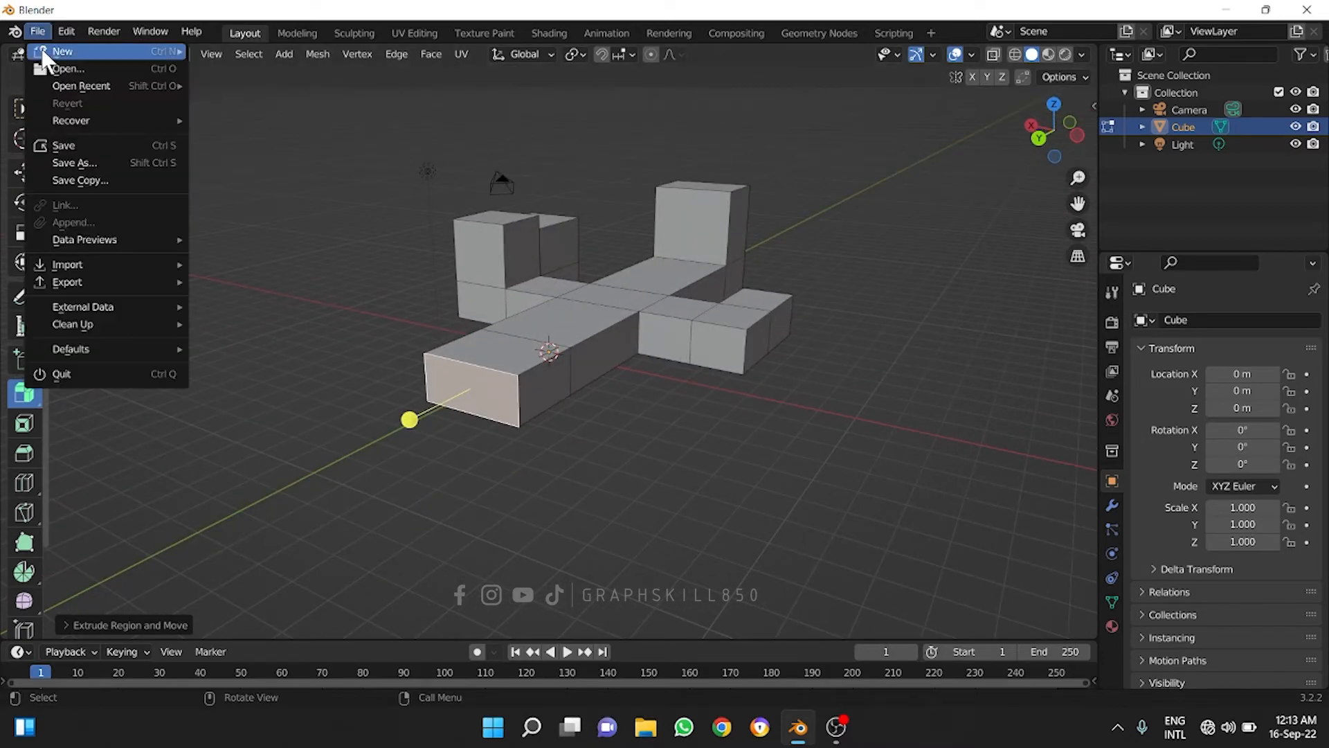
mouse_move(48, 51)
click(255, 49)
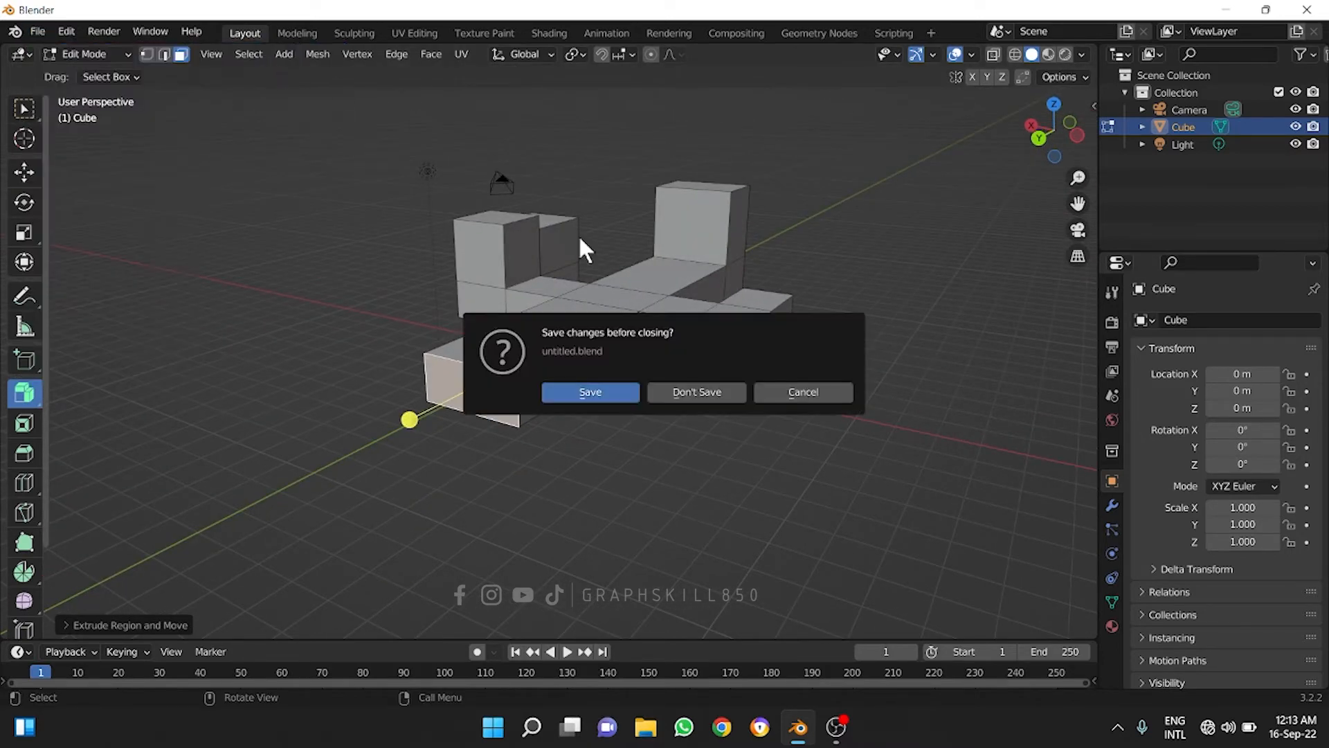
click(706, 393)
scroll(509, 338, up, 3)
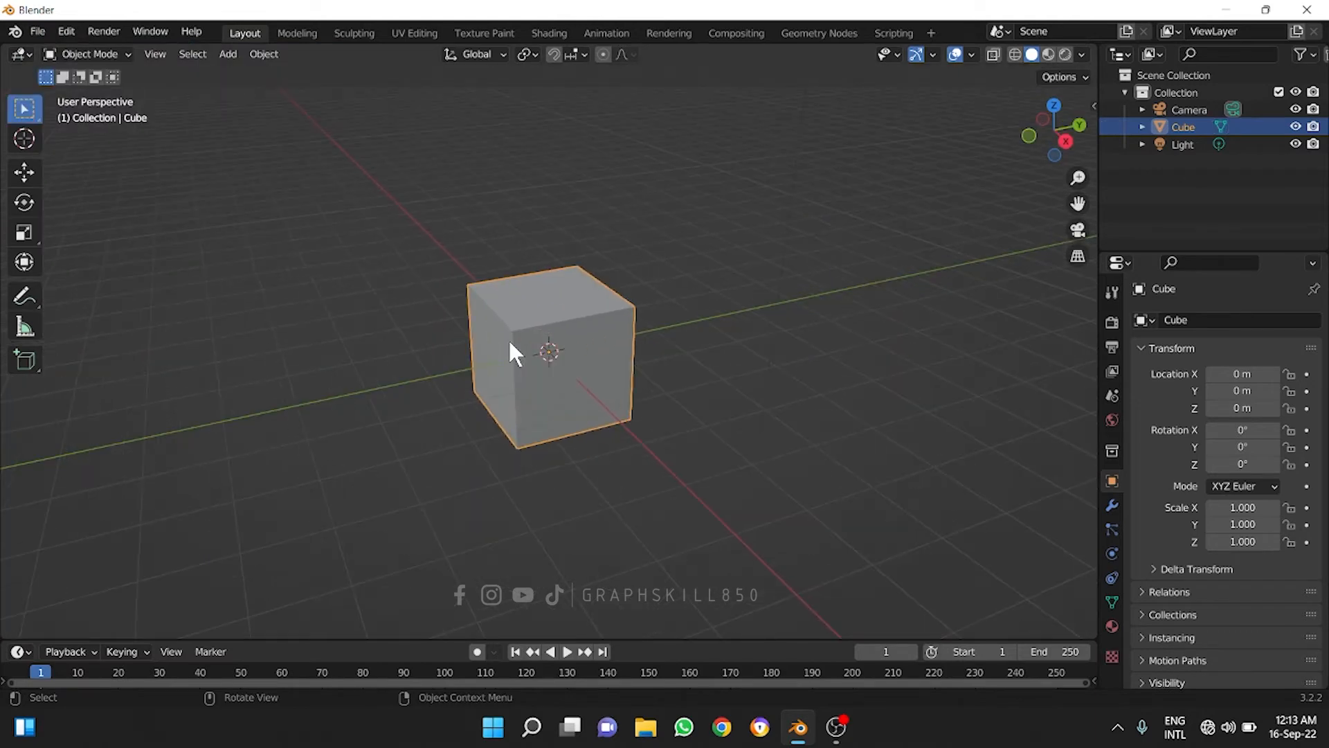
- Put the default cube into Edit Mode and set the selection mode to faces
click(85, 33)
click(79, 54)
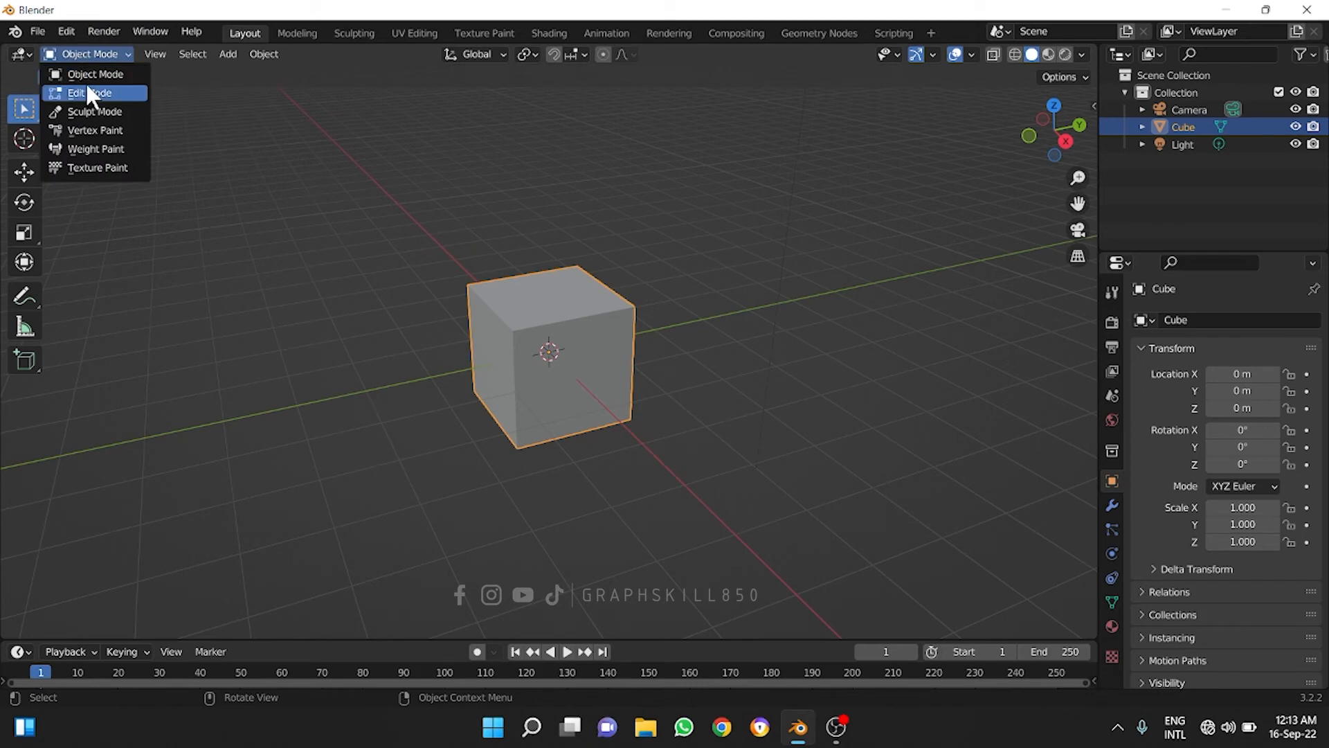
click(87, 92)
click(551, 289)
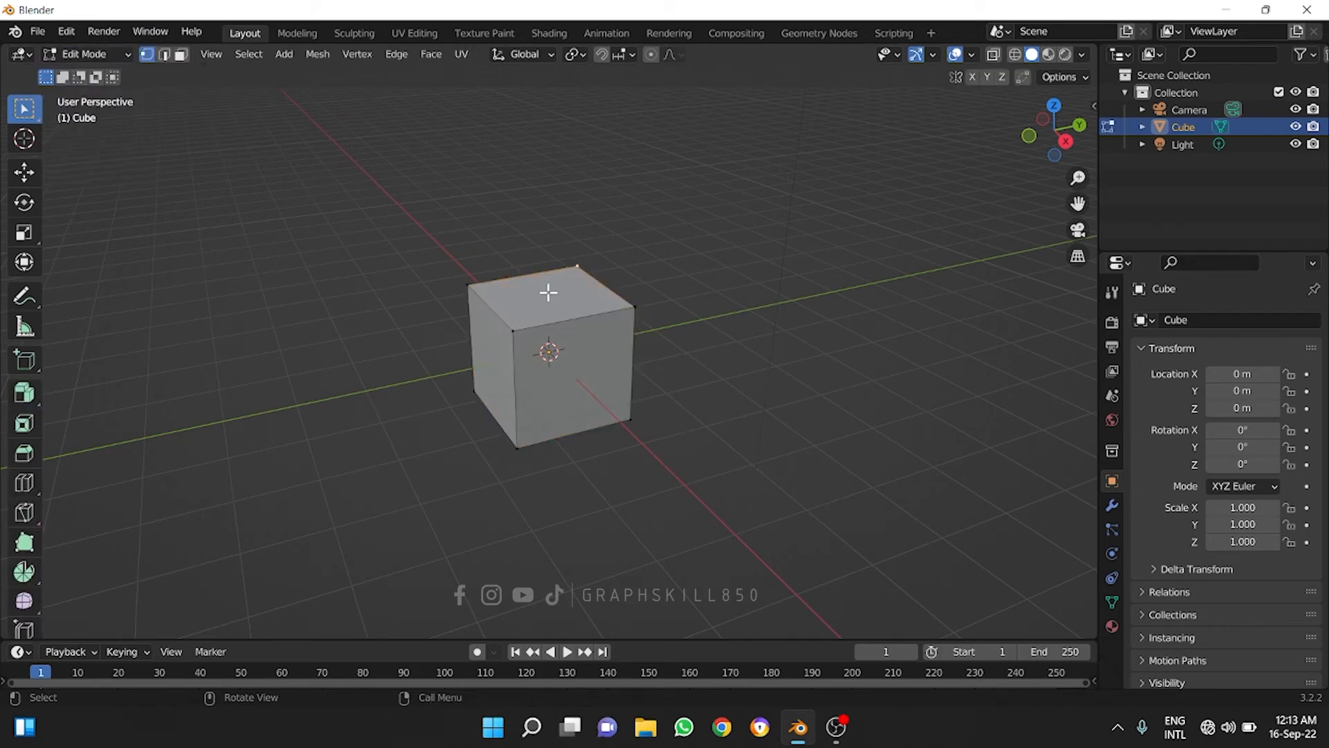
click(181, 54)
- Extrude the cube's top face upward with Extrude Manifold to make a taller box
click(555, 324)
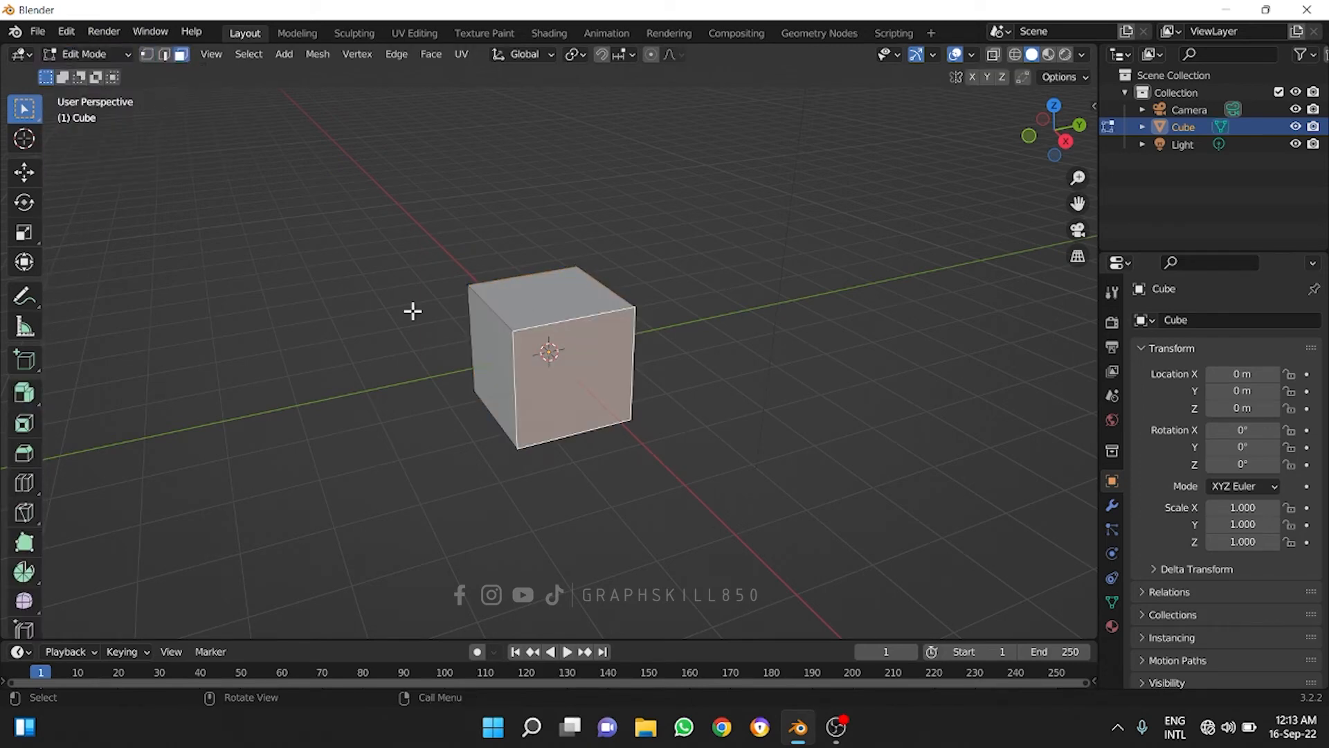
click(584, 295)
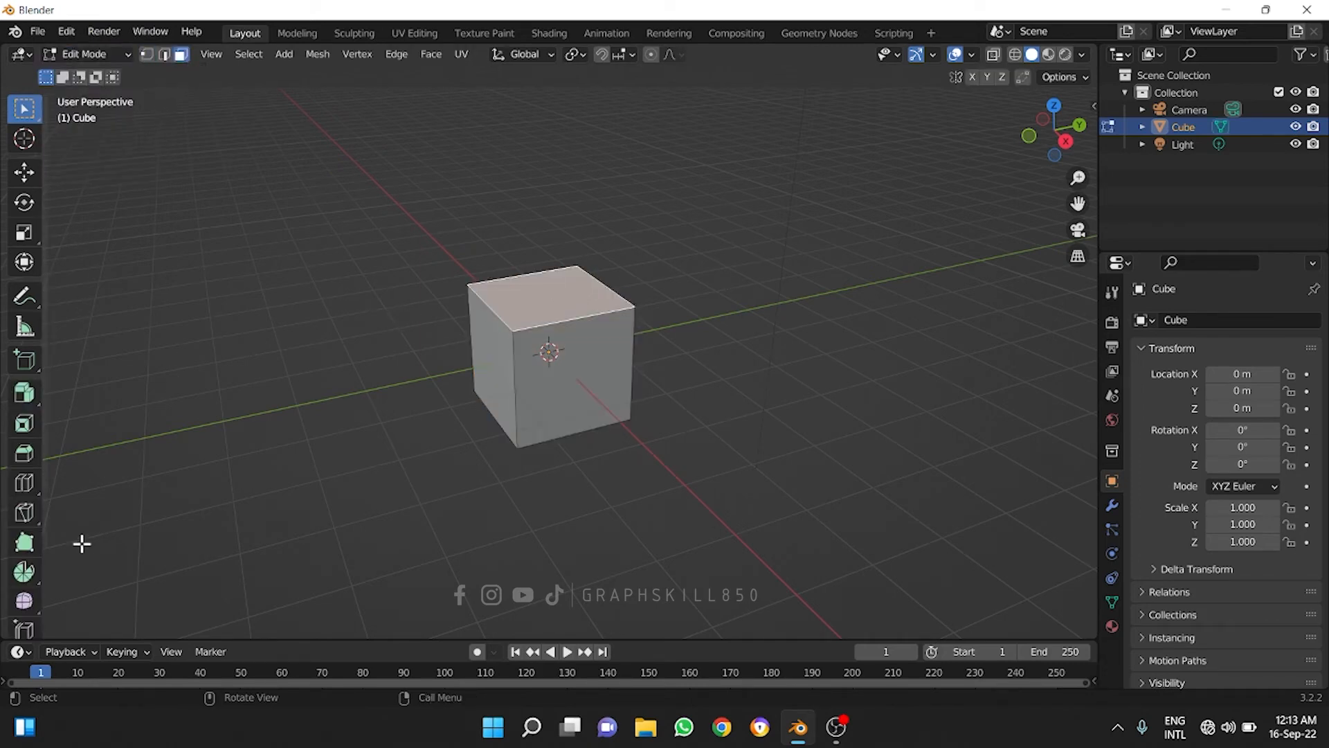
click(30, 399)
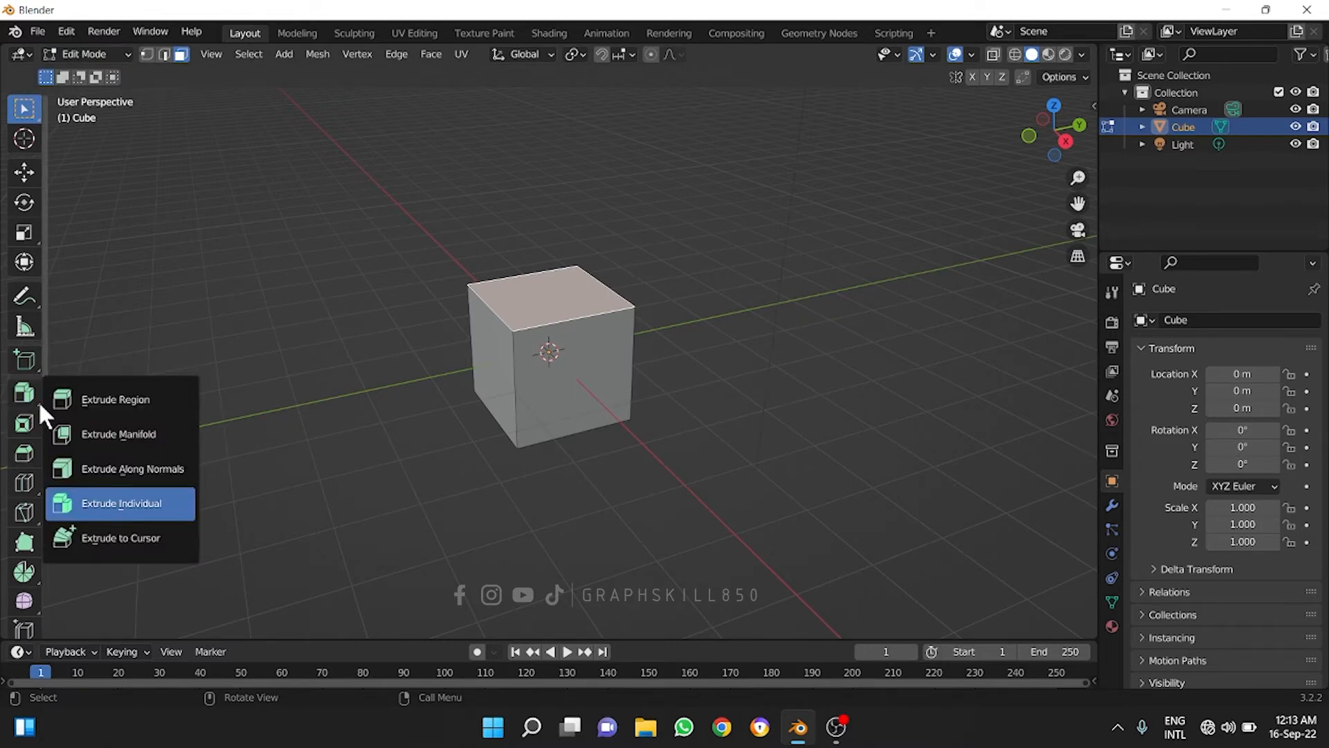
click(134, 437)
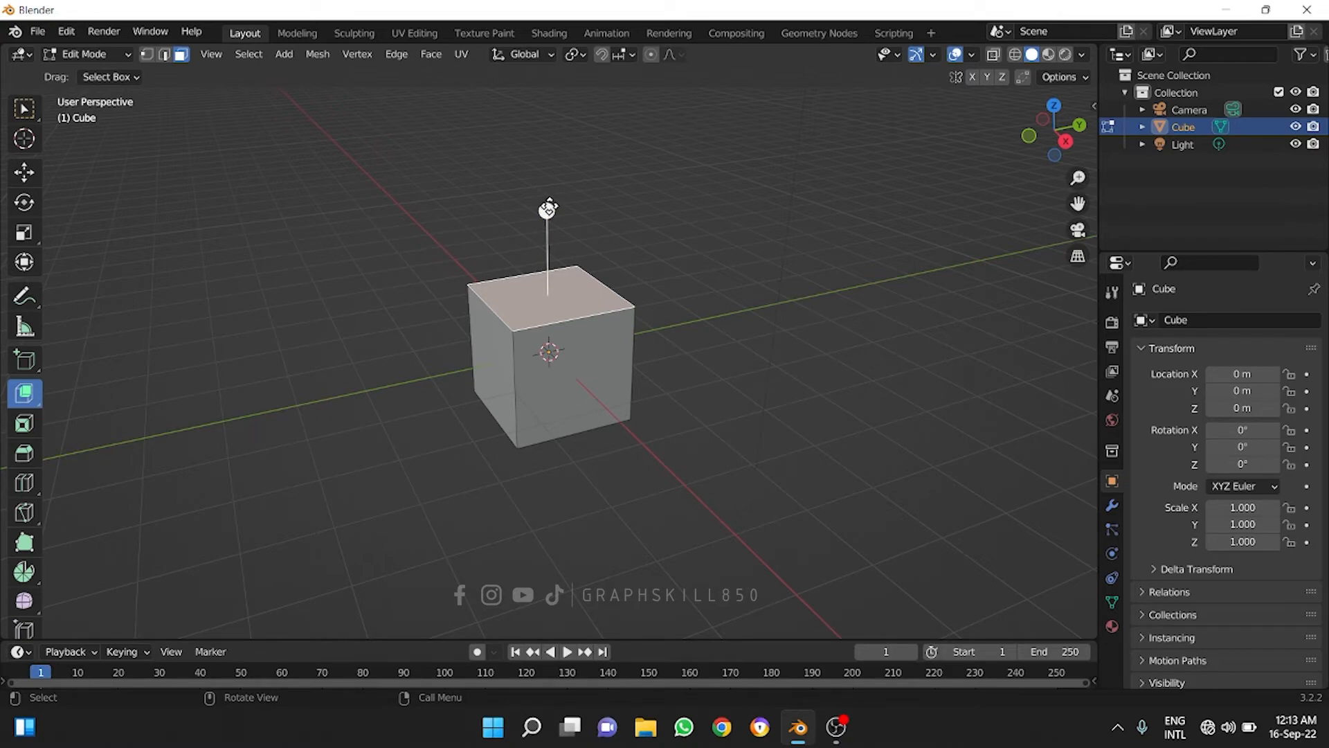
drag(547, 207, 563, 105)
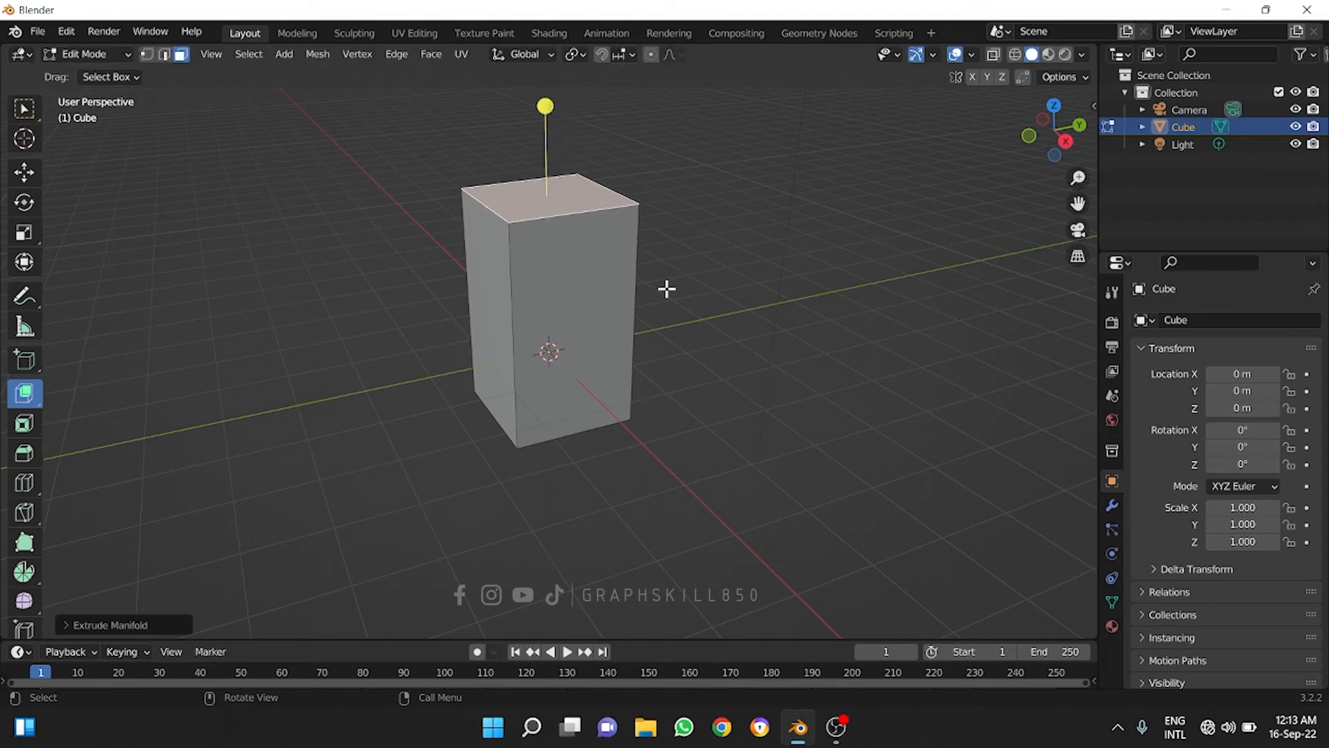
- Extrude the box's positive X side face outward with Extrude Manifold
click(553, 267)
drag(611, 364, 800, 479)
middle_drag(460, 413, 652, 414)
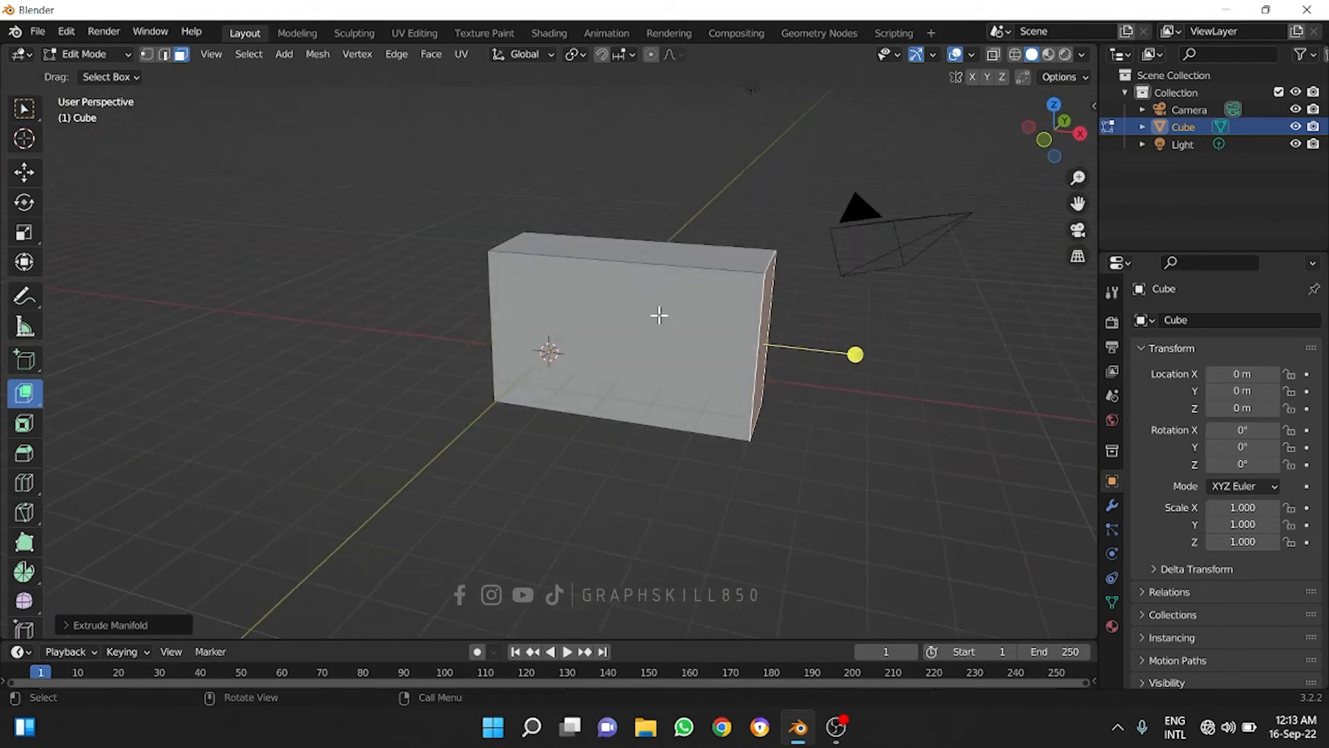
middle_drag(481, 413, 4, 391)
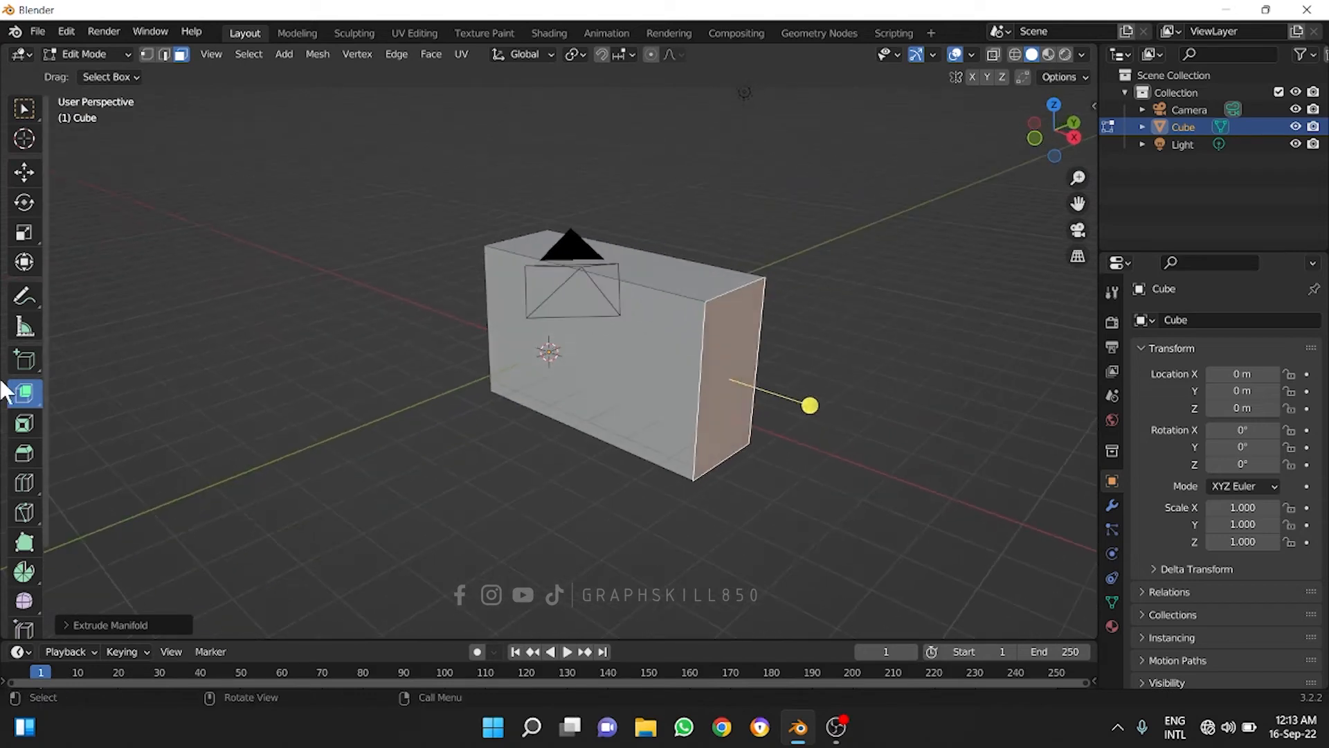
- Extrude the positive X end face further outward with Extrude Region and select the new segment's side face
drag(40, 403, 90, 397)
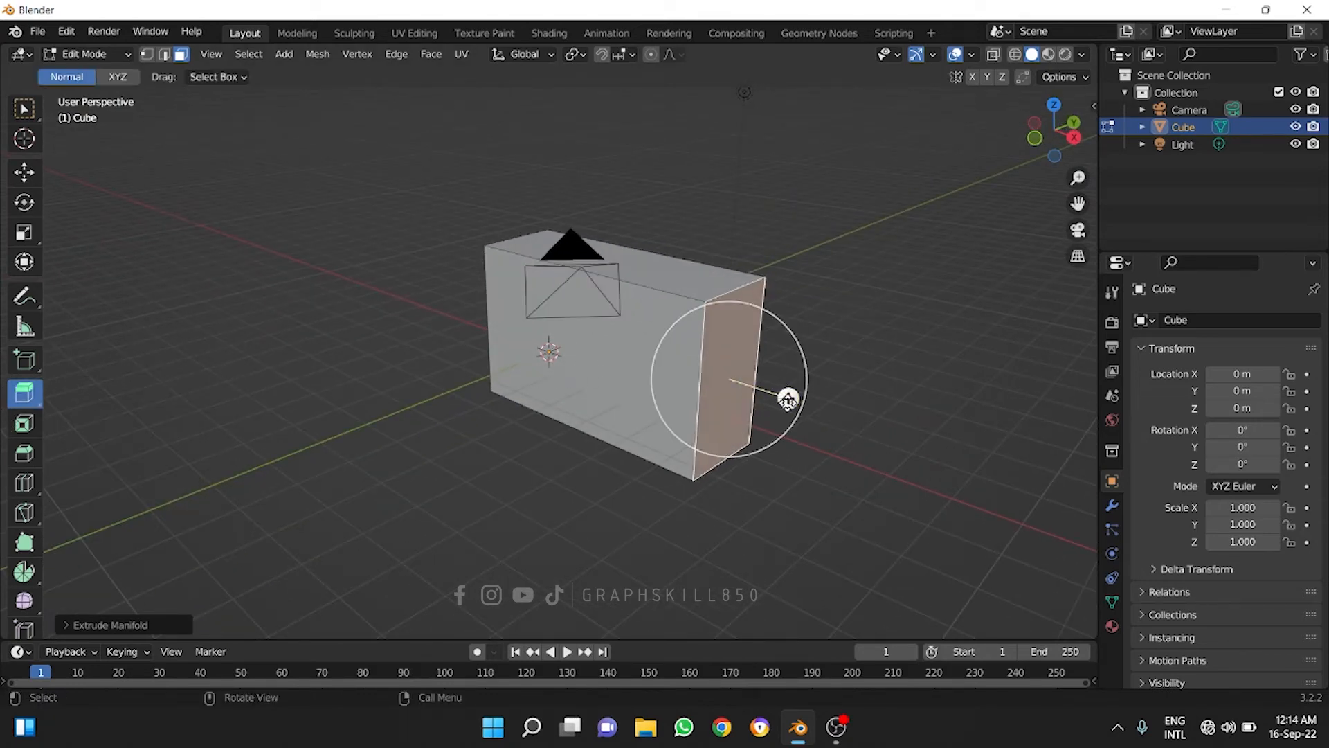
drag(785, 394, 877, 435)
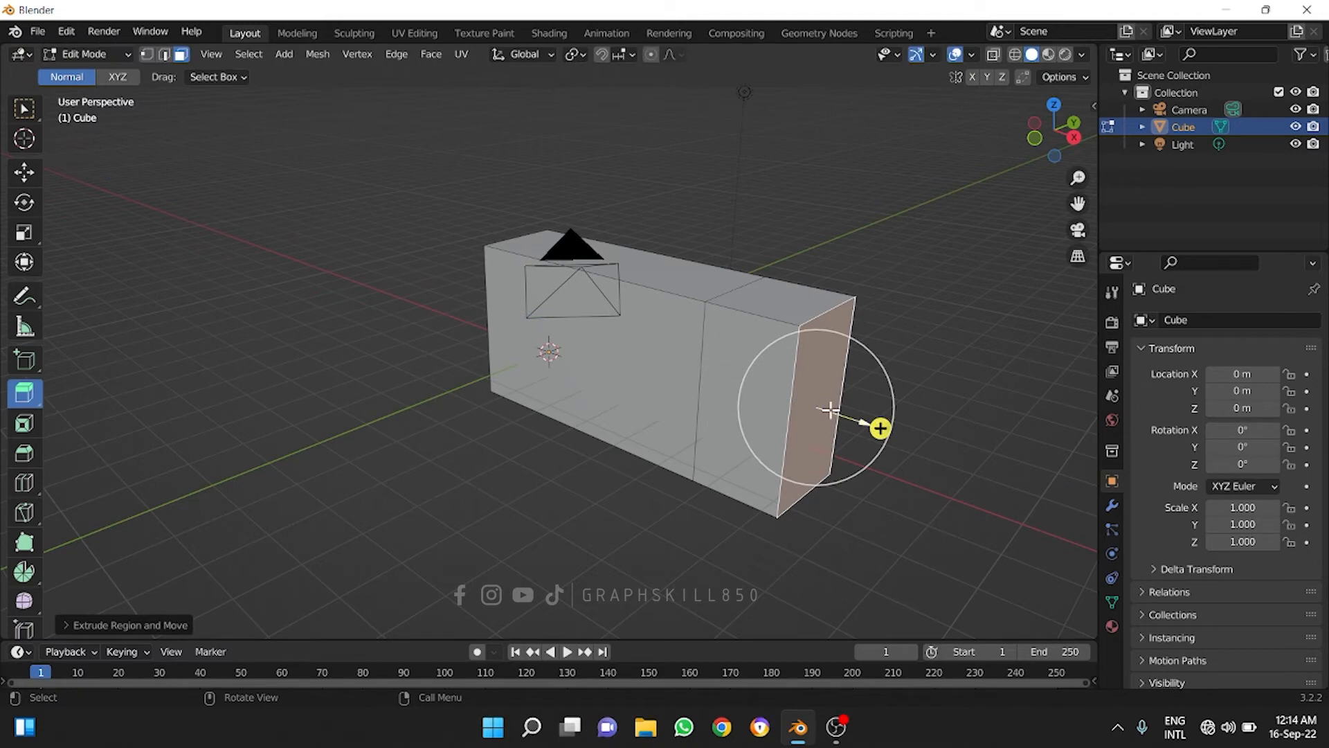
click(737, 394)
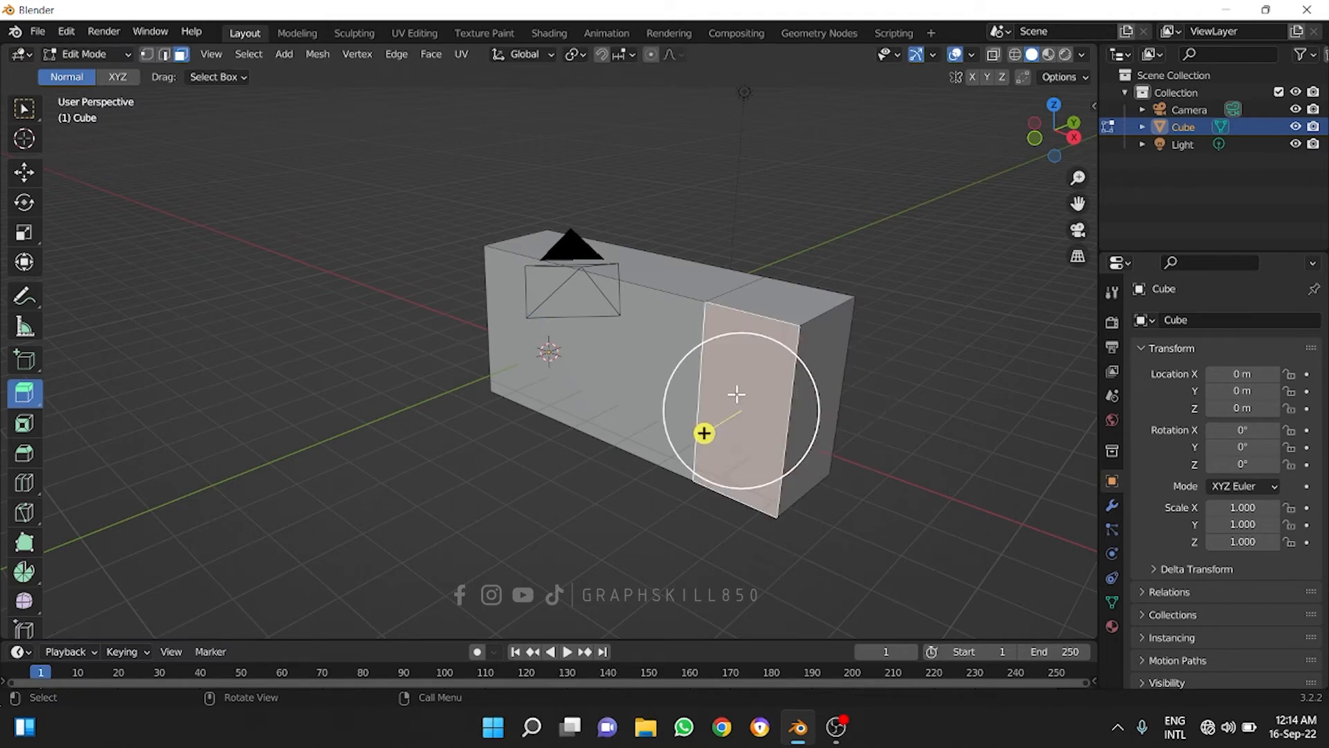
click(661, 365)
- Undo the Extrude Region segment on the positive X end
key(ctrl+z)
key(ctrl+z)
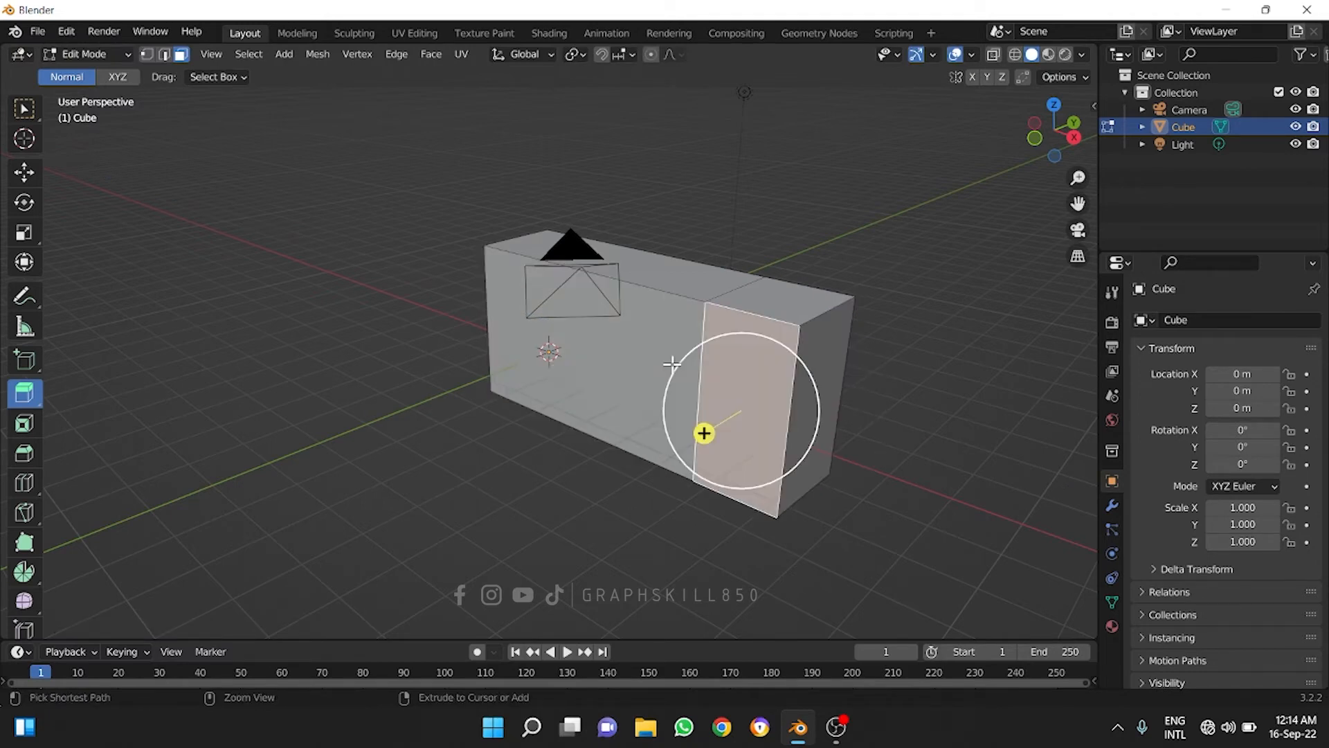
key(ctrl+z)
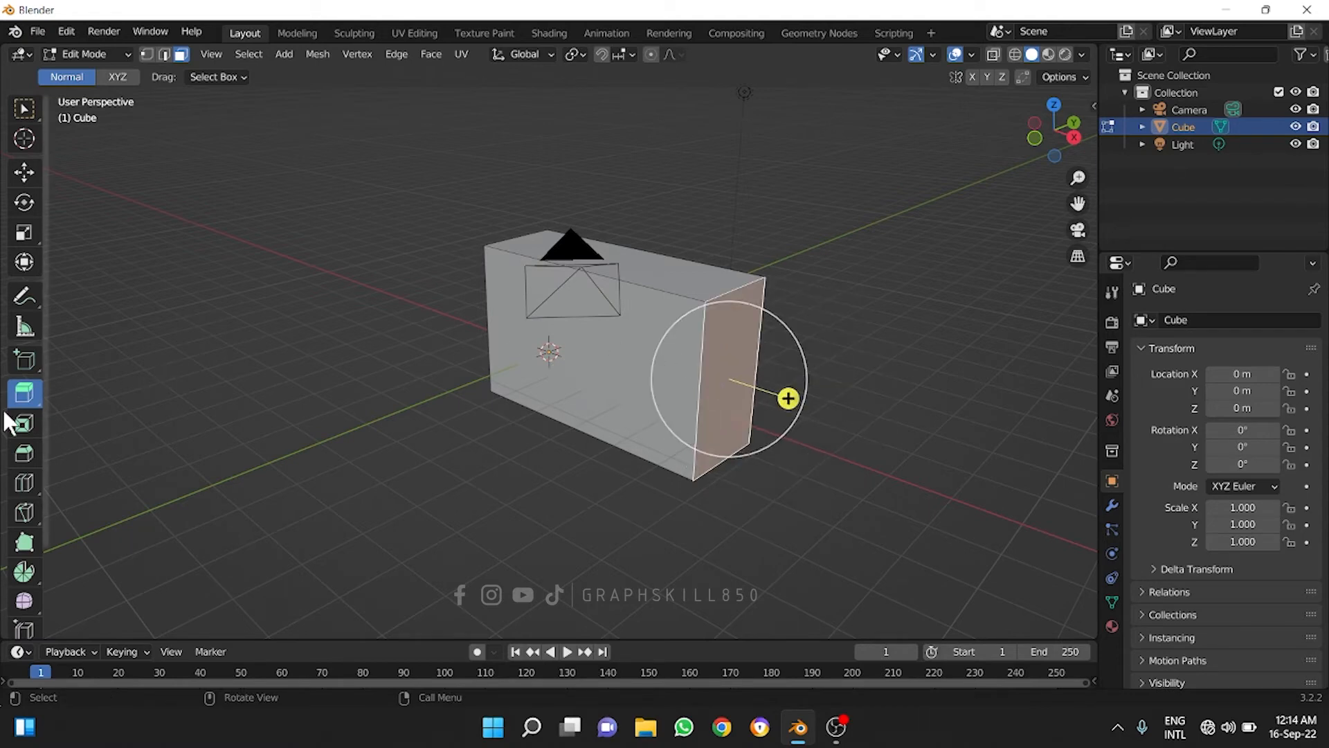
- Try lengthening the positive X end with Extrude Manifold, and undo both manifold extrusions on that side
drag(32, 401, 83, 435)
drag(810, 402, 925, 455)
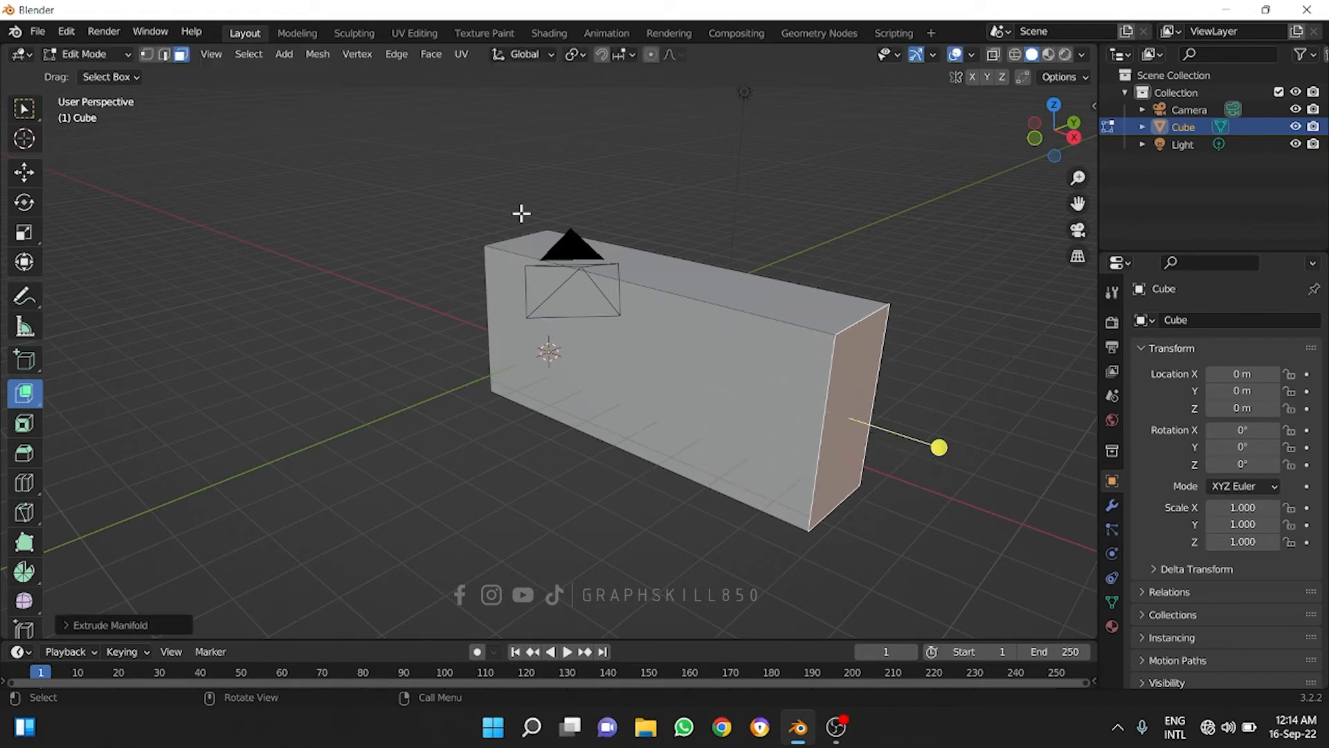
key(ctrl+z)
key(ctrl+z)
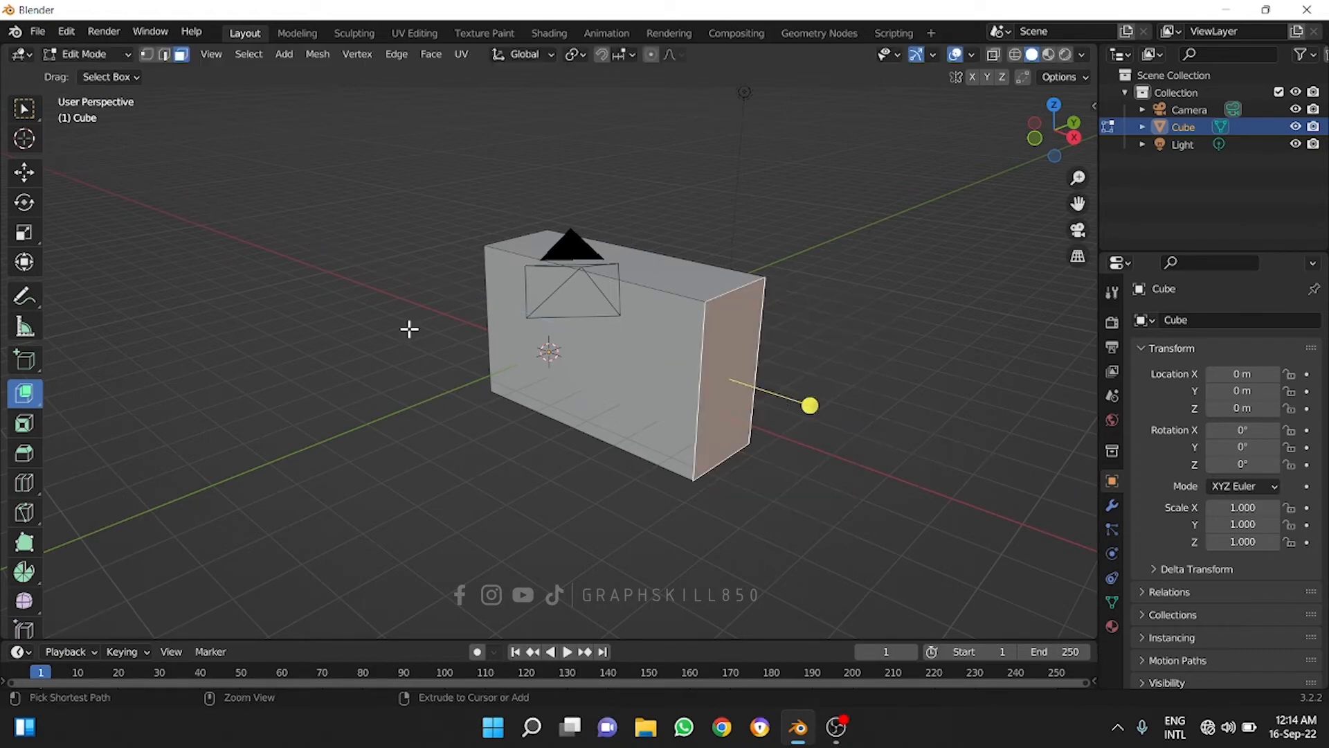
- Switch to Extrude Individual and select all four vertical side faces of the tall box
click(34, 394)
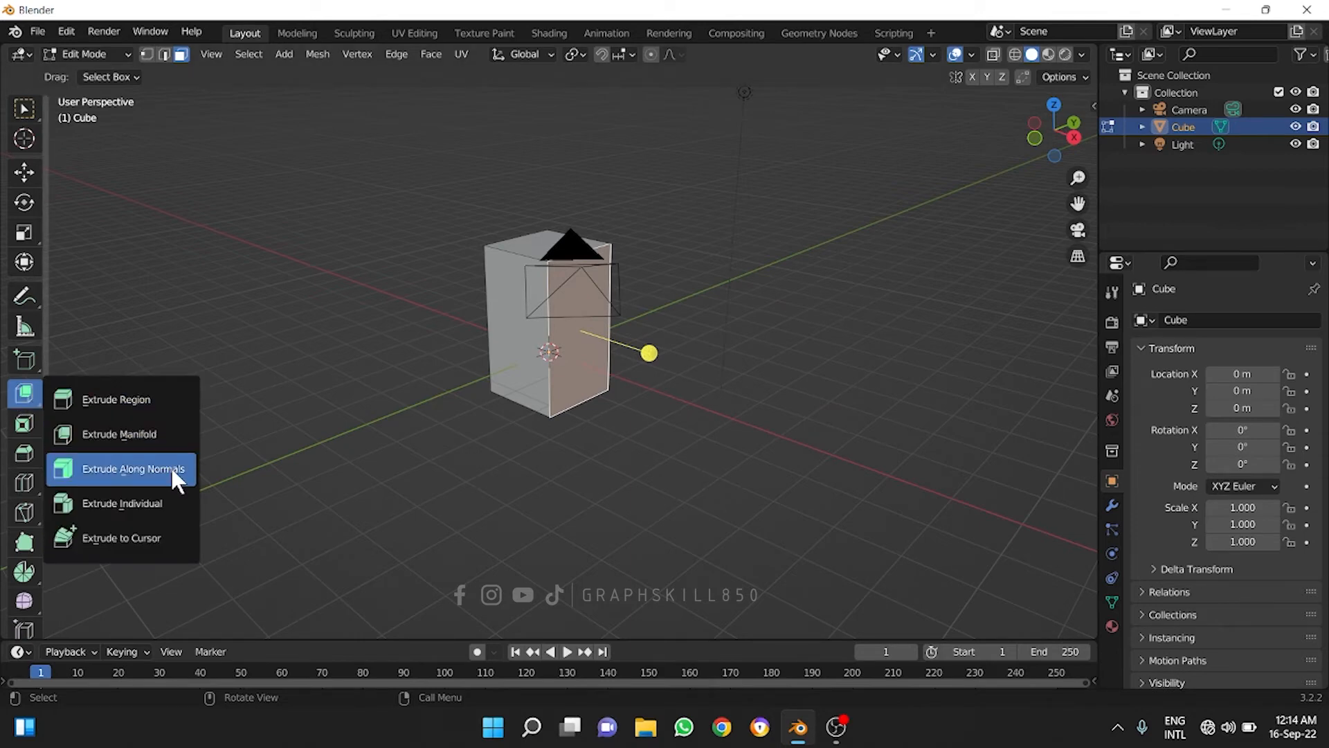
click(177, 516)
middle_drag(490, 439, 291, 446)
middle_drag(491, 397, 484, 407)
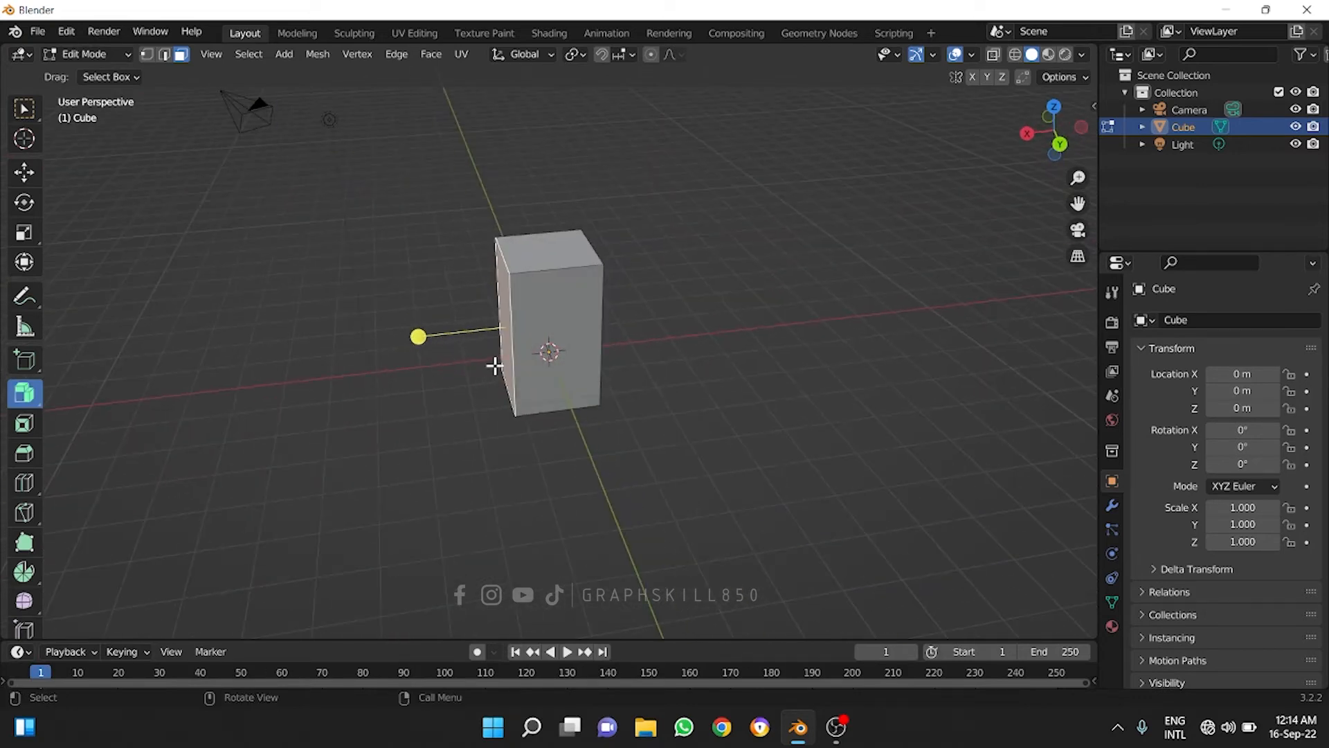
middle_drag(535, 326, 356, 371)
shift+click(514, 324)
middle_drag(562, 337, 261, 388)
shift+click(522, 321)
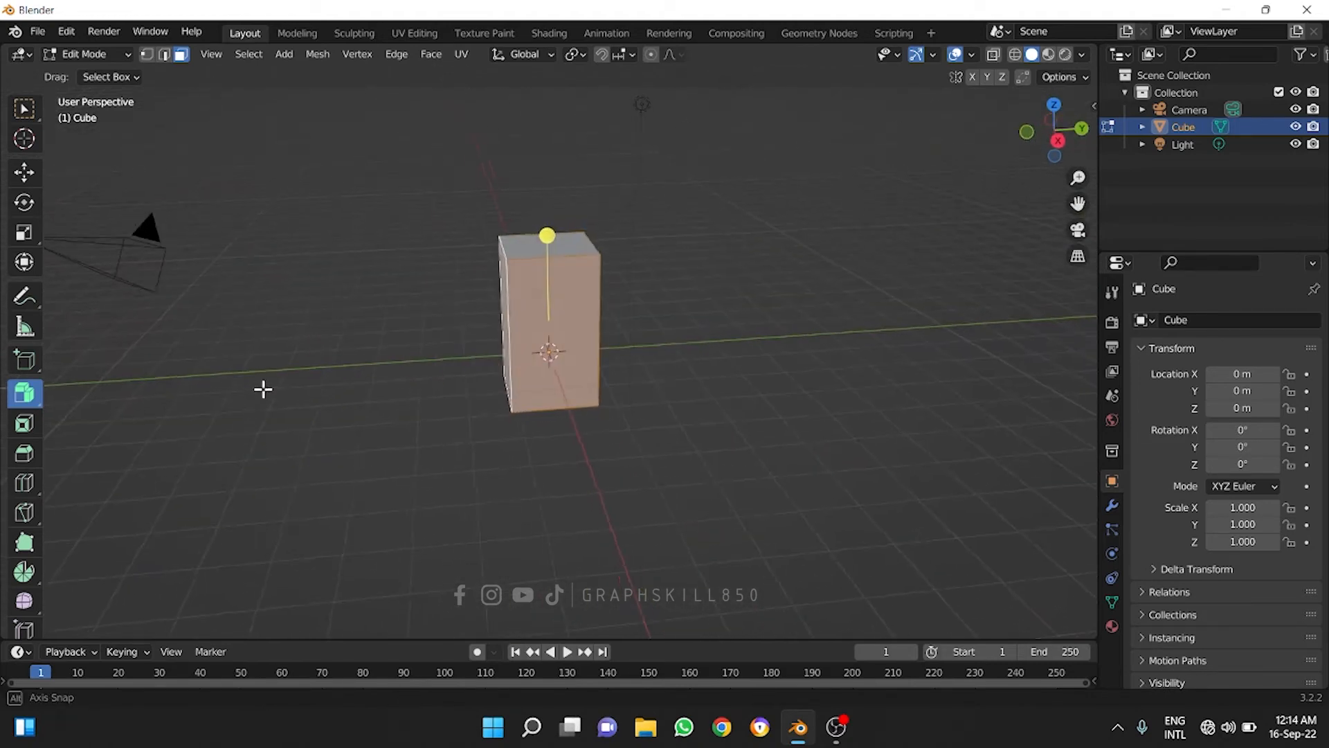
- Try extruding the four side faces outward together with Extrude Along Normals, and undo it
click(31, 393)
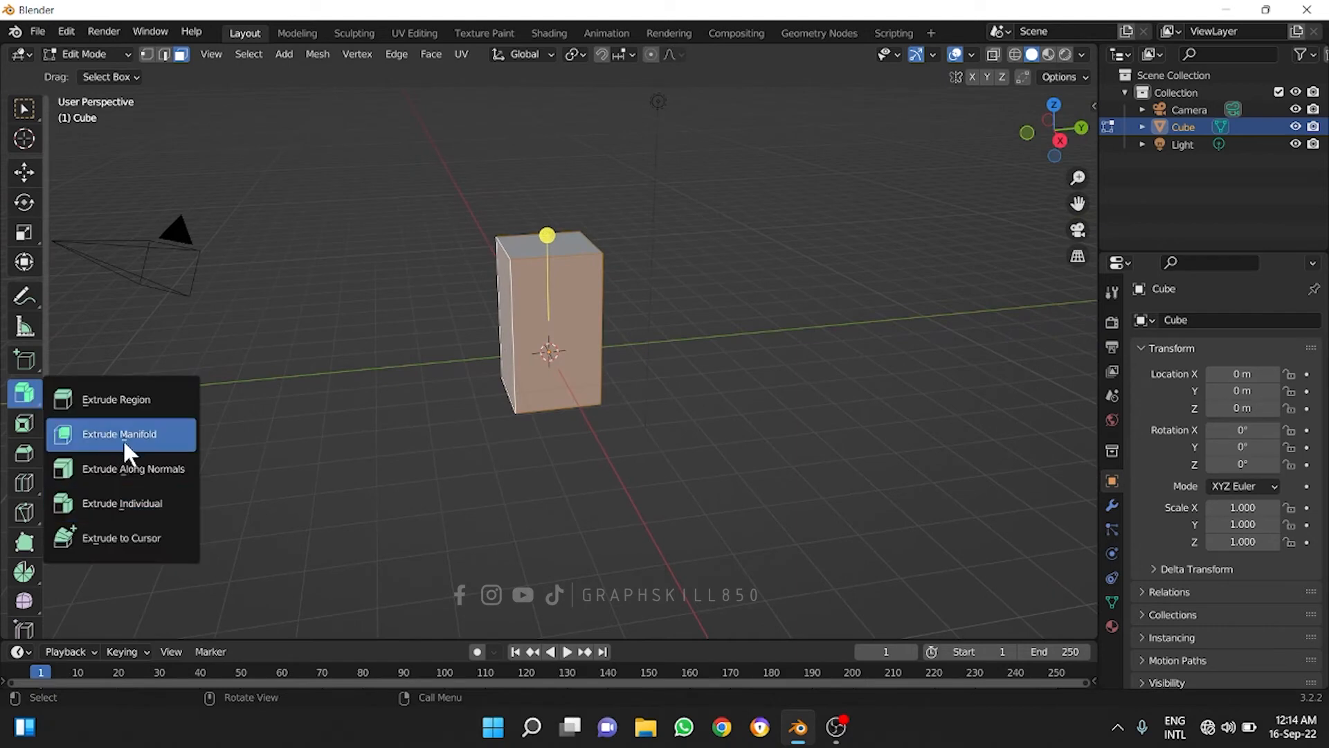
click(132, 469)
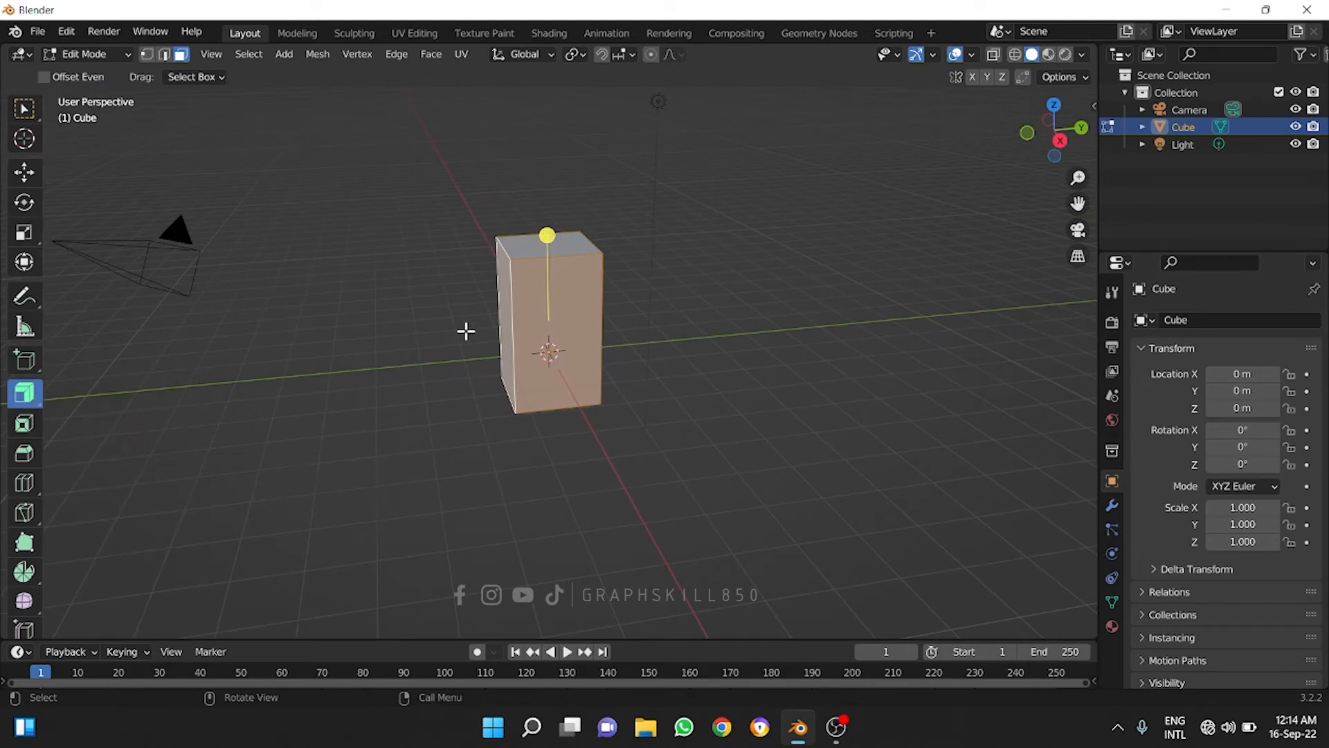
drag(547, 233, 572, 149)
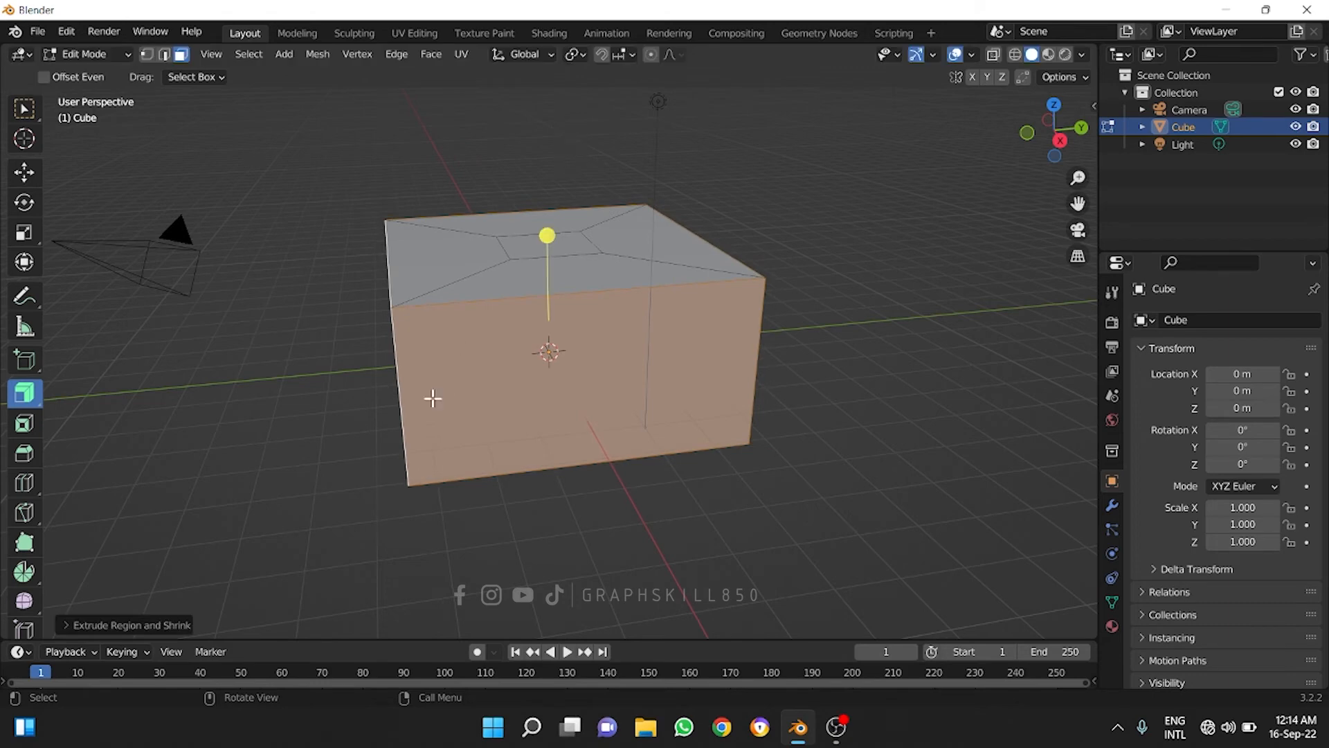
middle_drag(433, 398, 517, 446)
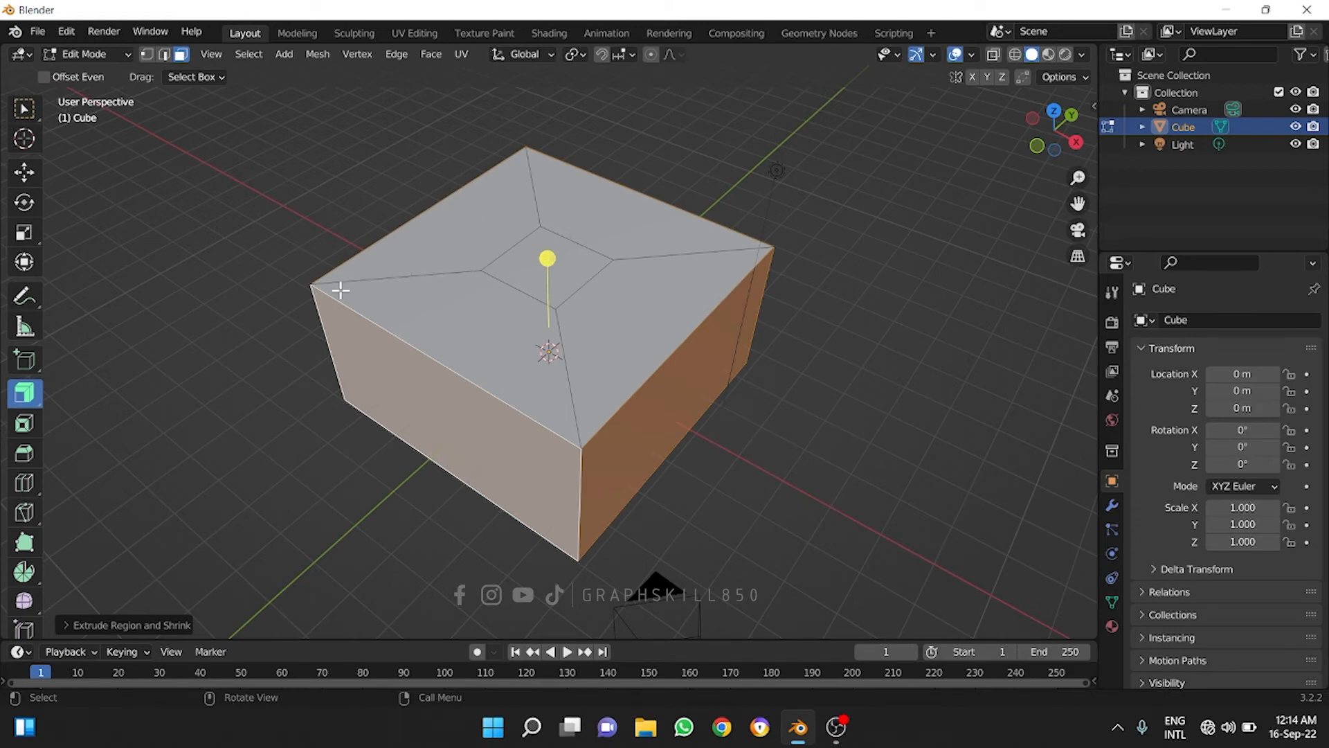
key(ctrl+z)
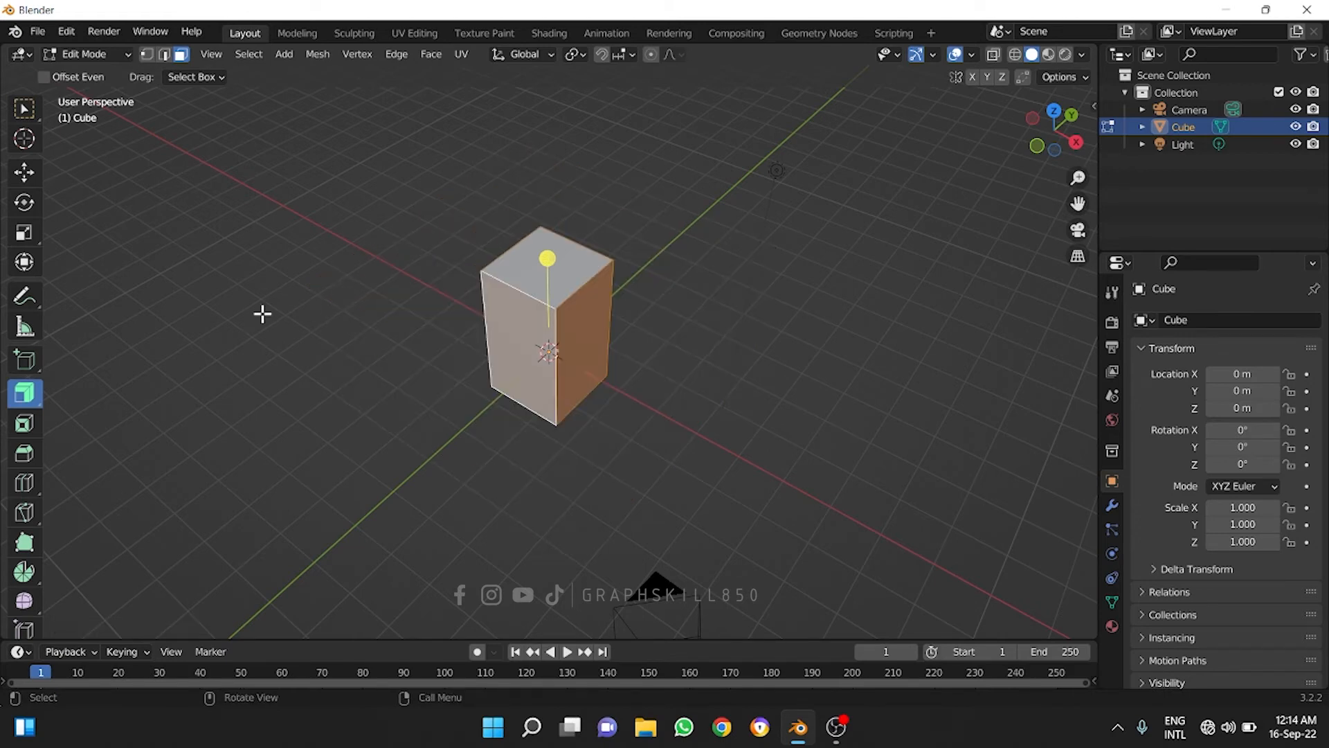
- Try extruding the four side faces as separate arms with Extrude Individual, and undo it
click(37, 394)
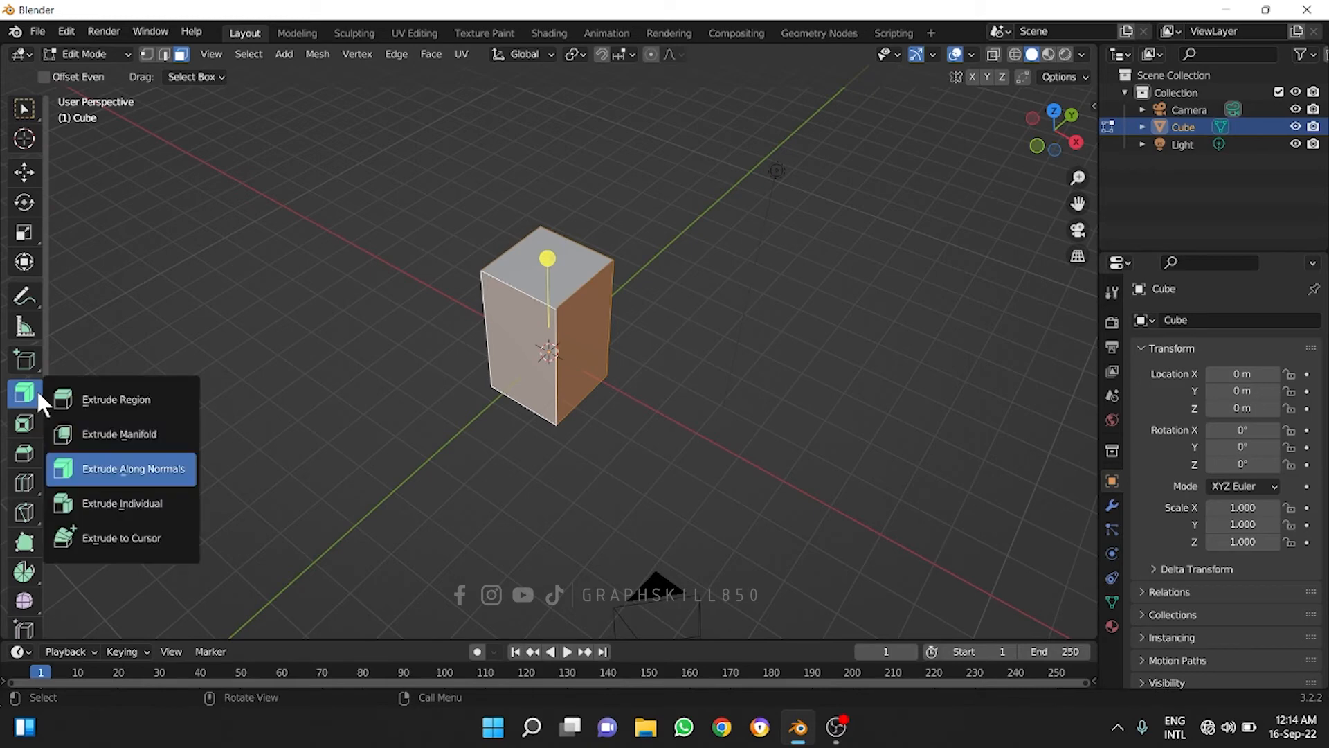
click(144, 502)
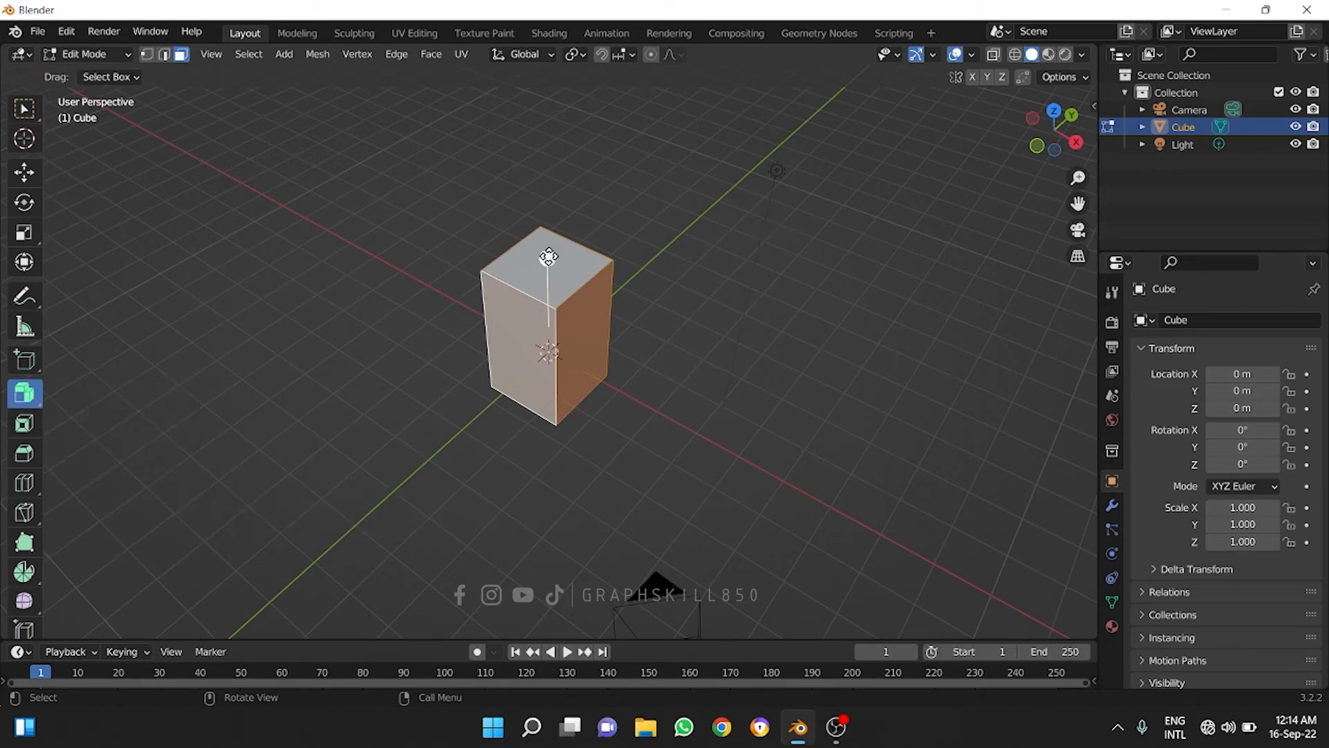
drag(547, 259, 544, 170)
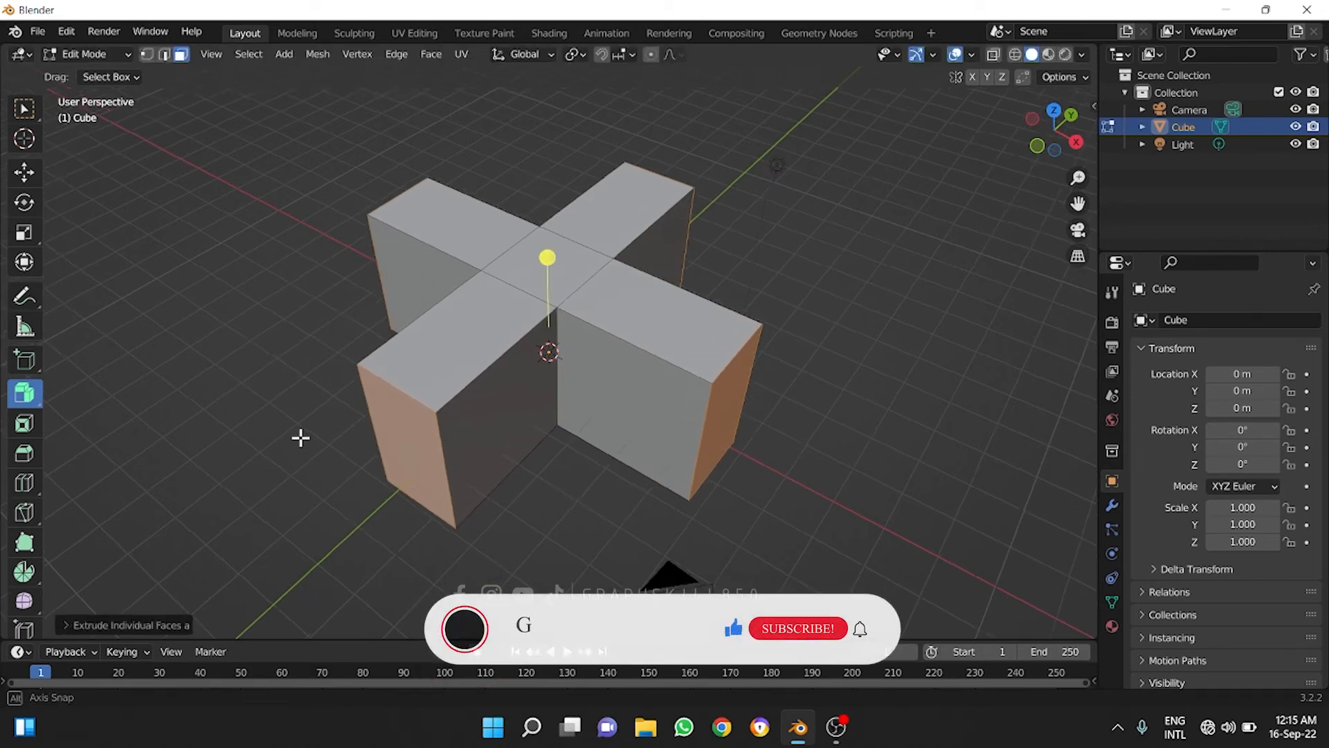
middle_drag(300, 436, 466, 442)
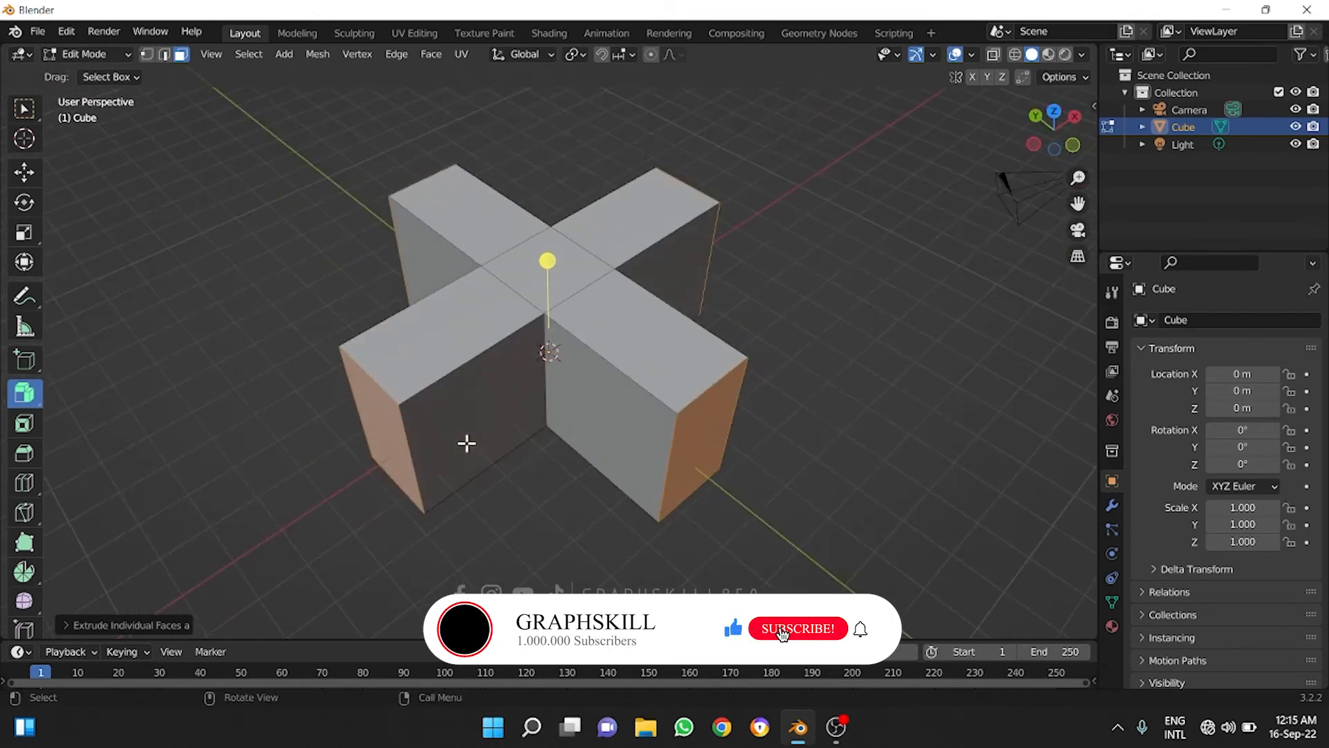
key(ctrl+z)
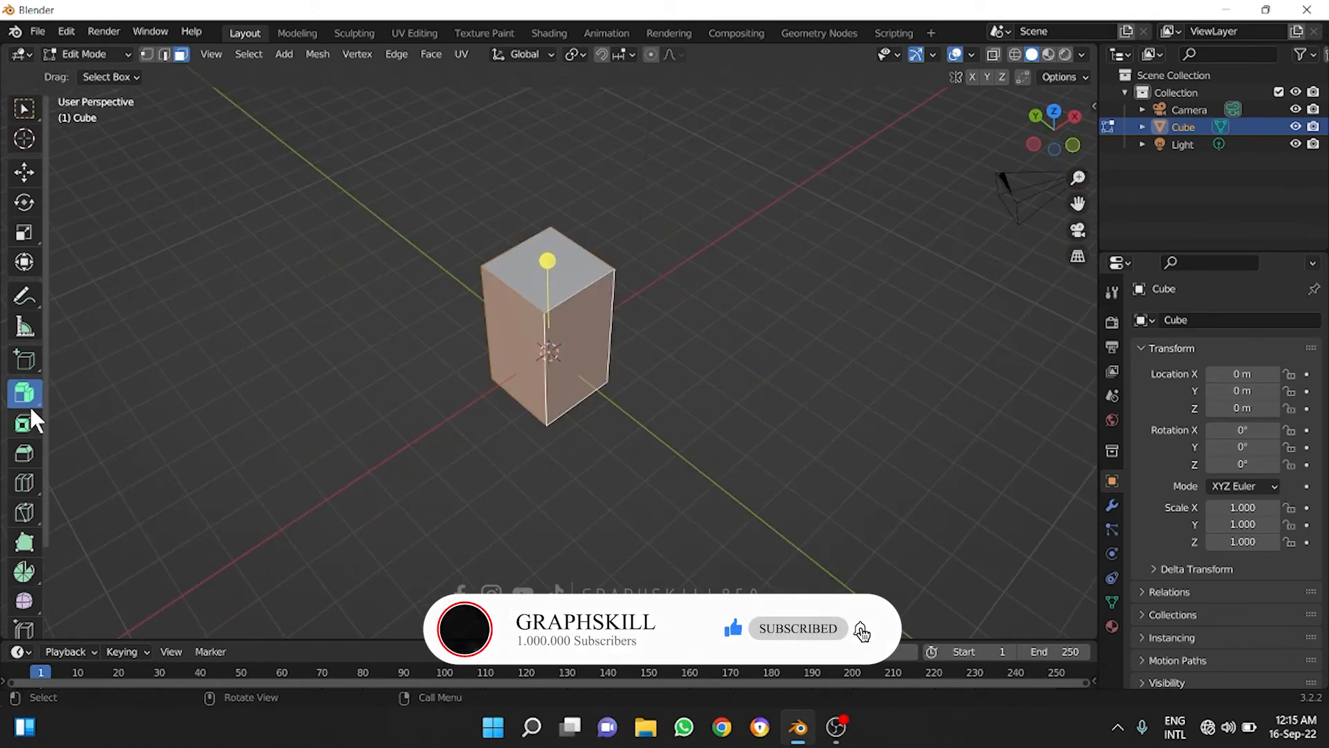
- Try Extrude Along Normals on the four side faces again by about 3.1 m, and undo it
drag(29, 401, 160, 471)
drag(550, 263, 528, 194)
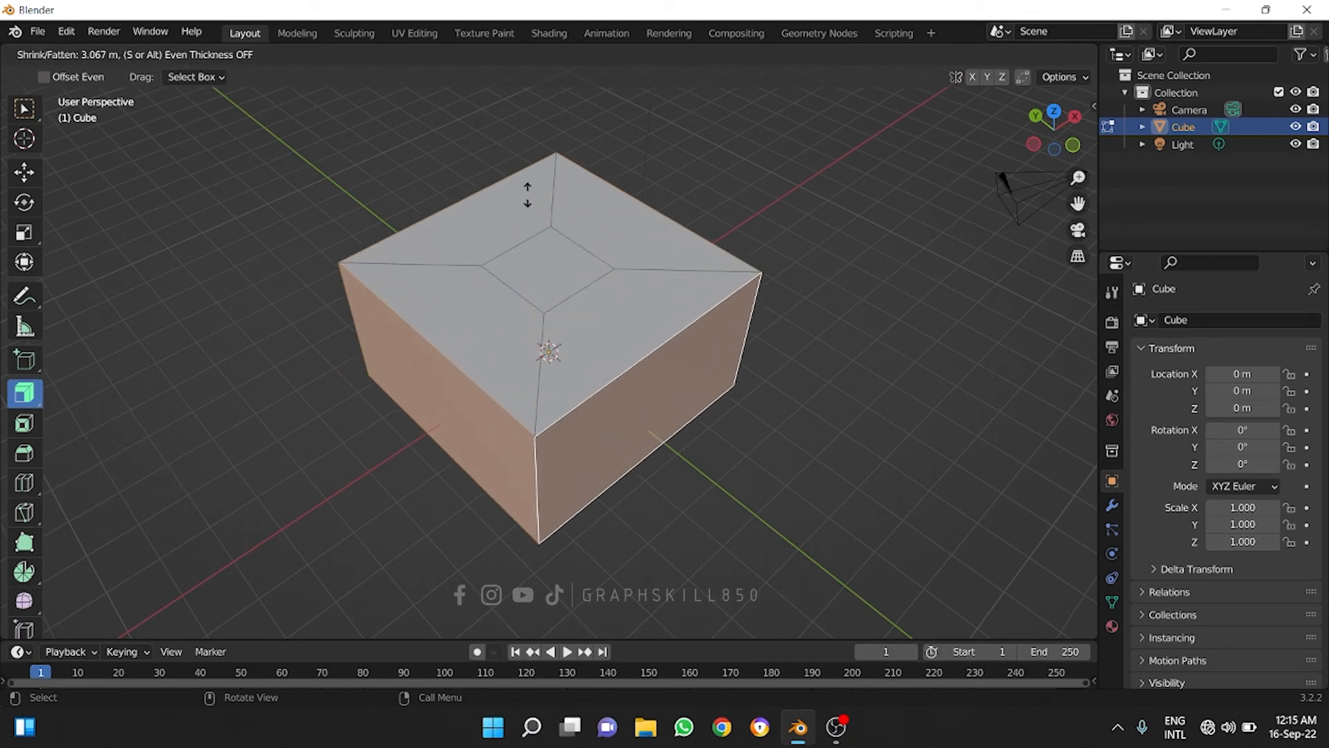
drag(527, 195, 528, 196)
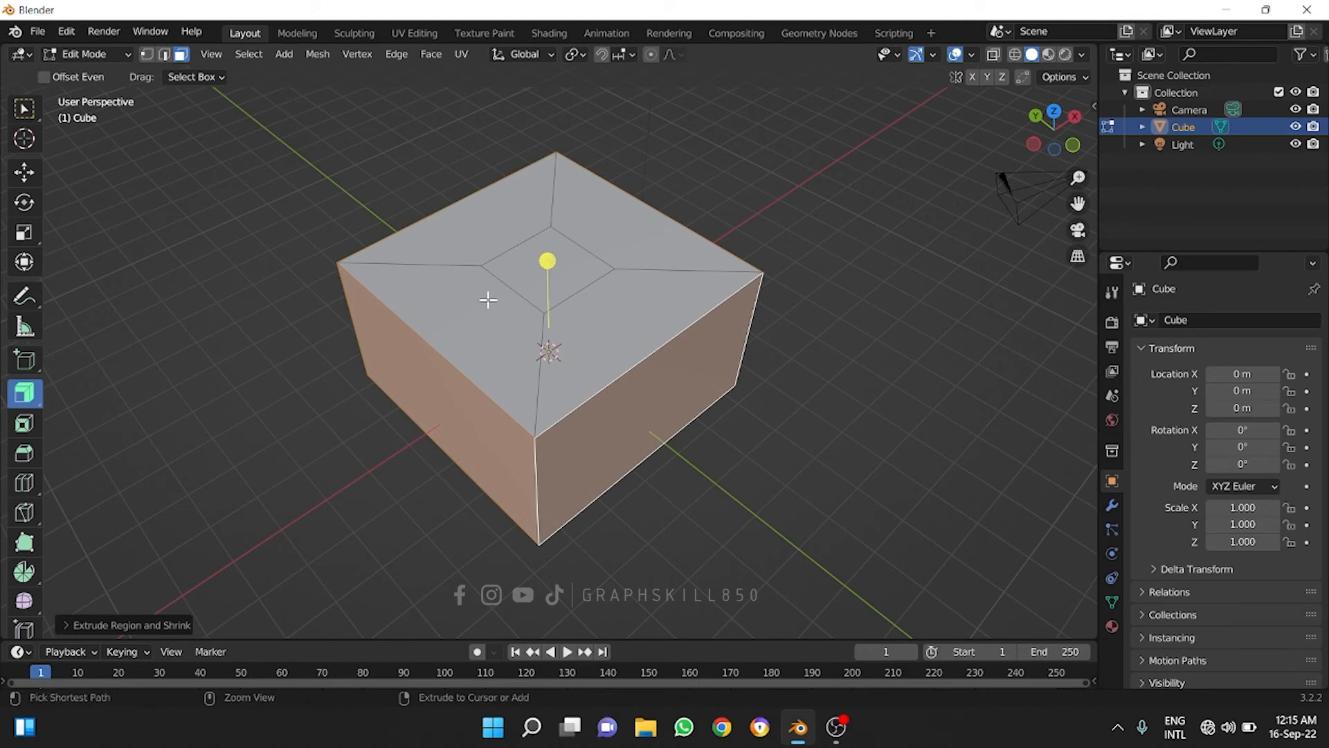
key(ctrl+z)
- Repeat Extrude Individual on the four side faces to form a cross, and undo the extrusion
drag(35, 396, 167, 504)
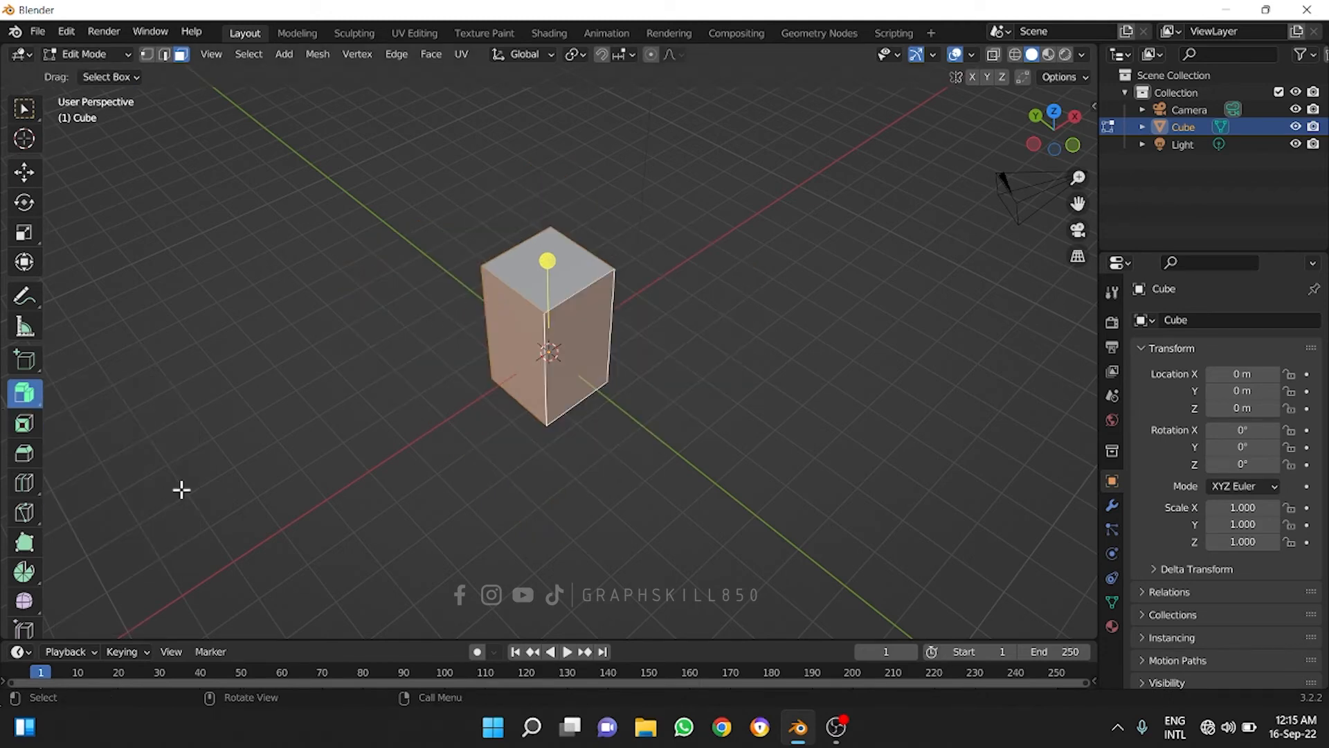
drag(568, 259, 557, 188)
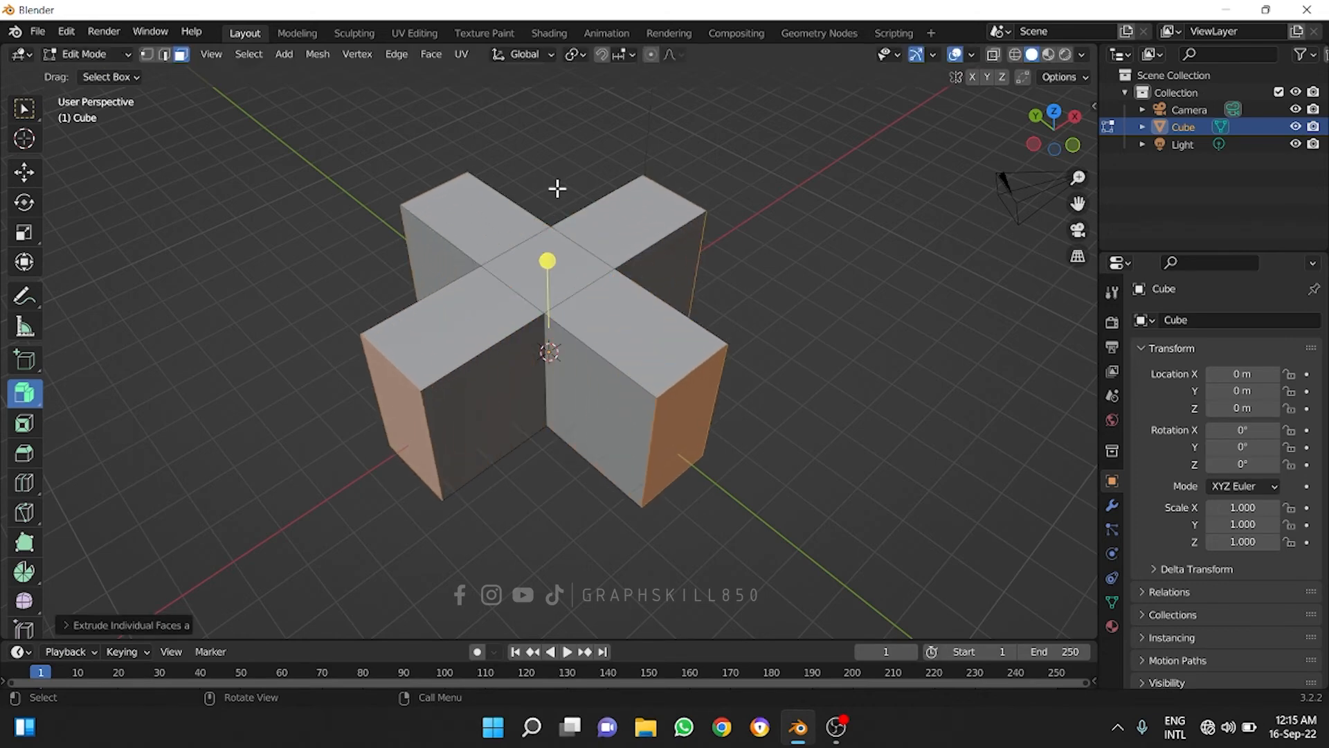
key(ctrl+z)
- Try extruding the four side faces together with Extrude Faces Along Normals while the Move tool is active, and undo it
middle_drag(74, 344, 80, 300)
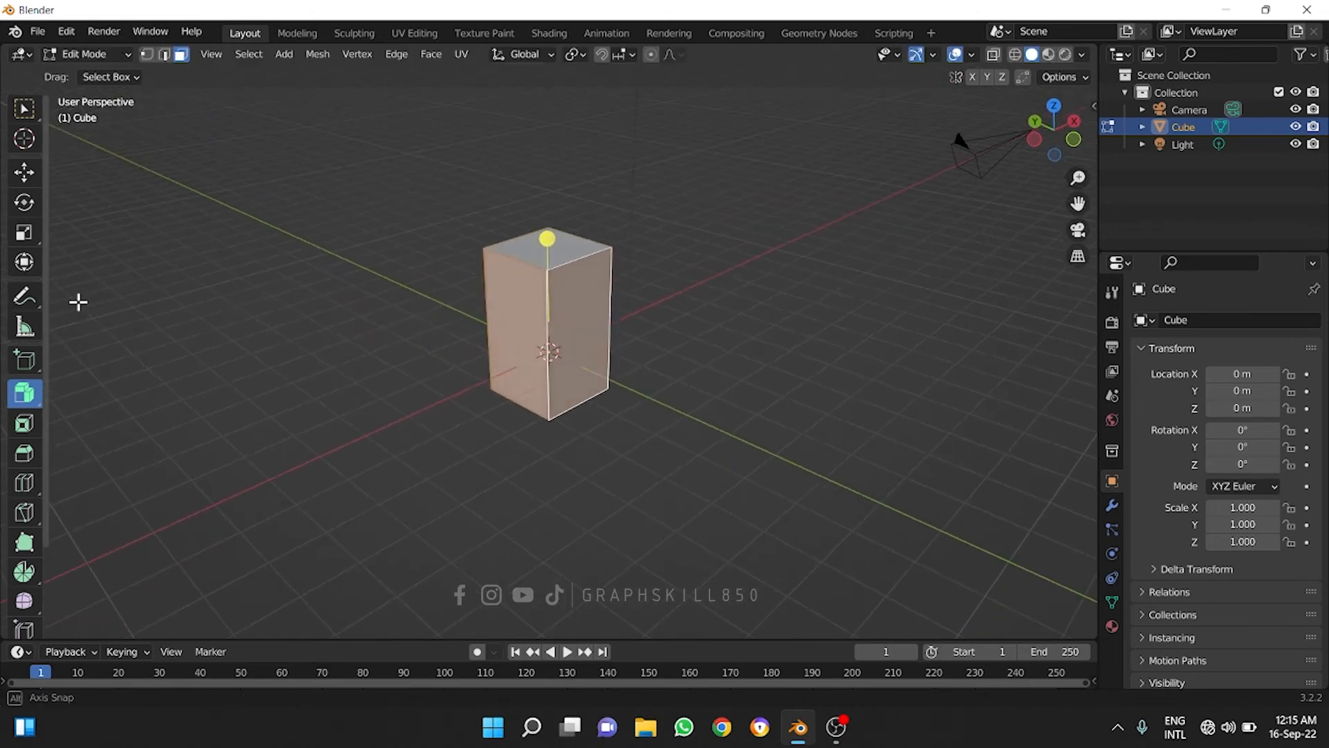
click(24, 172)
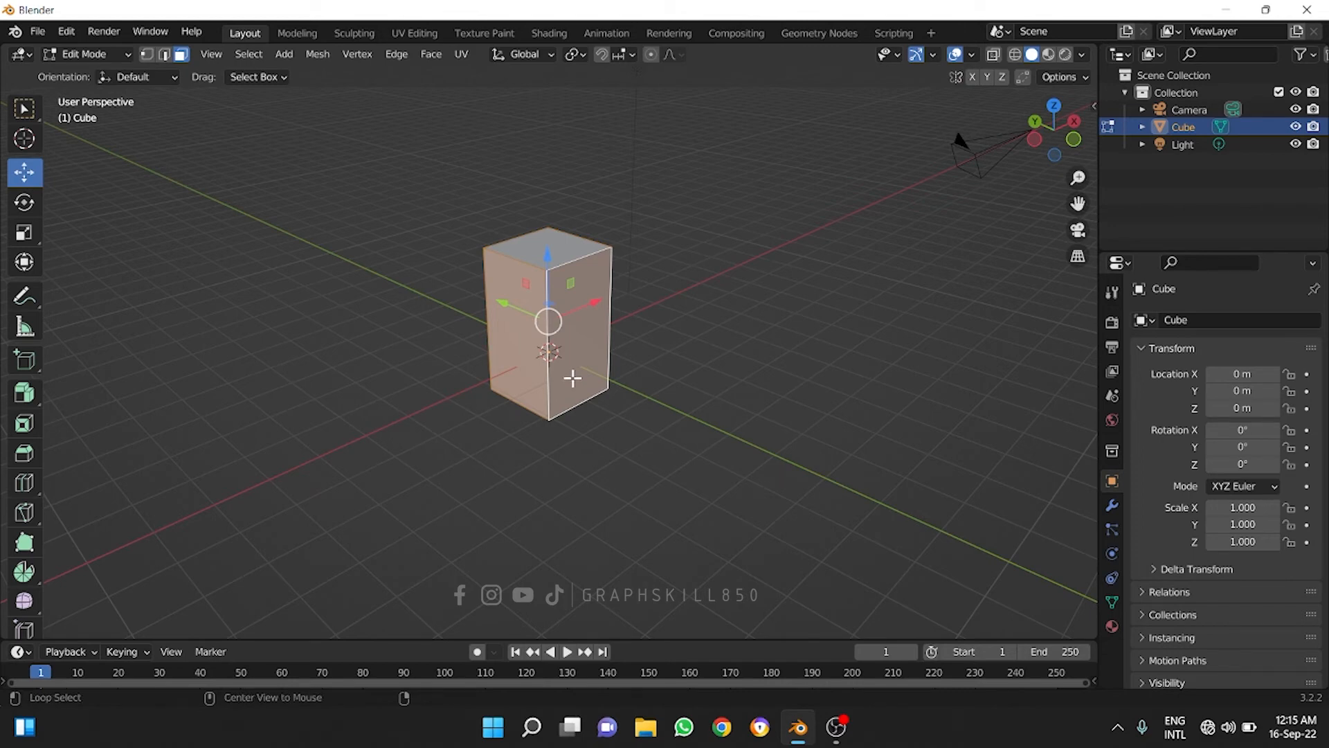
key(alt+e)
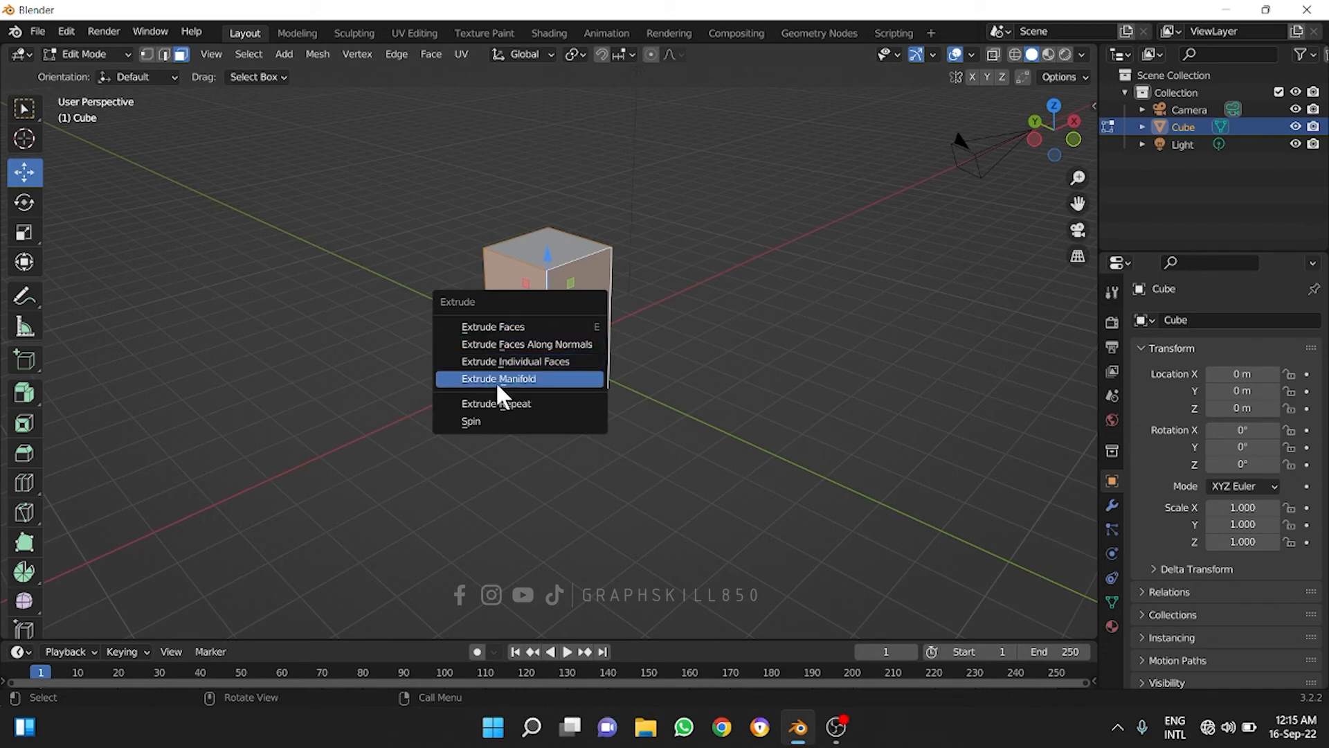
click(505, 346)
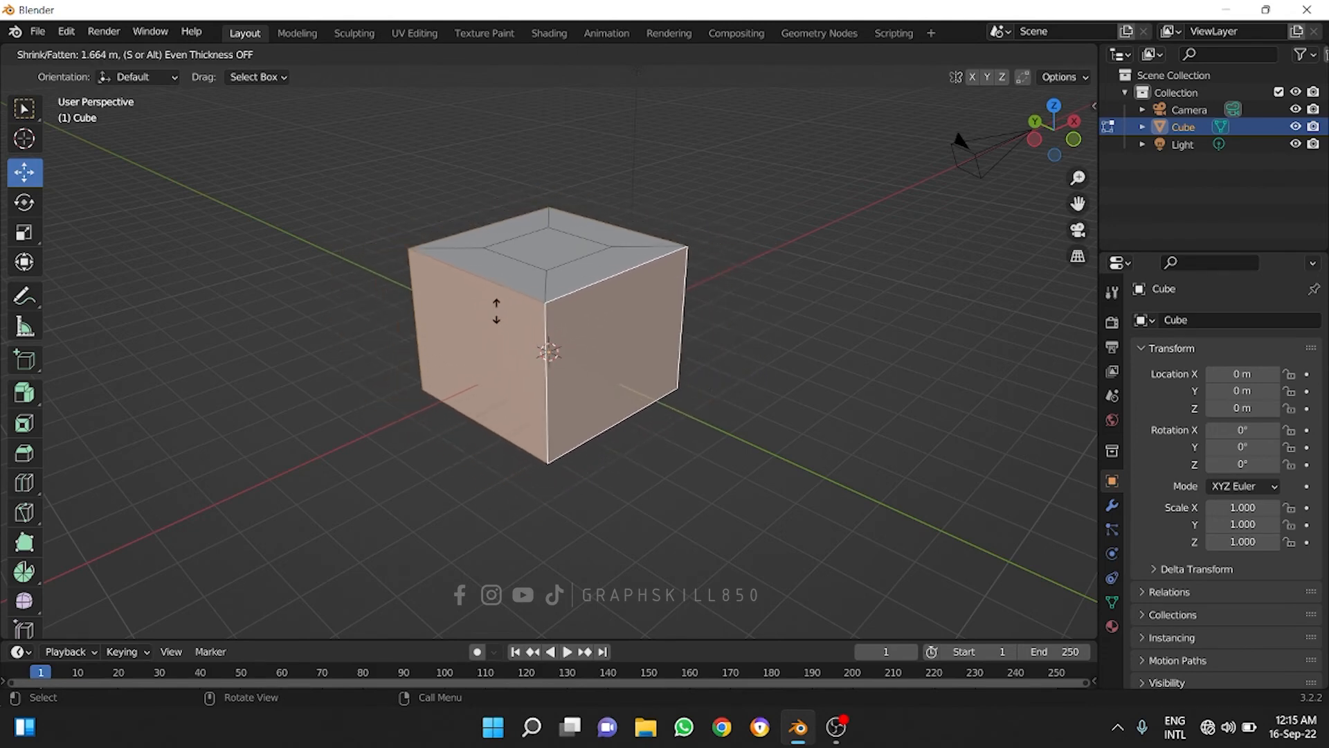
click(491, 273)
key(alt)
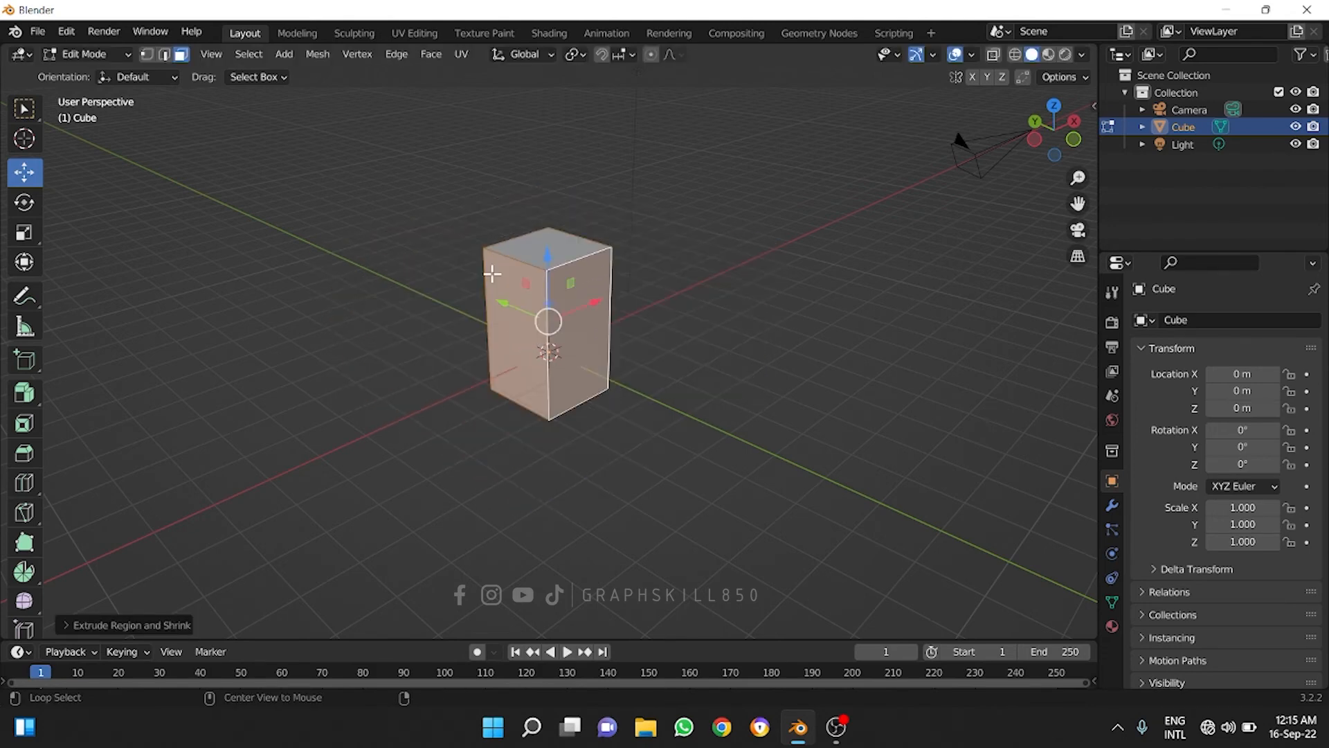
- Extrude the four side faces outward as separate arms with Extrude Individual Faces to form a cross
key(alt+e)
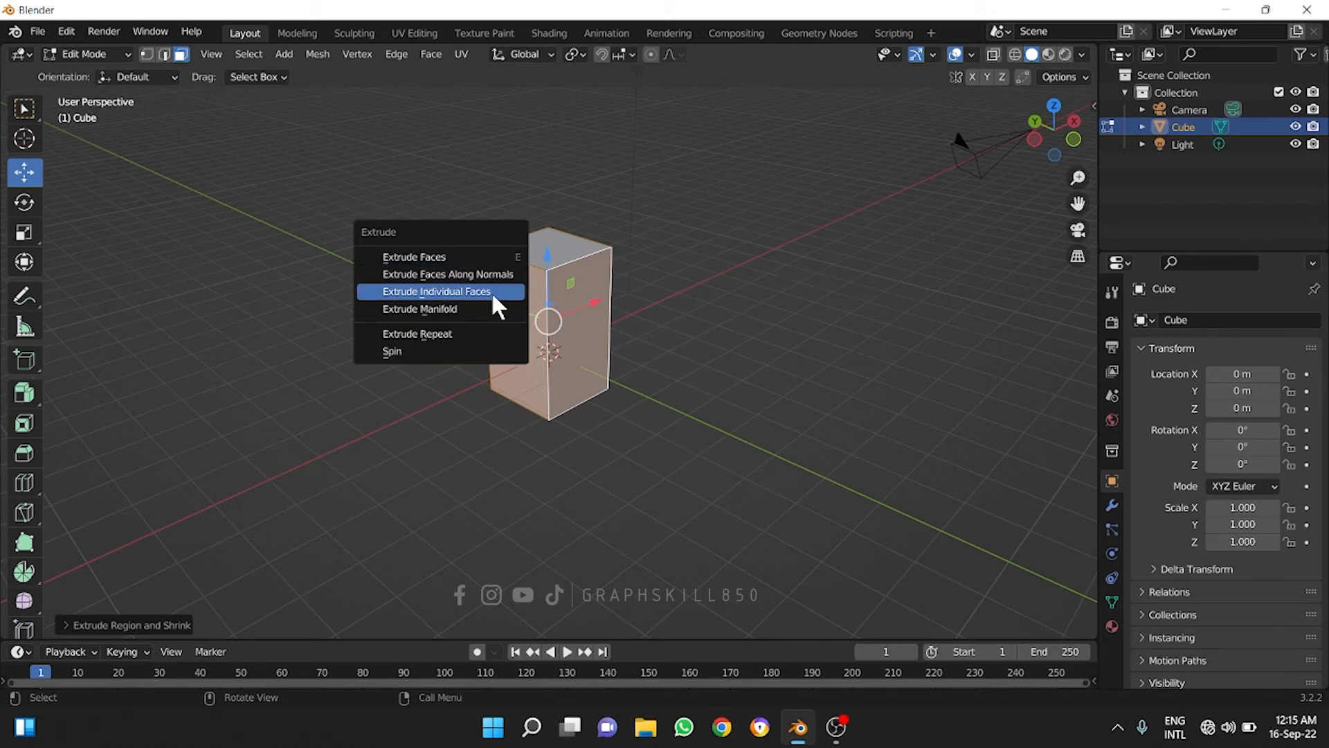
click(492, 296)
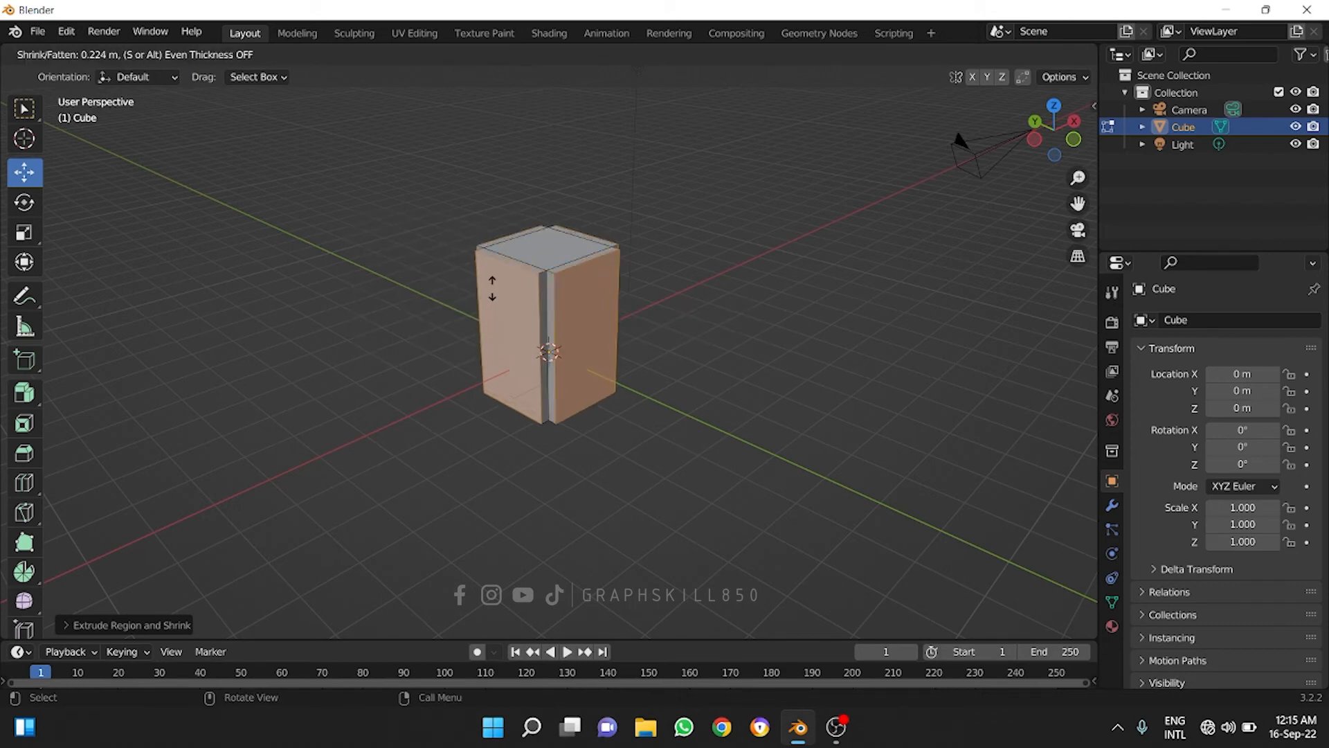
click(476, 220)
middle_drag(475, 217, 911, 297)
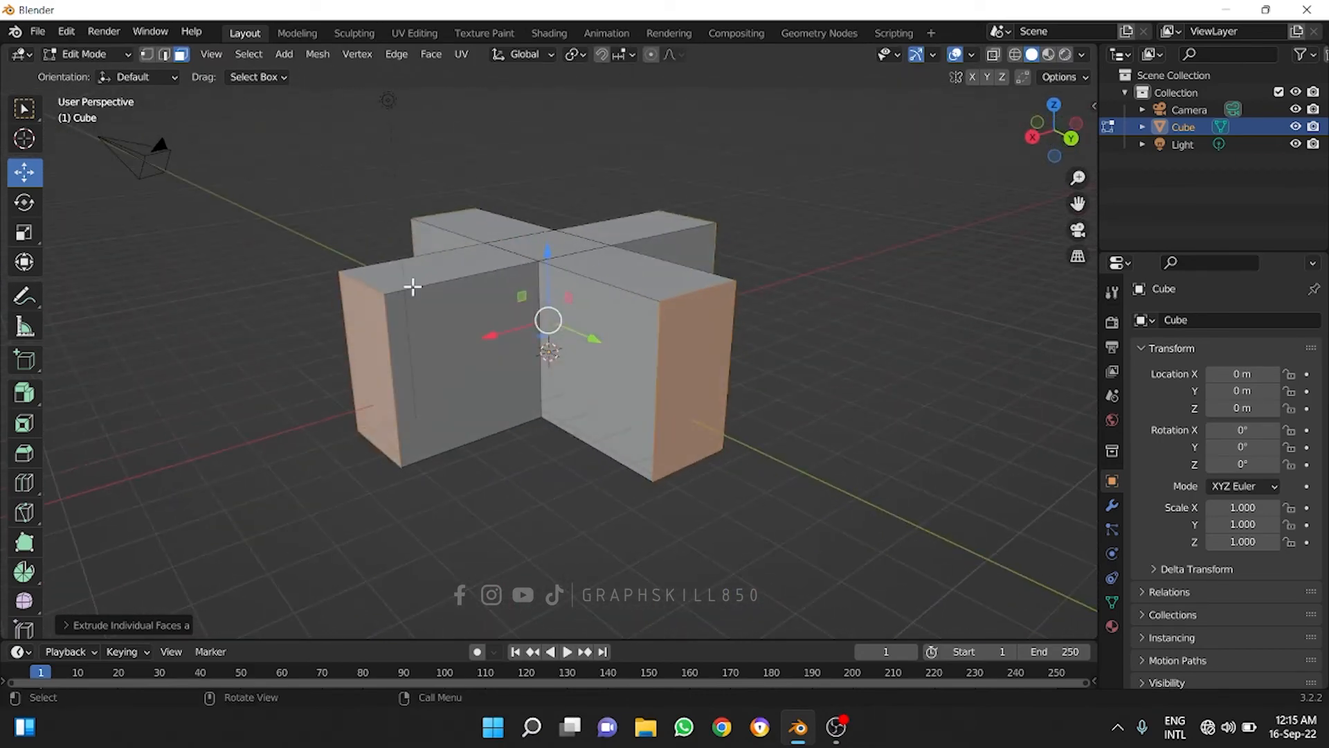
- Extrude the cube's top face with Extrude to Cursor in five segments, forming an arch that rises and curves back down
click(36, 400)
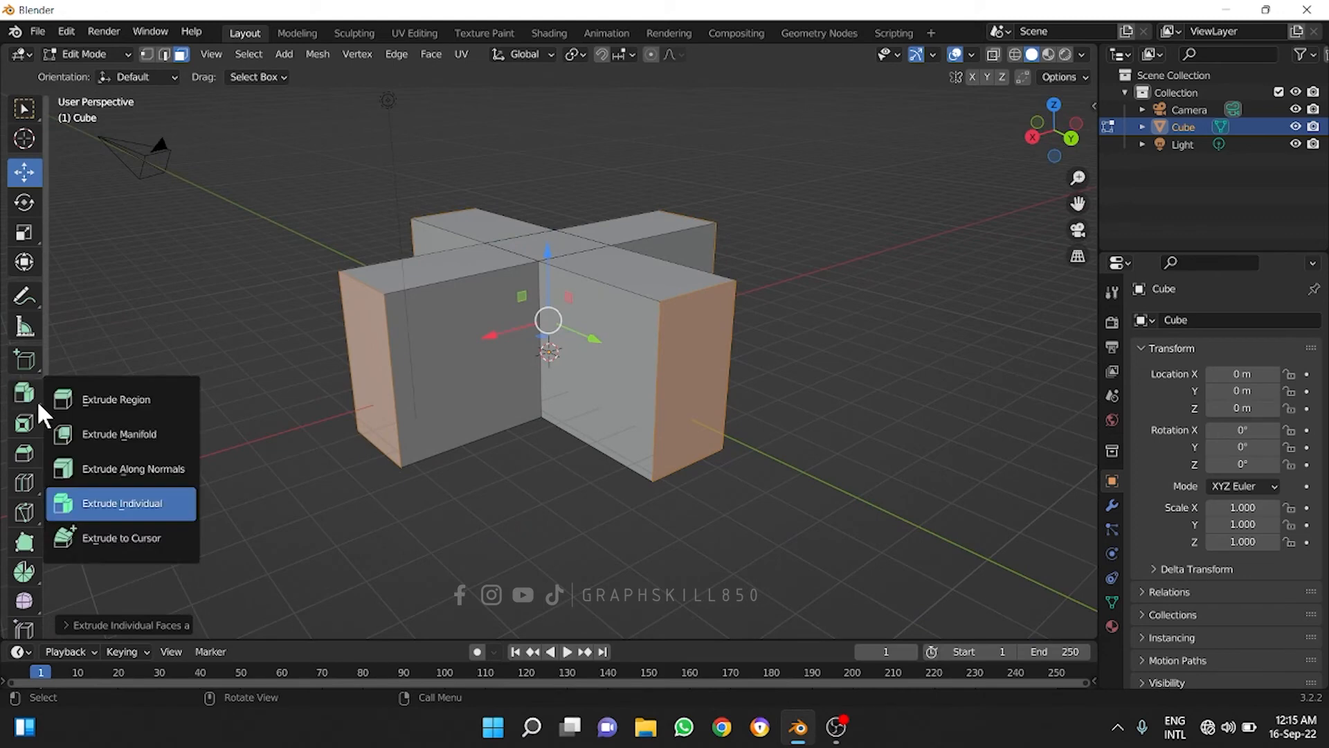
click(159, 538)
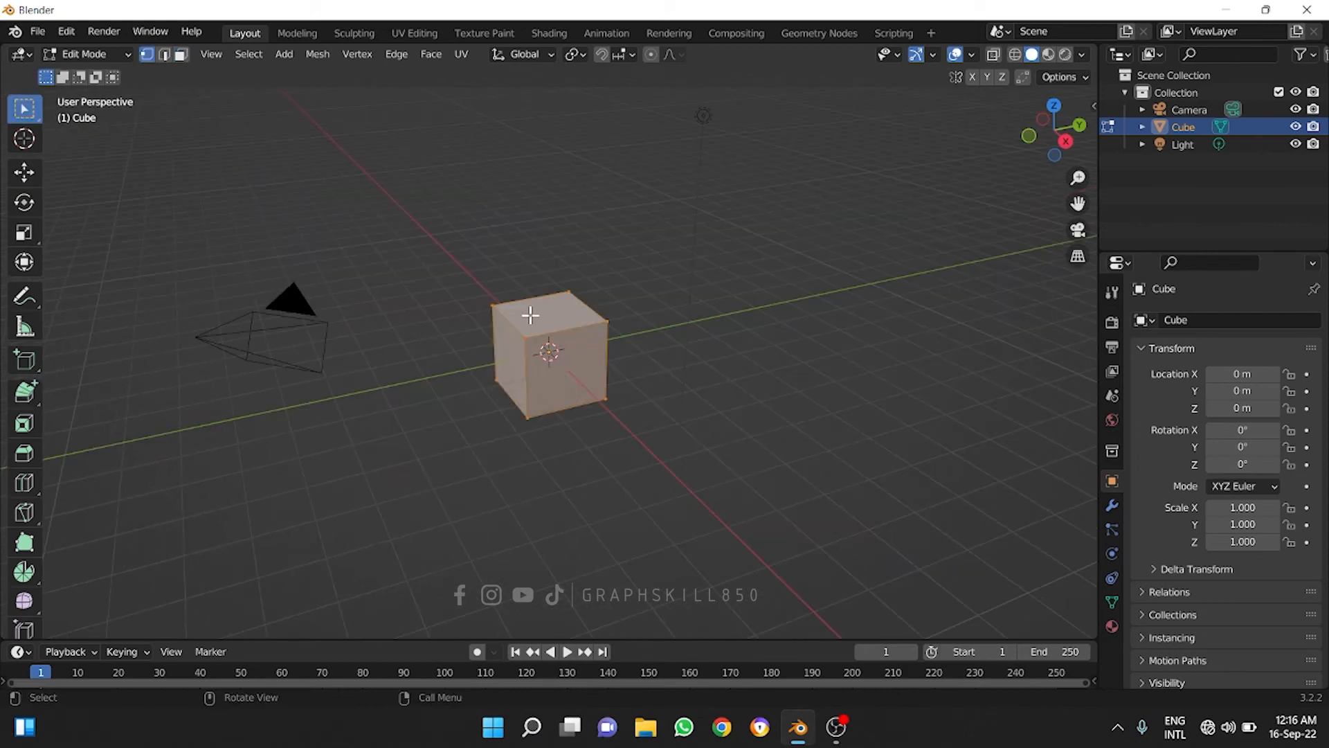
click(544, 309)
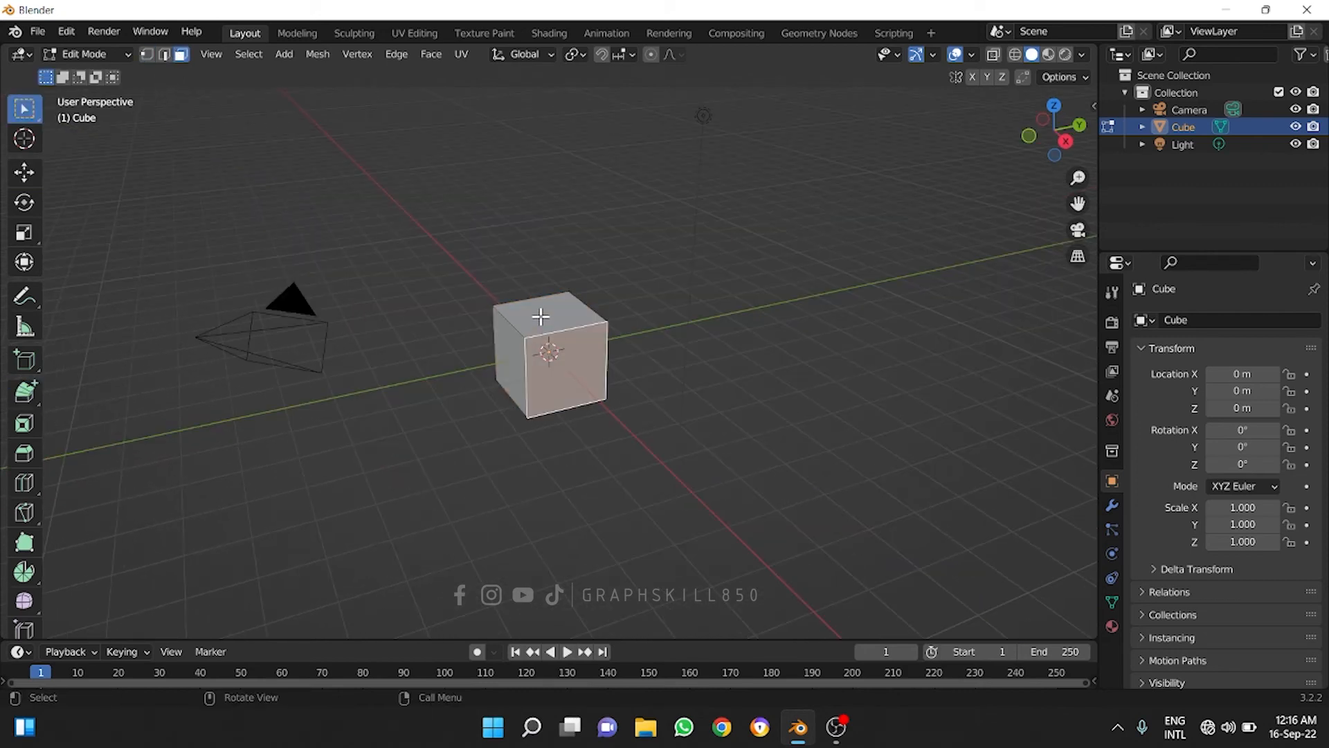
click(27, 389)
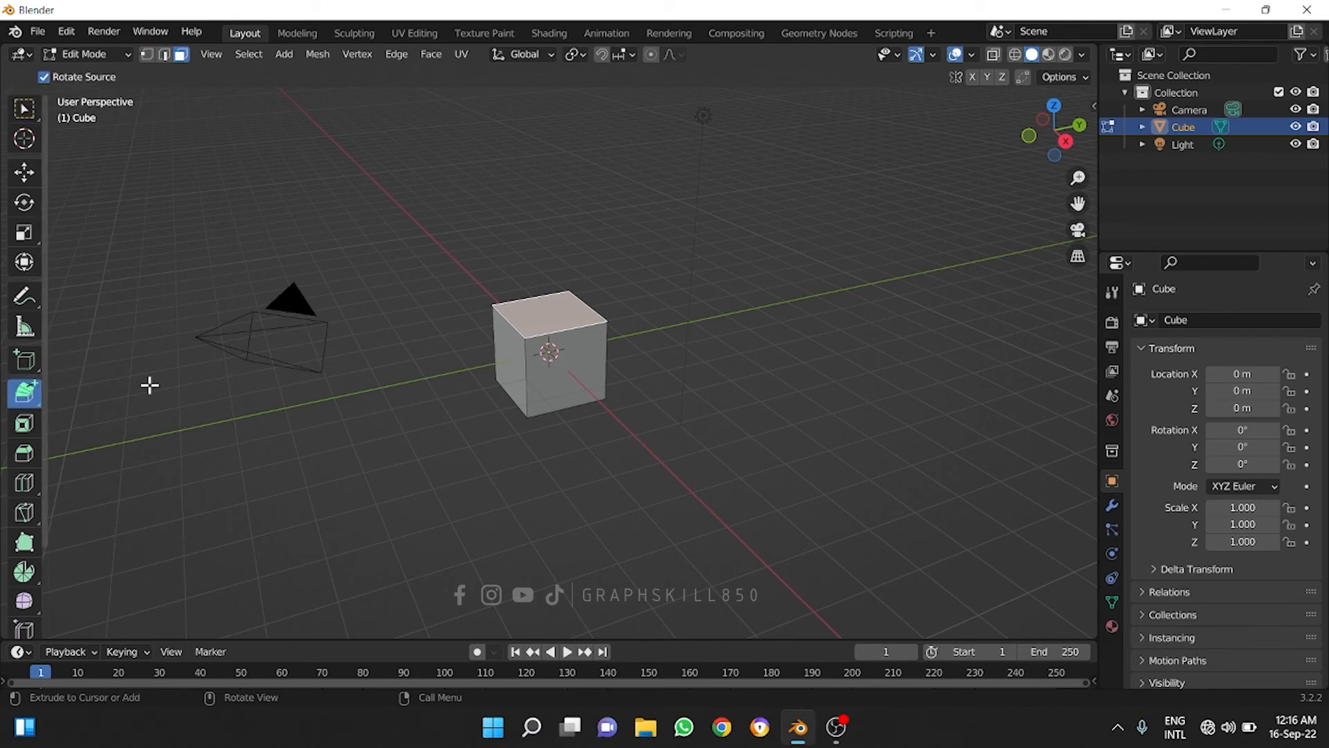
scroll(556, 295, down, 3)
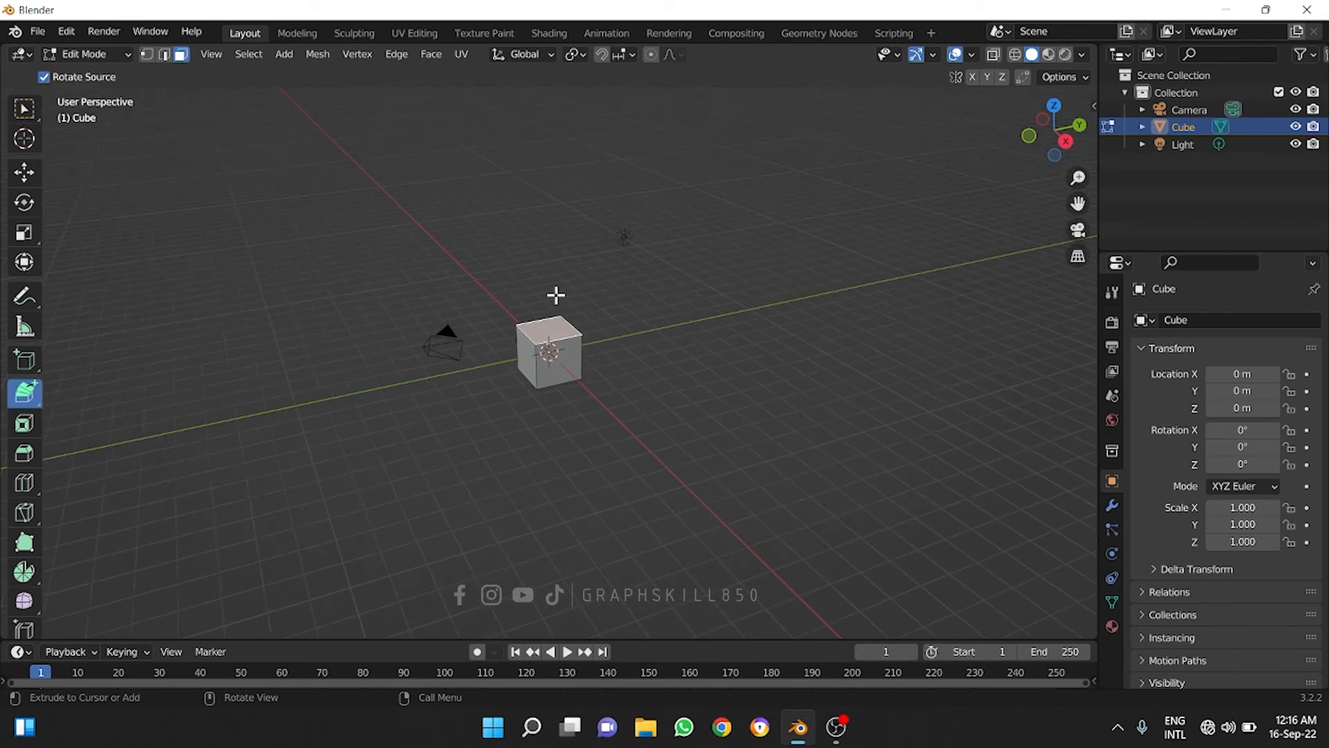
click(573, 238)
click(640, 162)
click(808, 191)
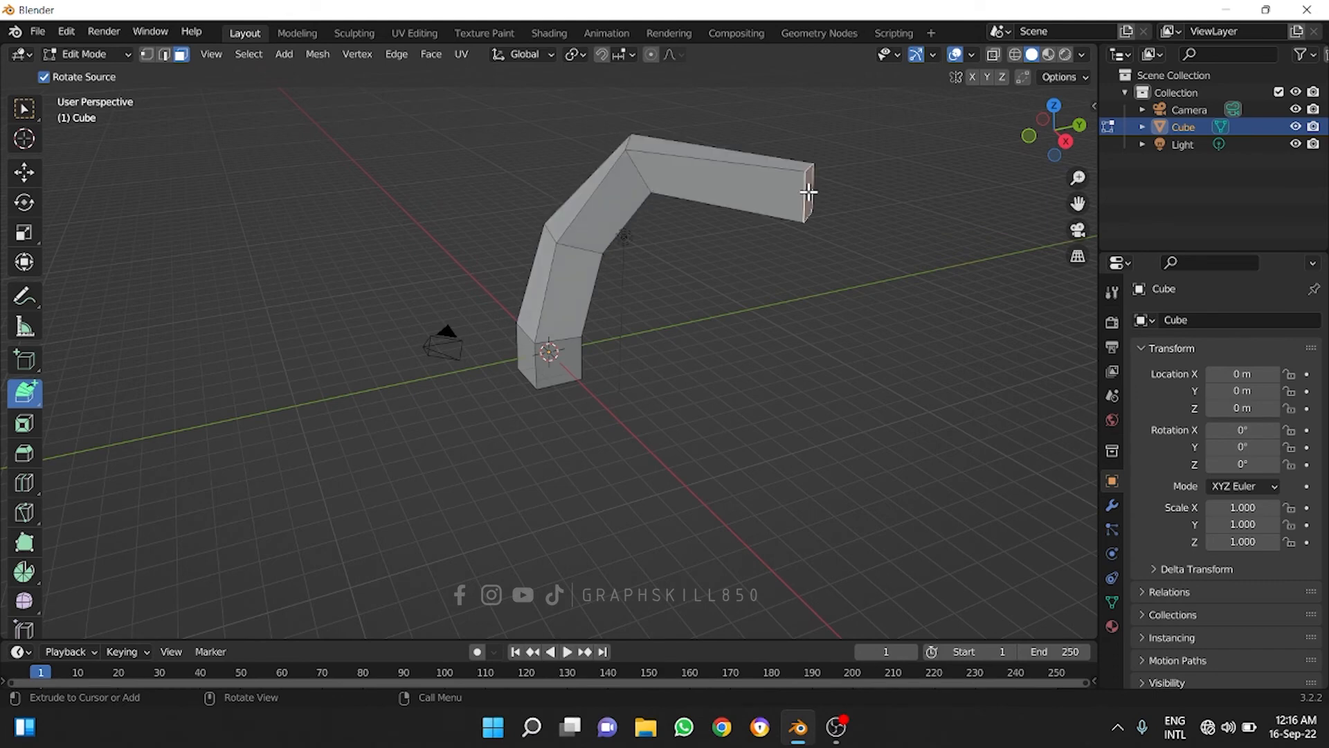
click(897, 288)
click(950, 408)
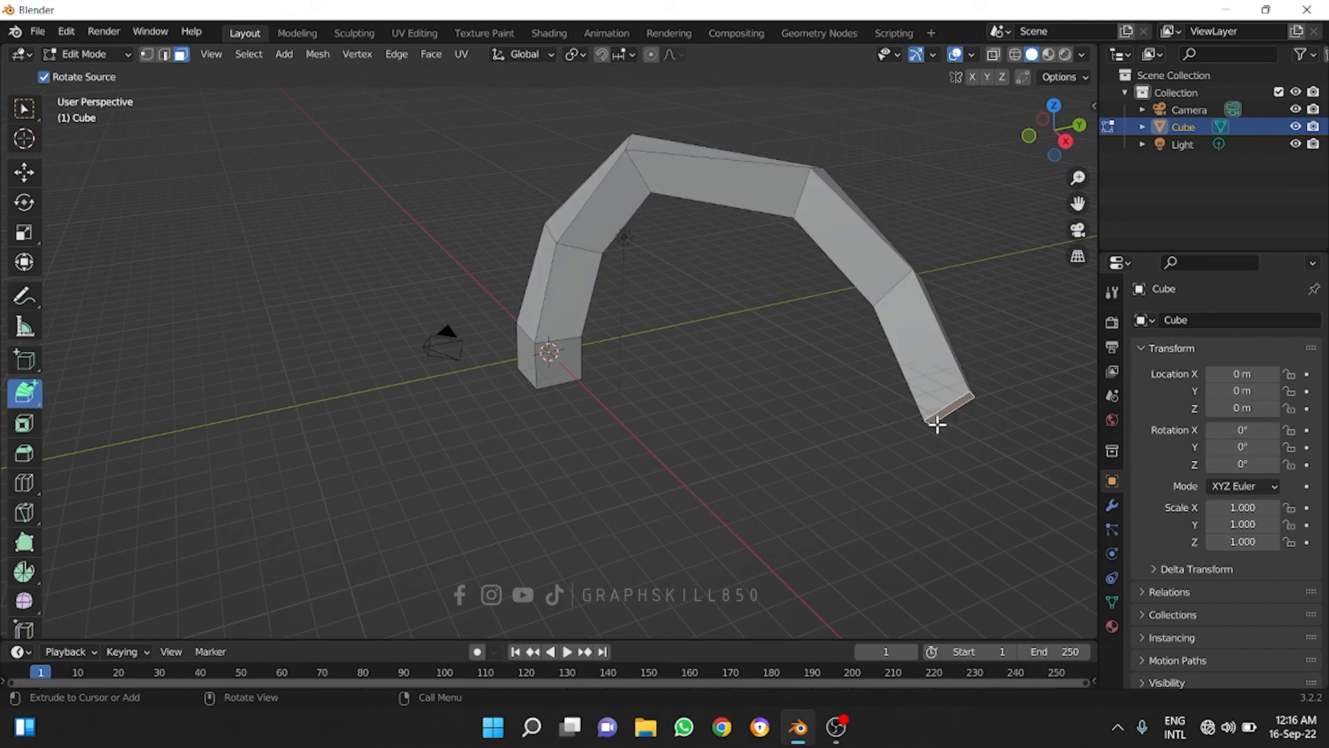
- Continue the chain with ten more Extrude to Cursor segments, looping in front of the cube, around and back above the arch
click(836, 501)
click(708, 533)
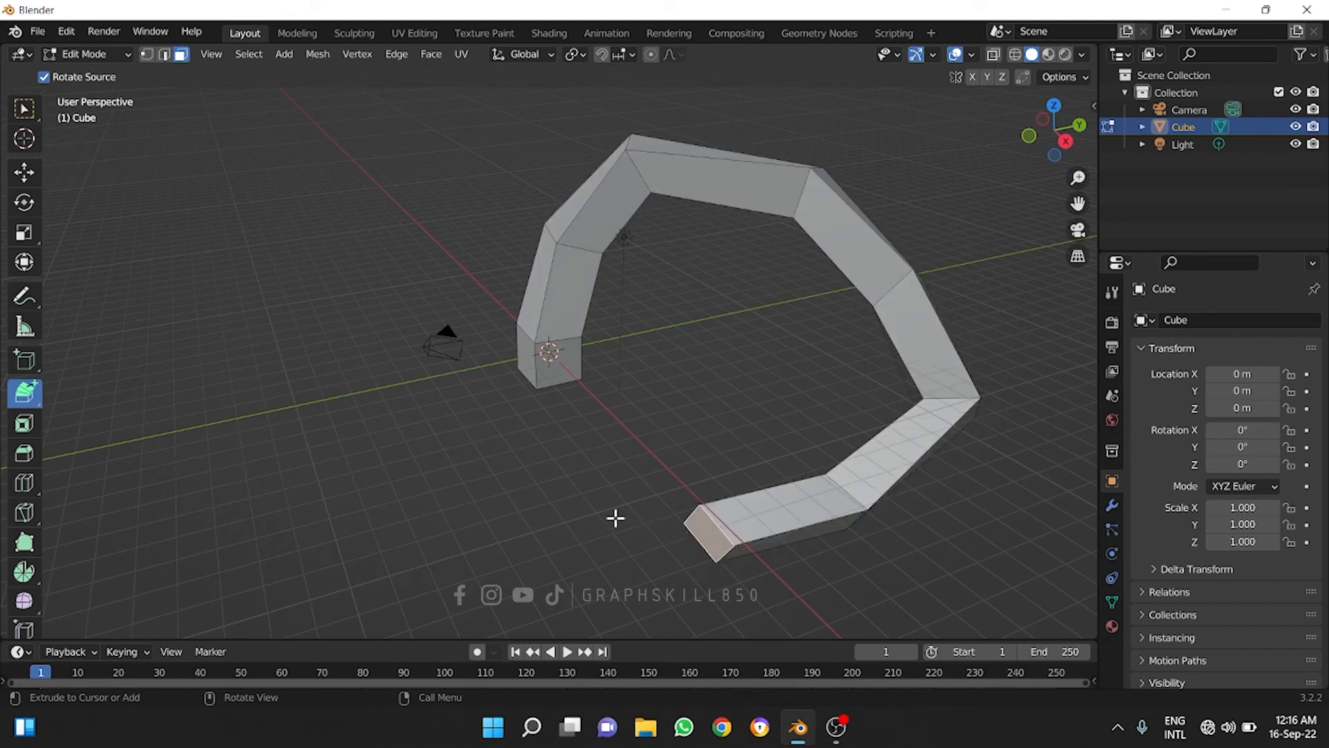
click(559, 508)
click(446, 436)
click(341, 328)
click(246, 219)
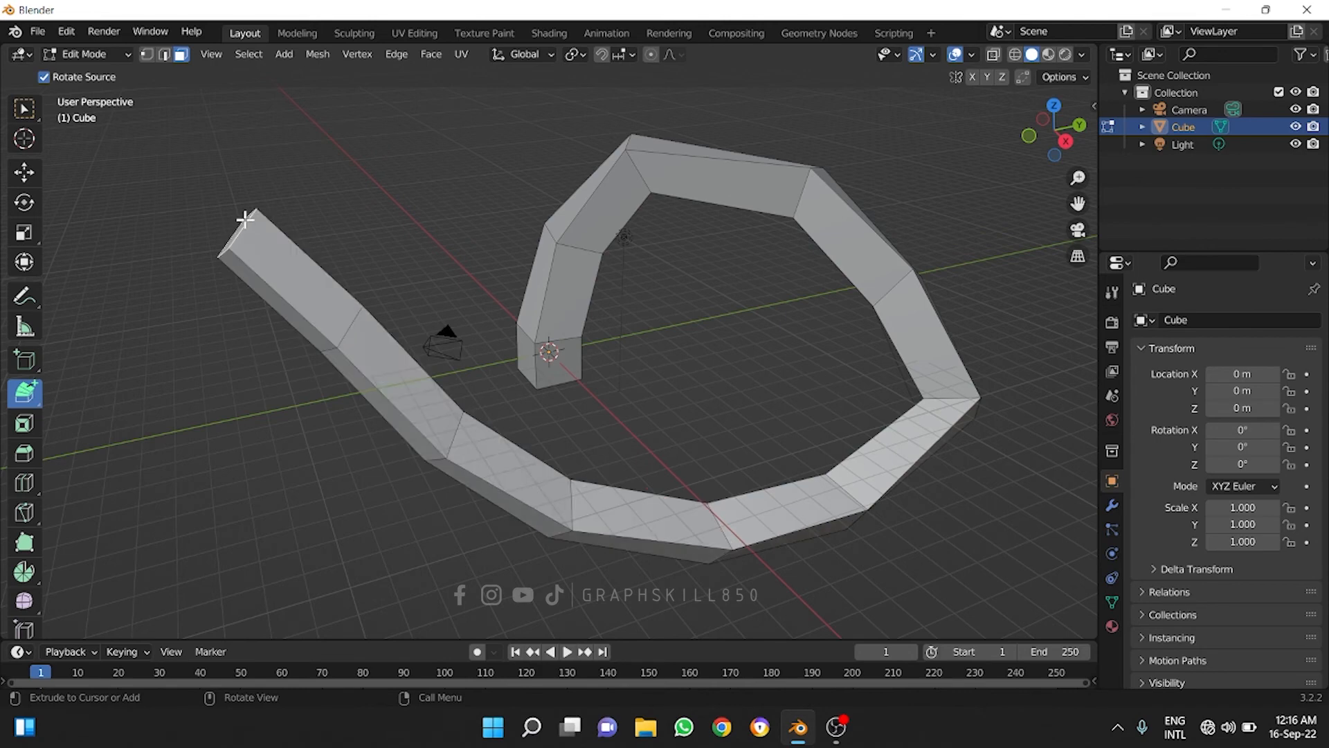
click(468, 153)
click(588, 109)
click(763, 104)
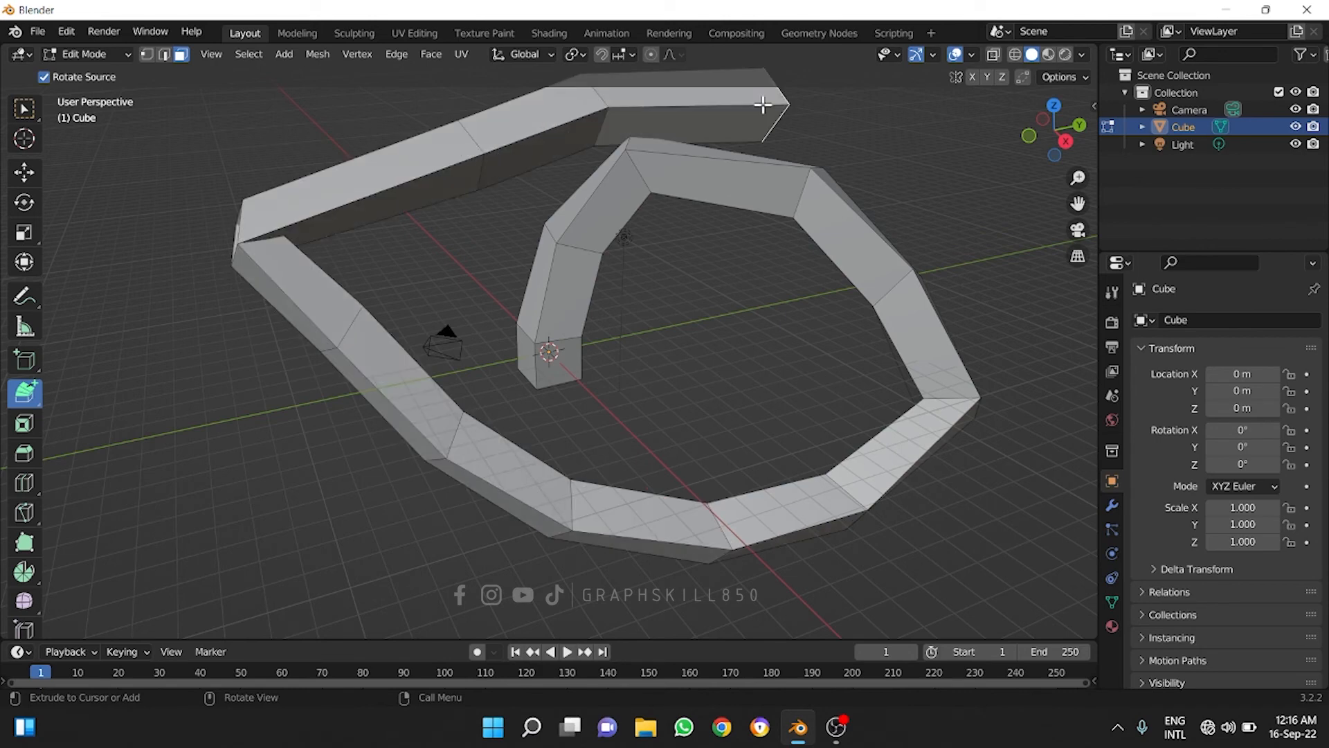
click(910, 189)
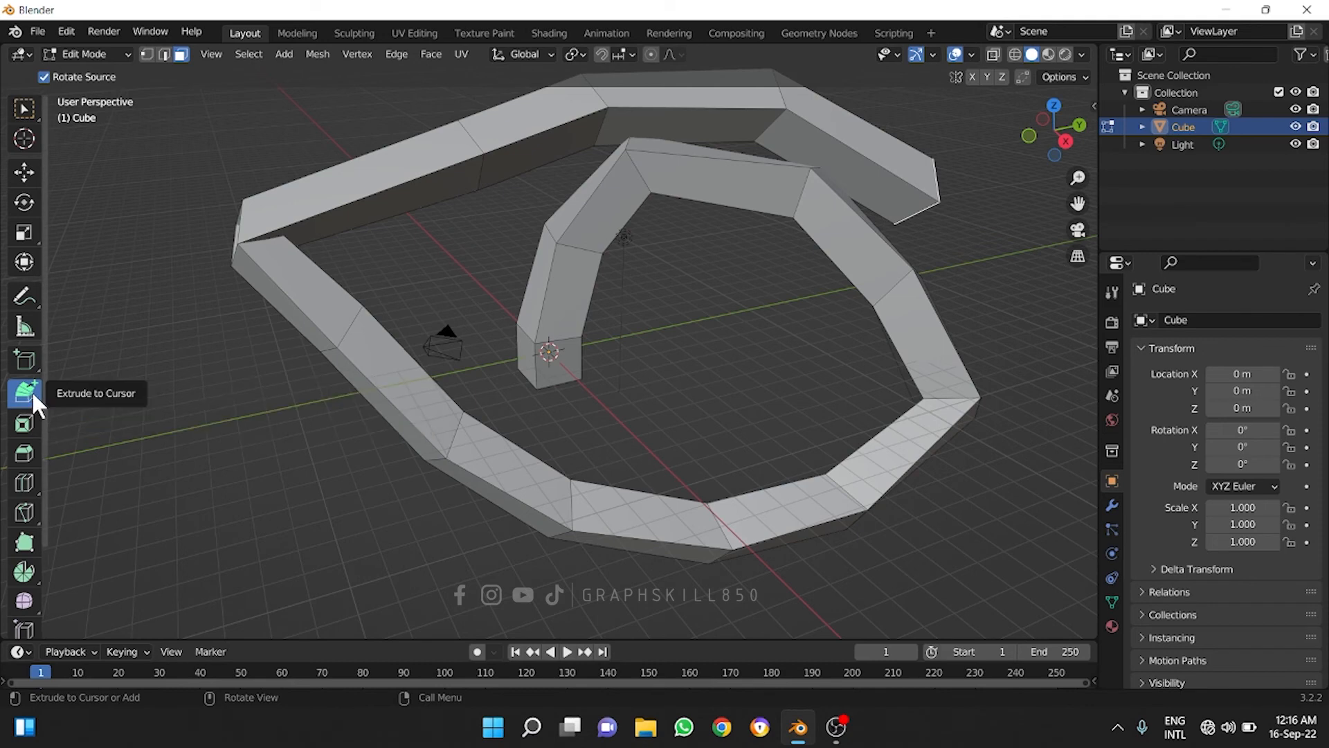
- Undo every segment of the looping Extrude to Cursor chain, back to the plain cube
key(ctrl+z)
key(ctrl+z)
key(ctrl+z)
key(ctrl+z)
key(ctrl+z)
key(ctrl+z)
key(ctrl+z)
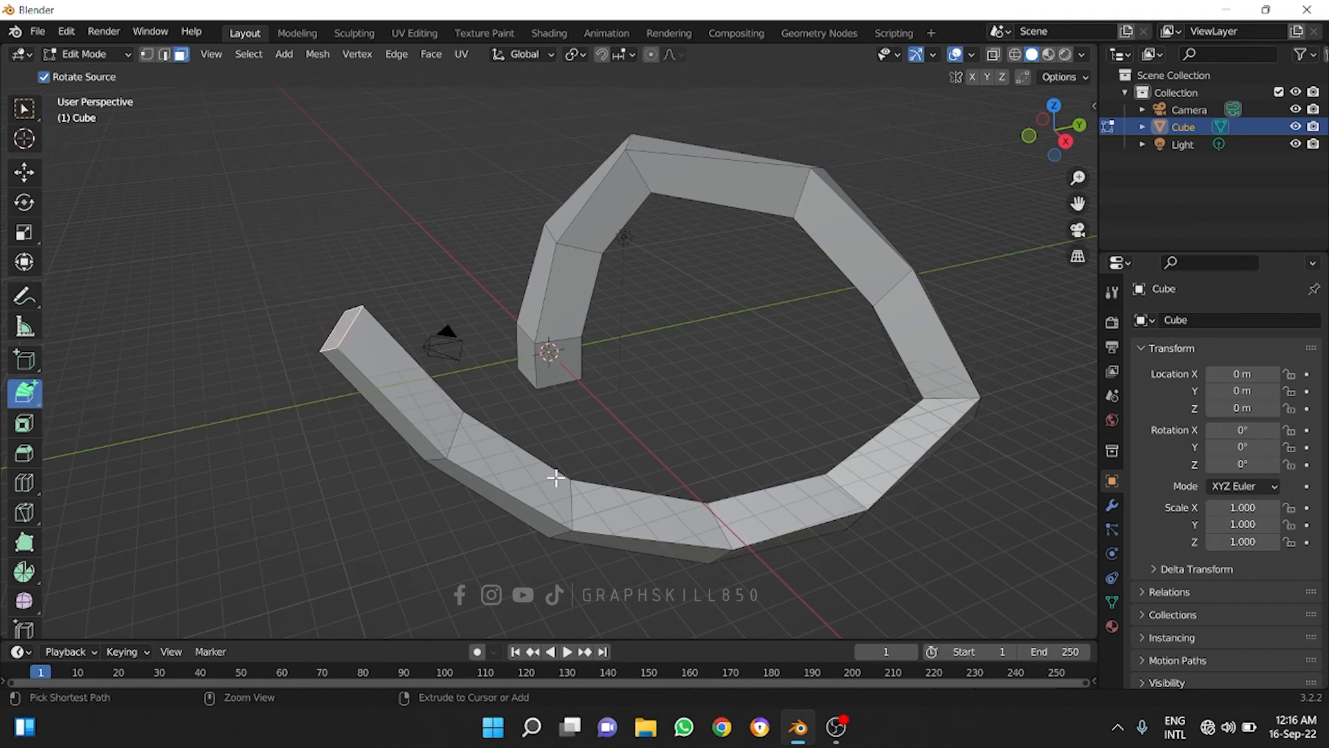
key(ctrl+z)
key(ctrl+z)
key(ctrl+z)
key(ctrl+z)
key(ctrl+z)
key(ctrl+z)
key(ctrl+z)
key(ctrl+z)
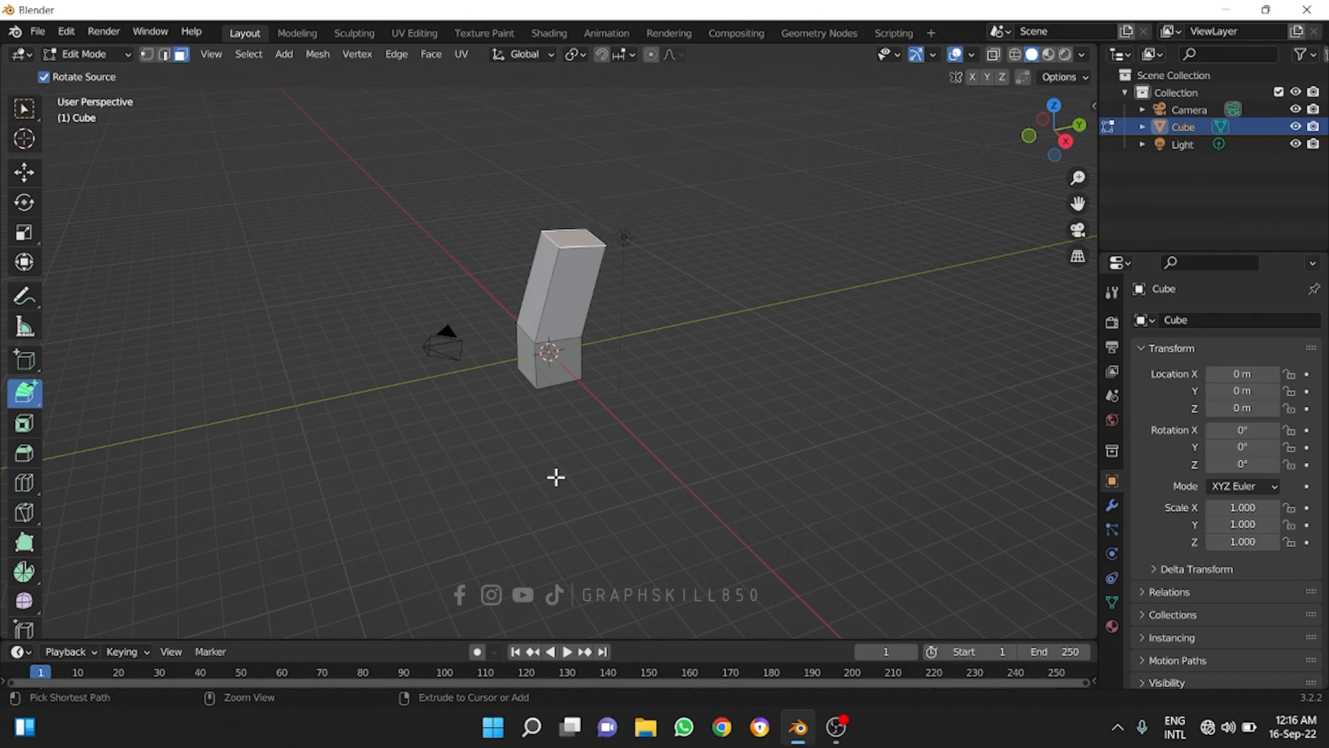
- Set the extrude tool back to Extrude Region and activate the Move tool
middle_drag(542, 401, 457, 385)
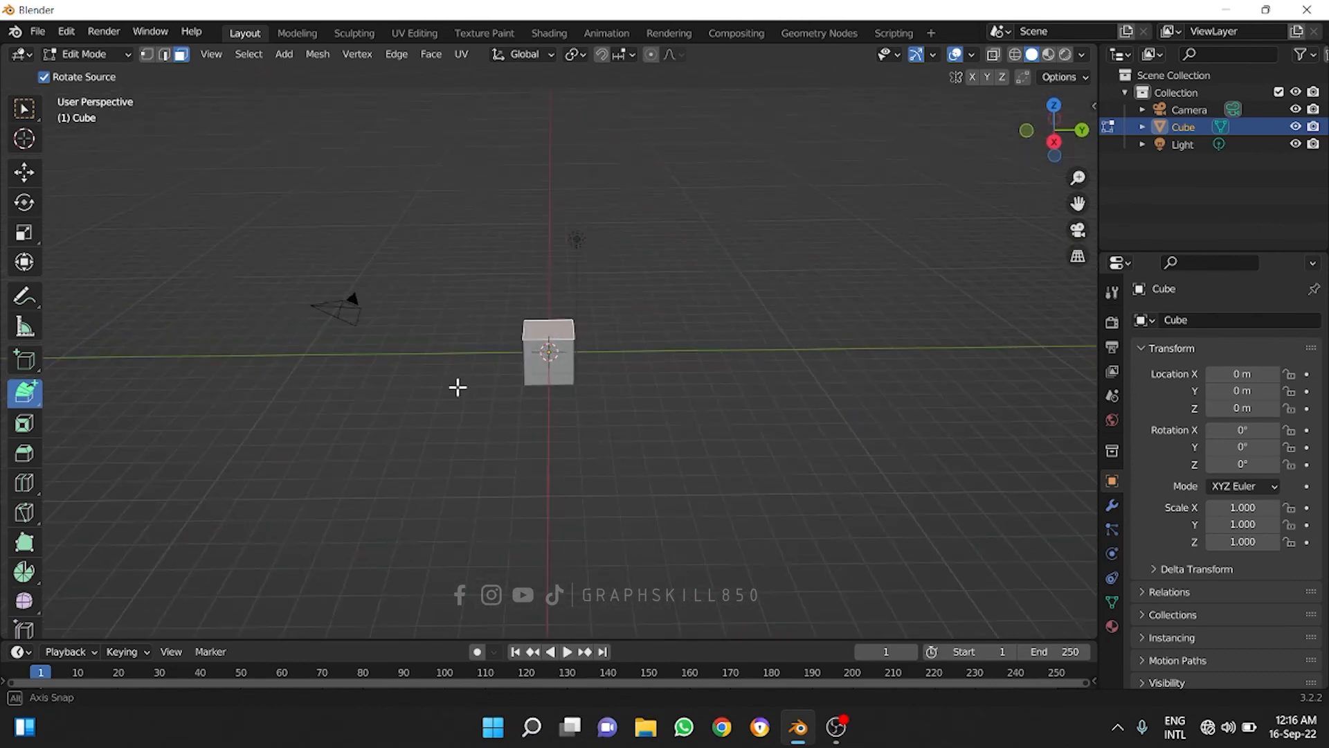
click(25, 395)
click(83, 400)
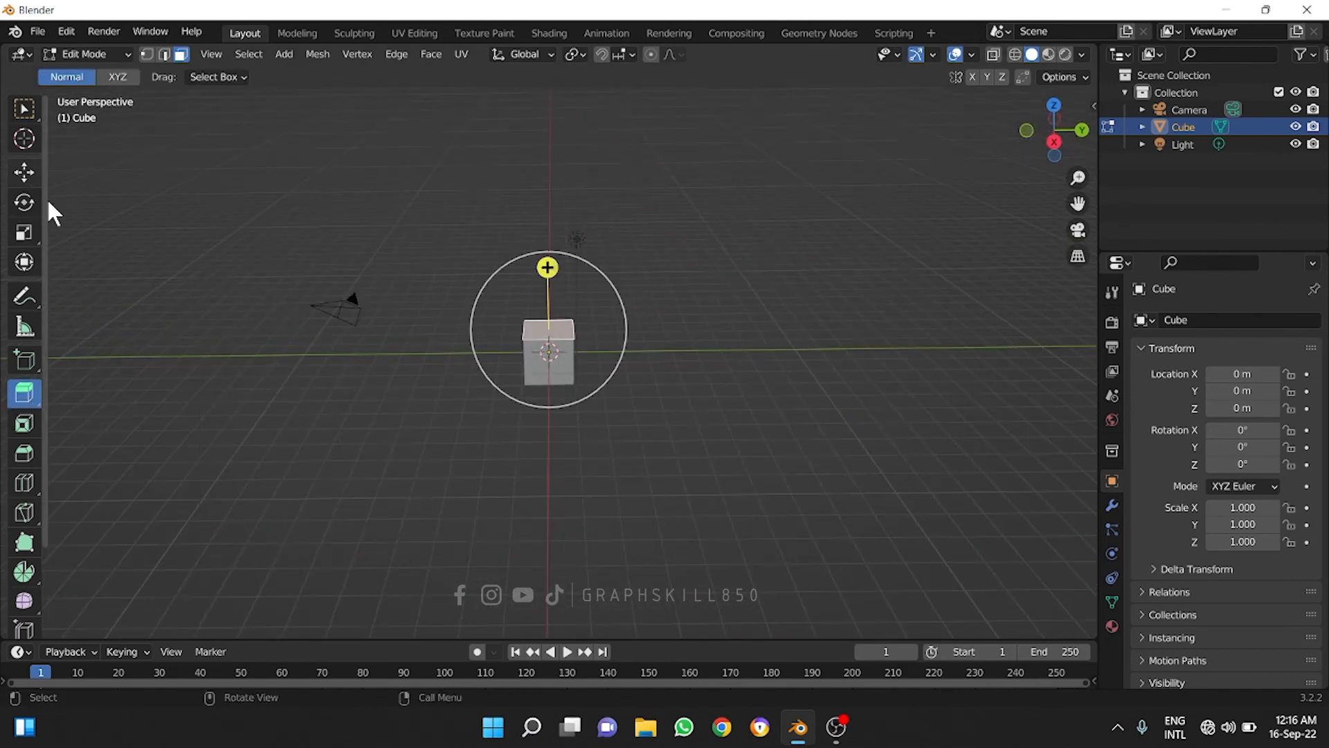
click(22, 173)
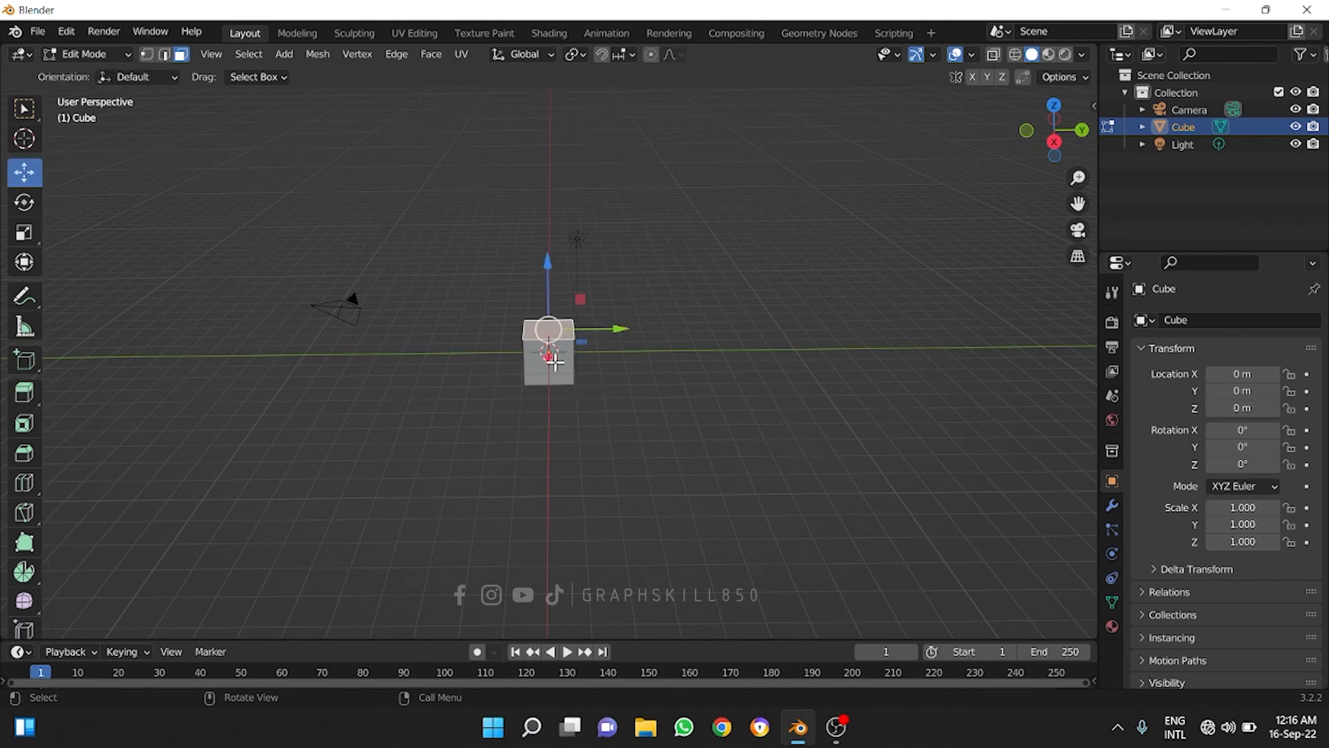
- With the Move tool active, extrude the cube's top face to the cursor in four segments, forming a rising zigzag arm
middle_drag(374, 340, 484, 323)
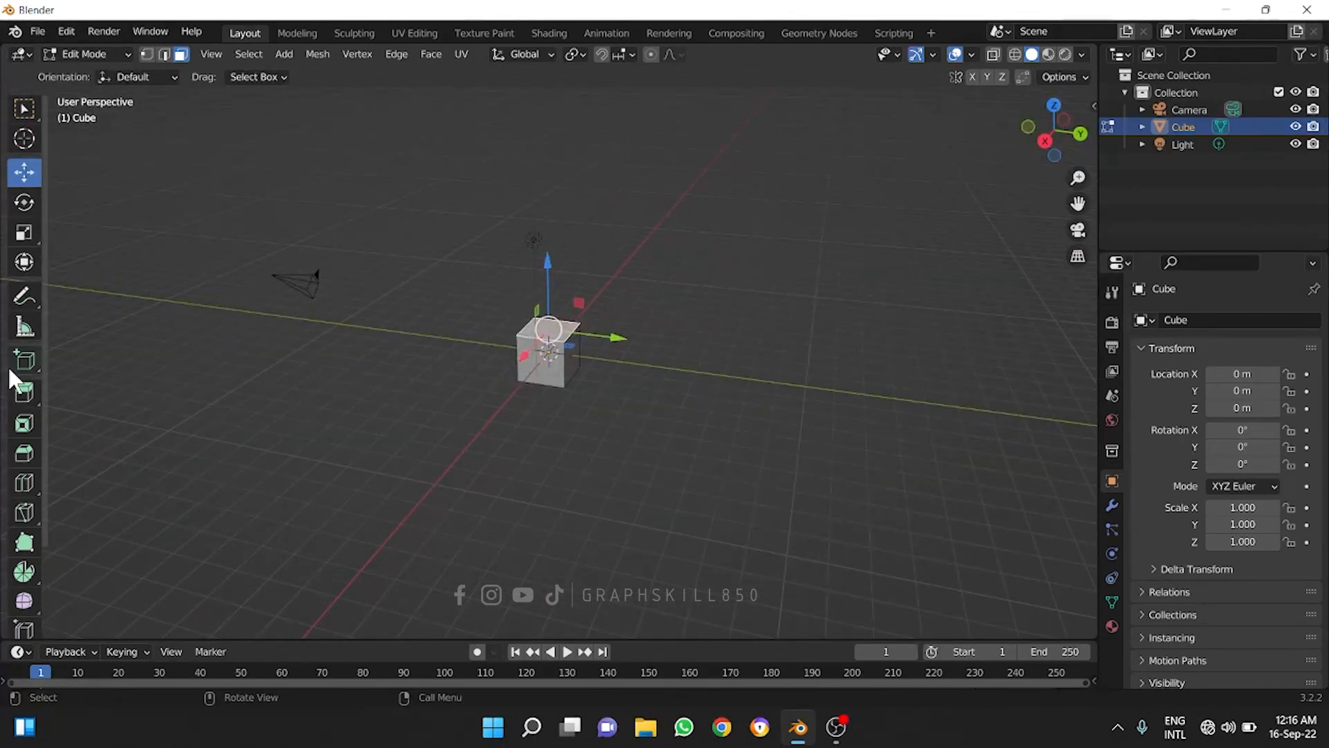
scroll(575, 344, up, 2)
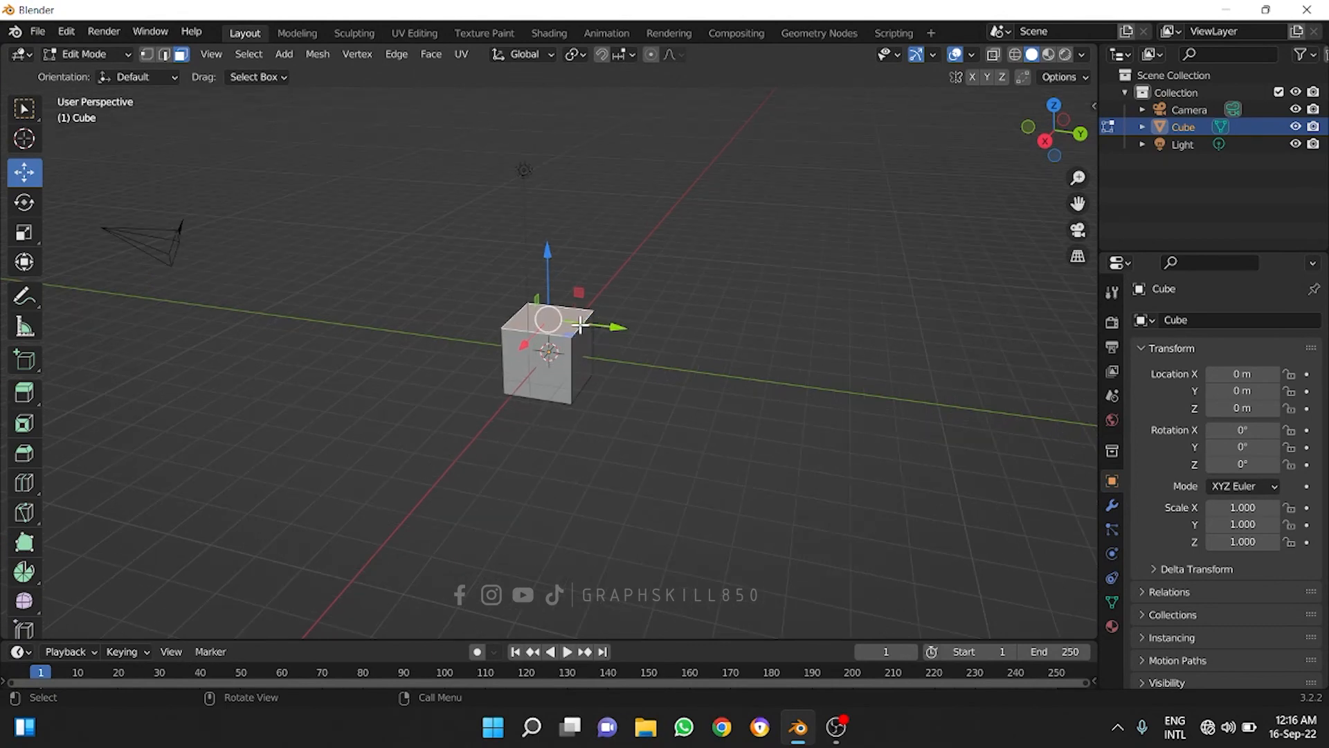
scroll(538, 409, down, 2)
middle_drag(538, 410, 599, 255)
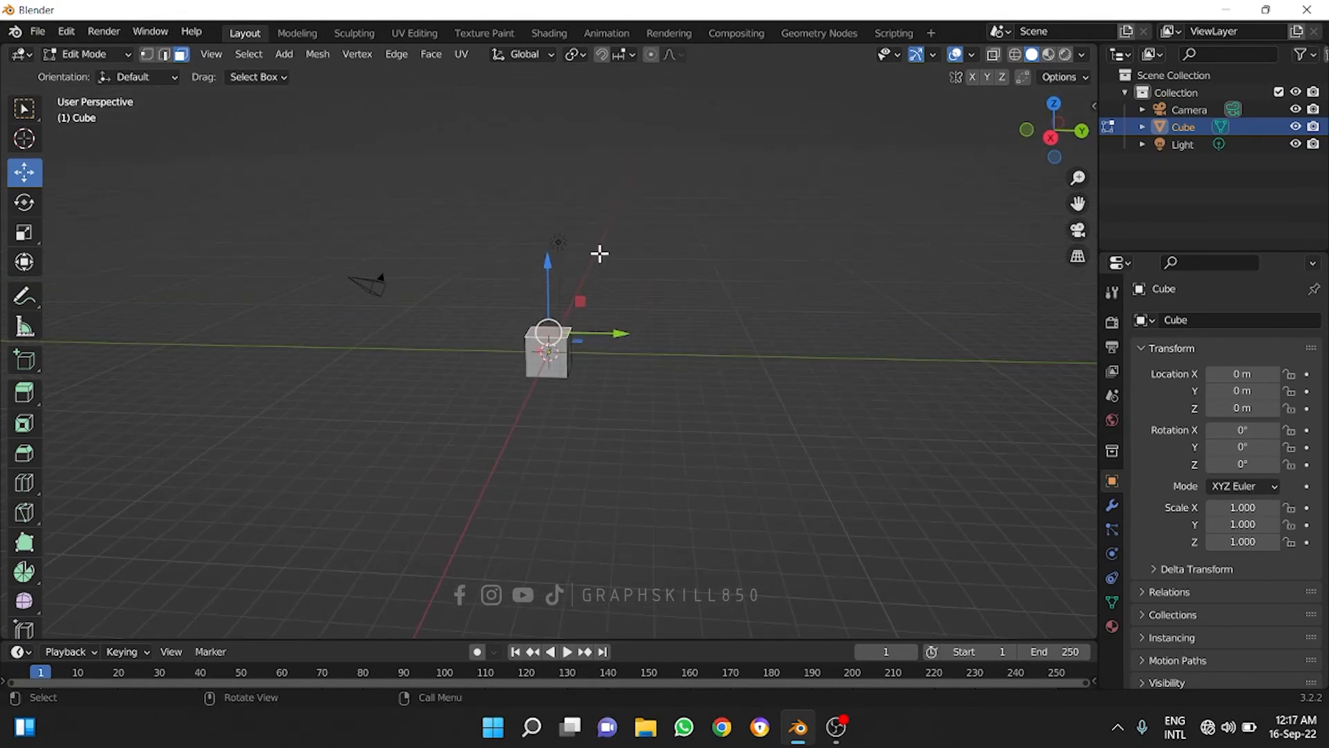
right_click(692, 160)
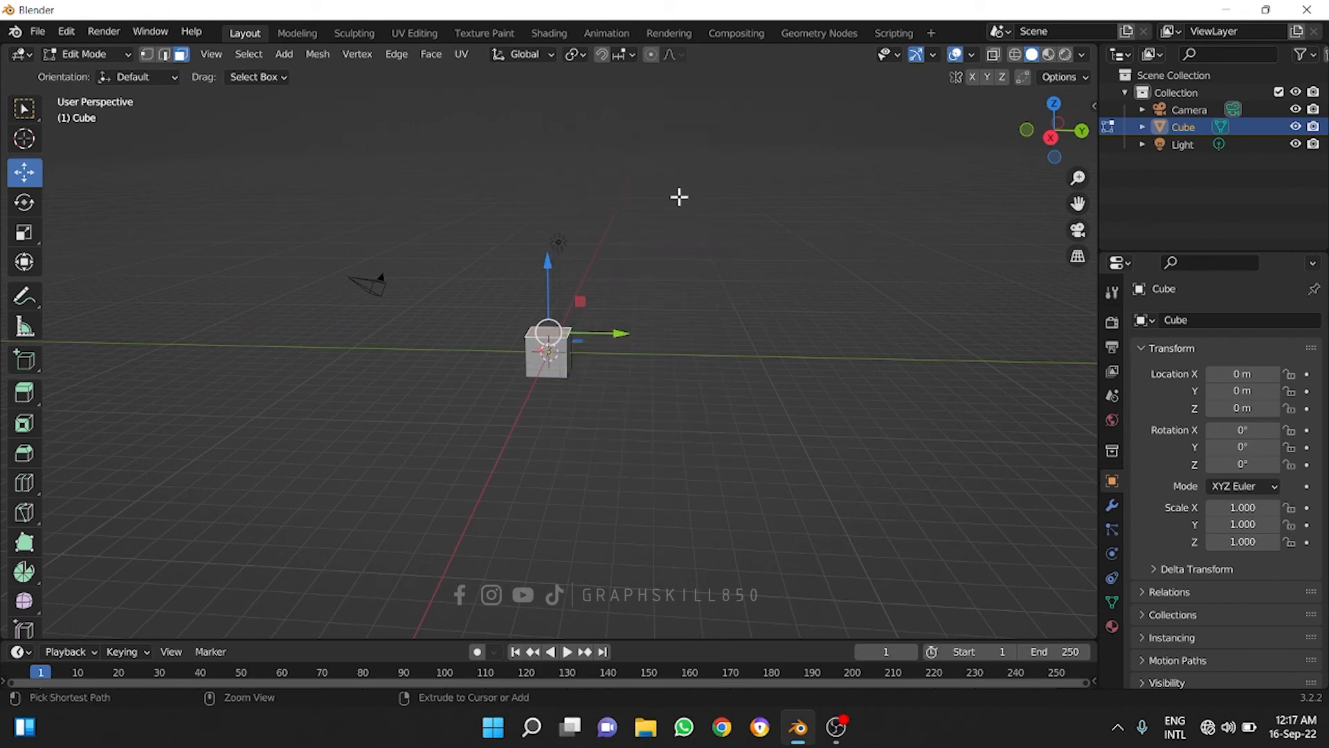
ctrl+right_click(676, 193)
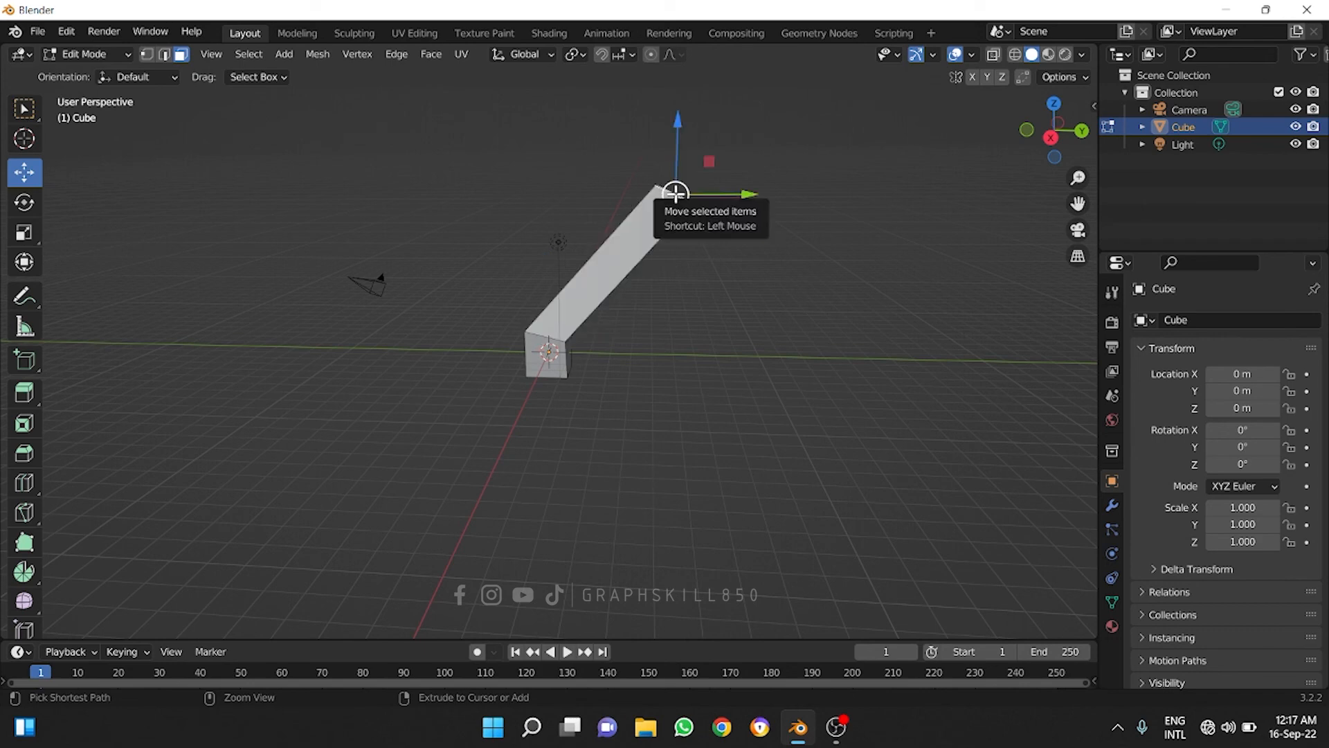
ctrl+right_click(791, 162)
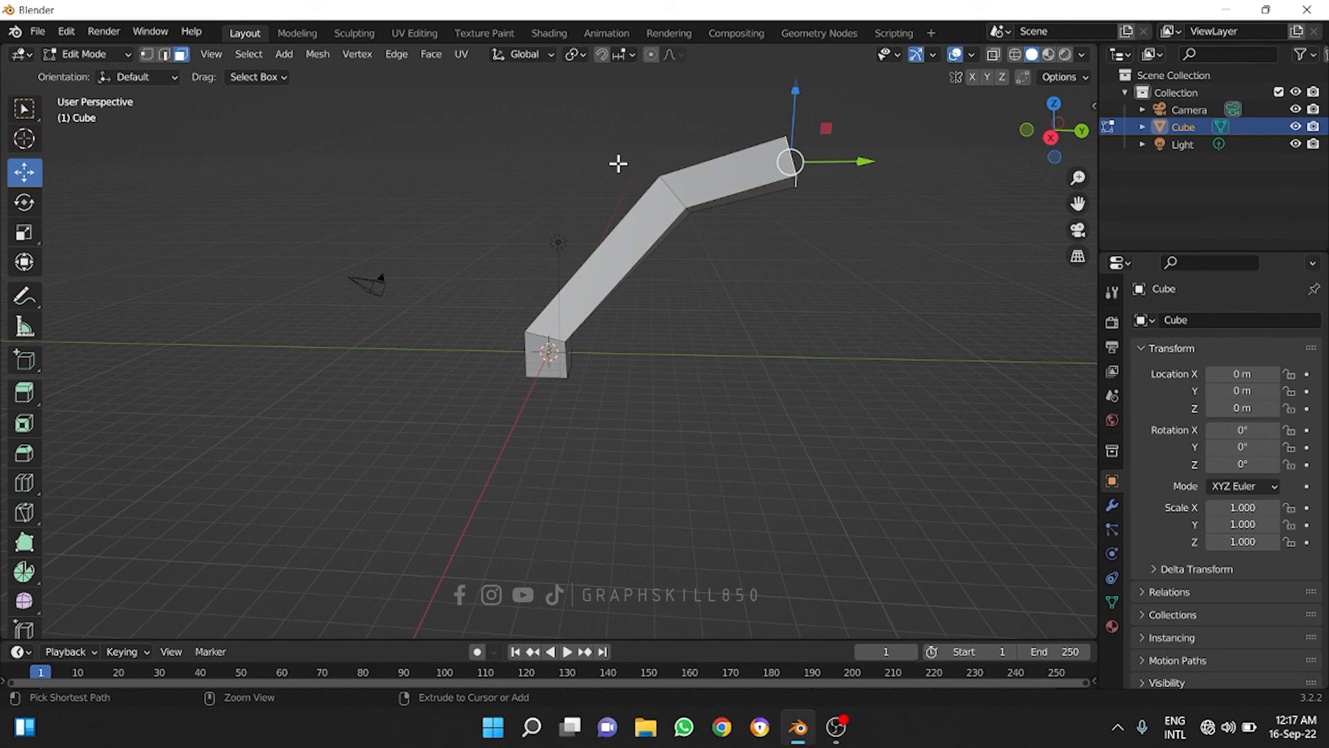
ctrl+right_click(670, 89)
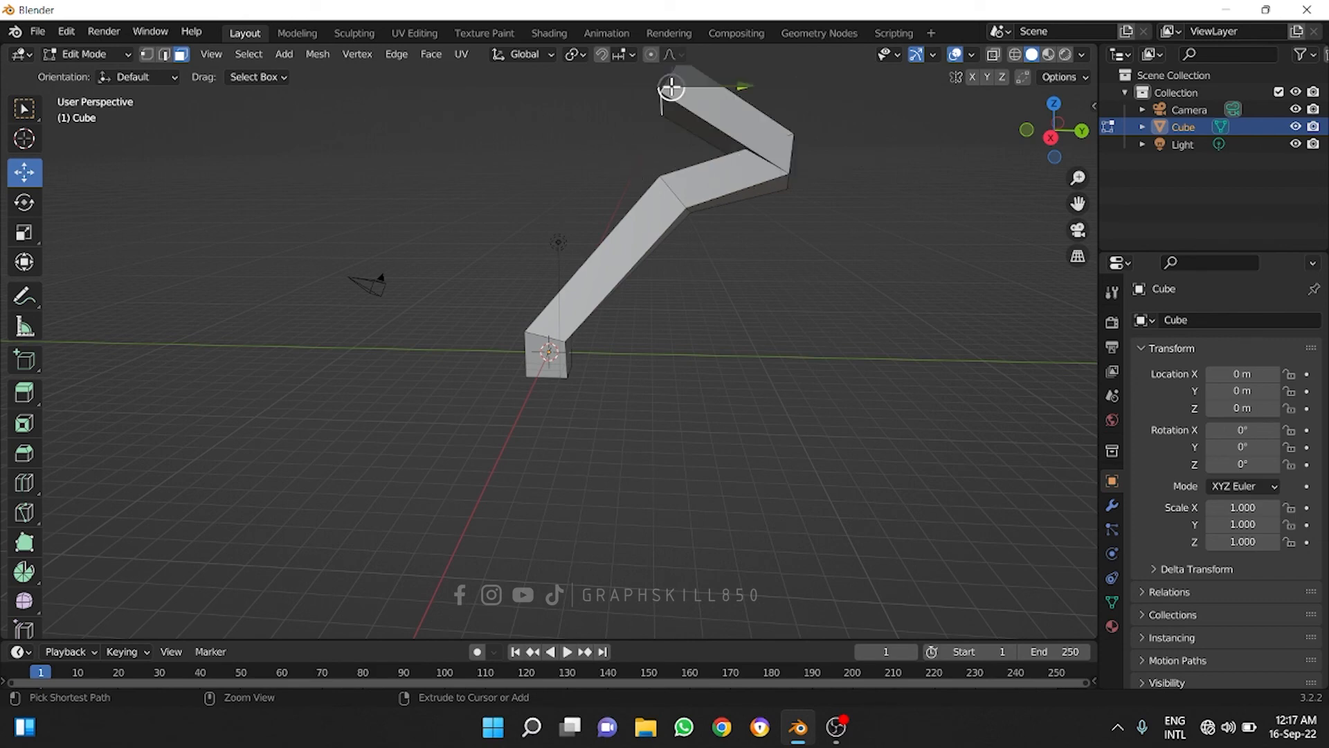
ctrl+right_click(848, 98)
scroll(511, 517, down, 3)
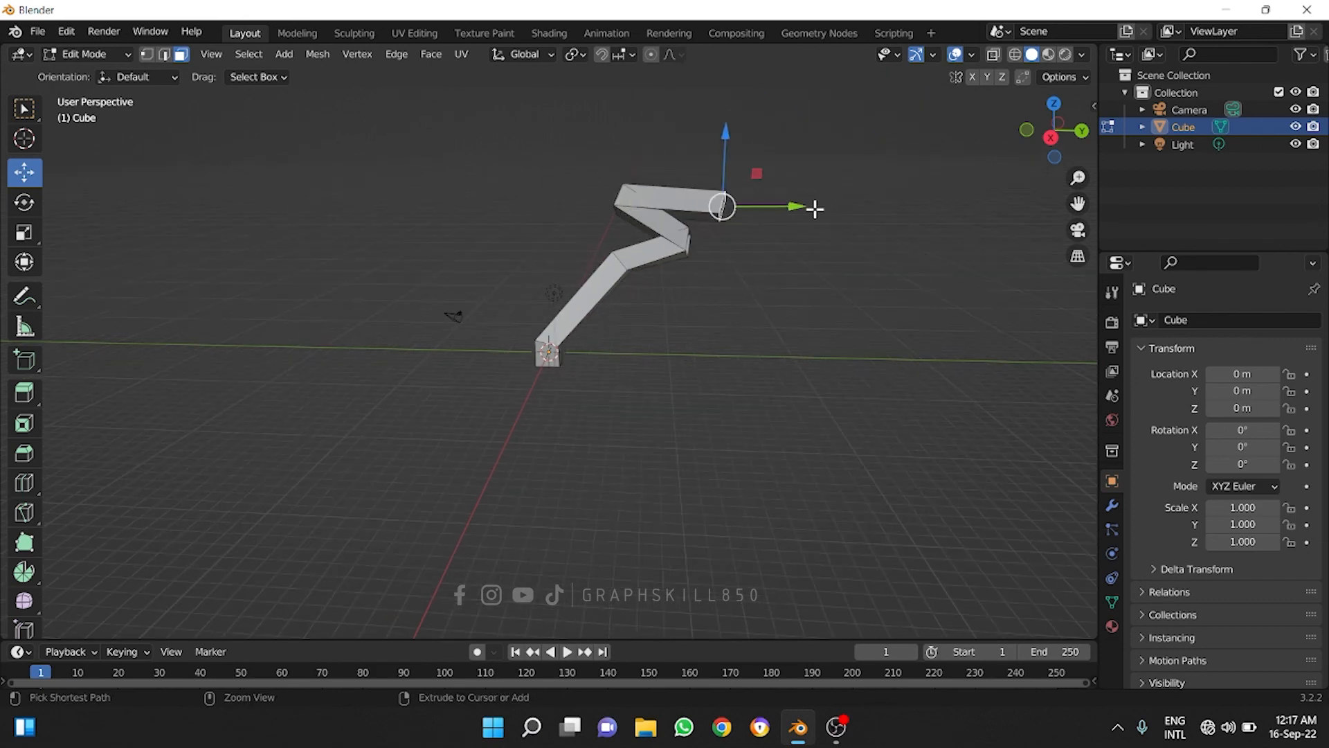
- Continue the zigzag arm with more extrusions to the cursor, curving down and back toward the front of the cube
ctrl+right_click(858, 238)
ctrl+right_click(873, 320)
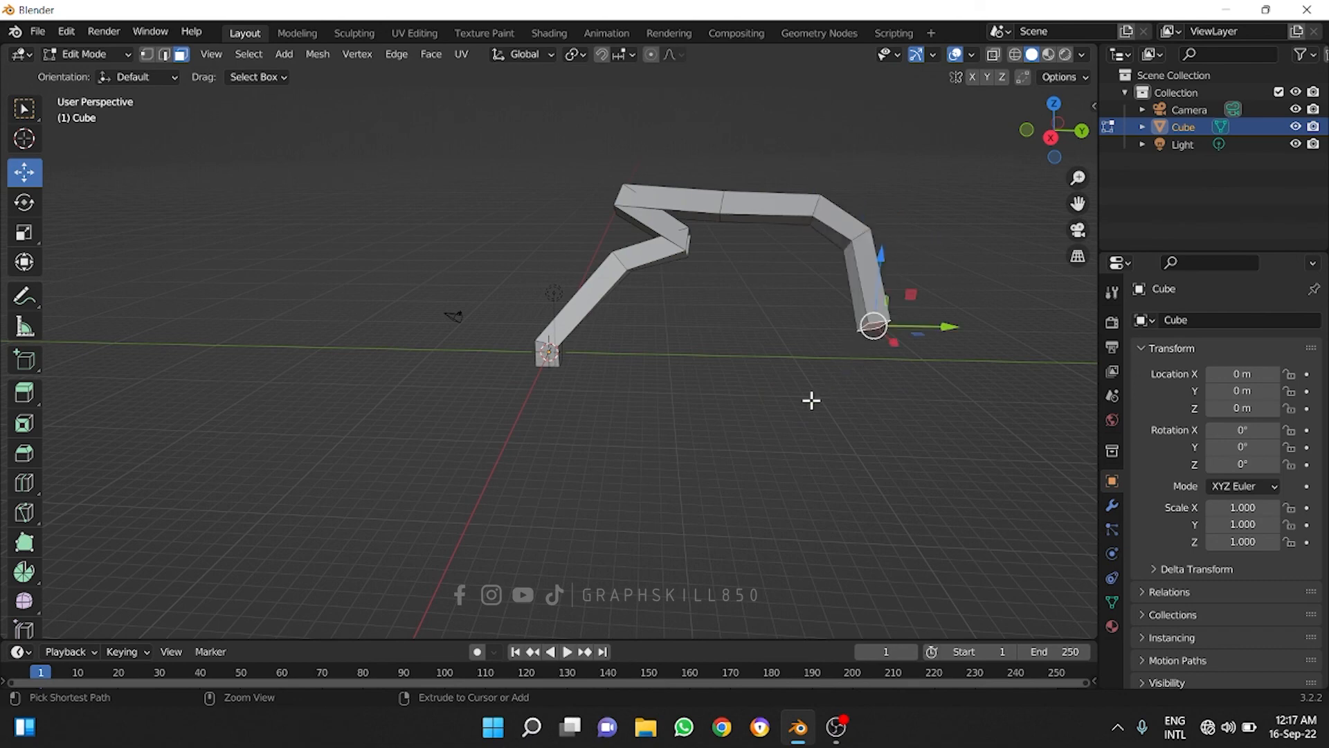
ctrl+right_click(810, 399)
ctrl+right_click(698, 374)
ctrl+right_click(618, 406)
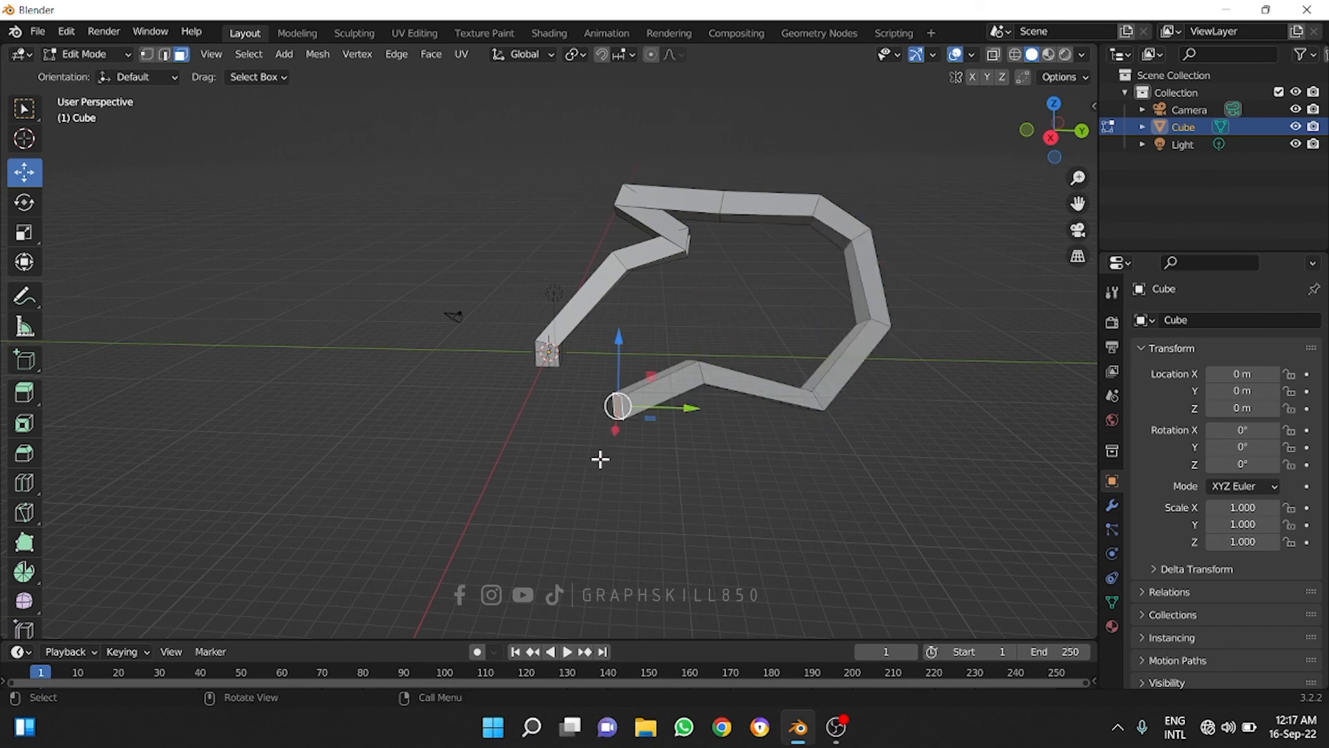
- Undo all the zigzag arm's extrusions, leaving only the plain cube with its front face selected
key(ctrl+z)
key(ctrl+z)
key(ctrl+z)
key(ctrl+z)
key(ctrl+z)
key(ctrl+z)
key(ctrl+z)
key(ctrl+z)
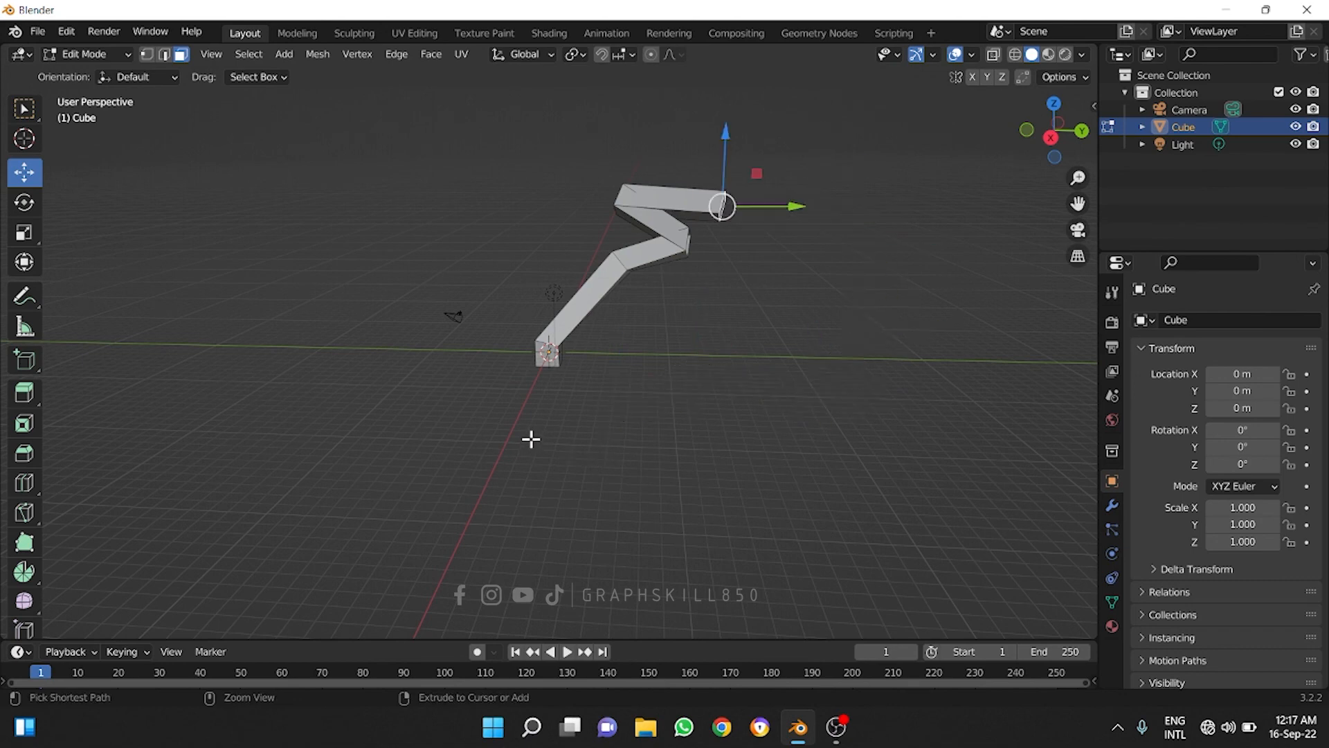
key(ctrl+z)
key(ctrl+z)
key(ctrl+z)
key(ctrl+z)
key(ctrl+z)
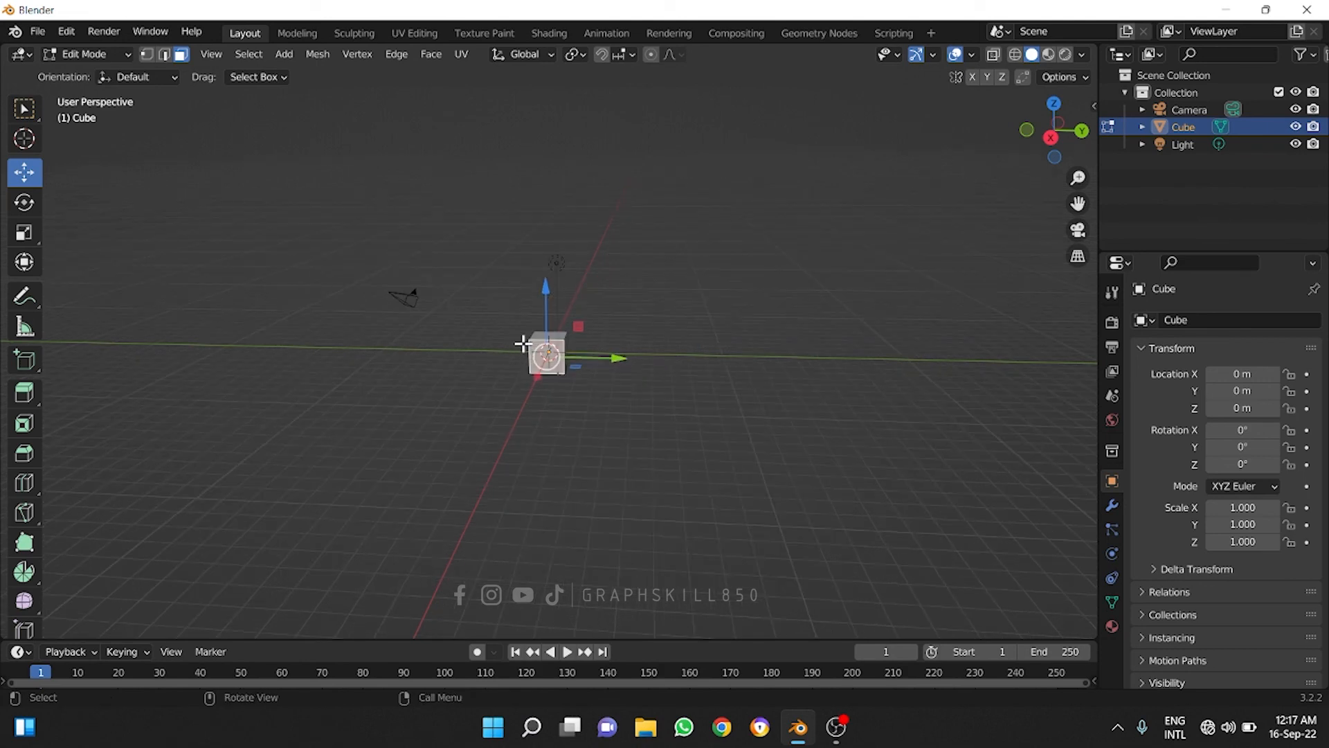
scroll(523, 343, up, 3)
scroll(523, 343, up, 2)
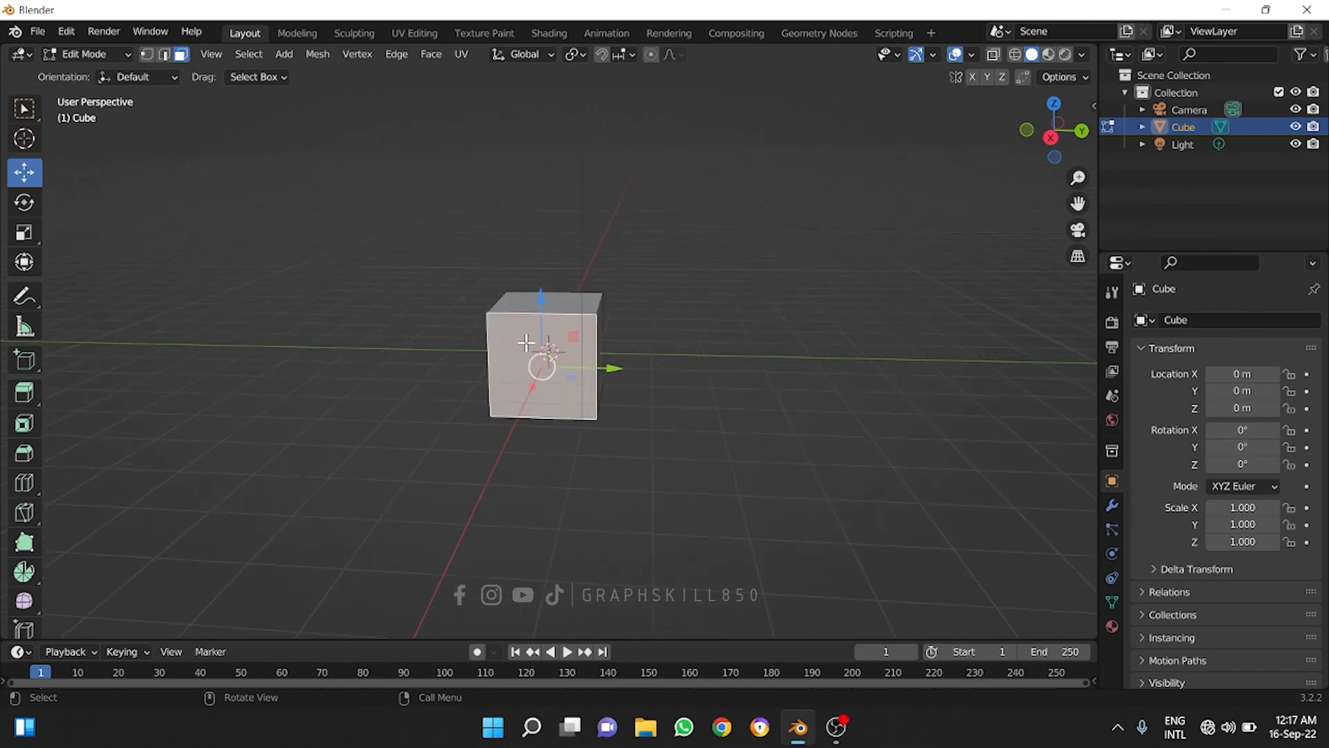